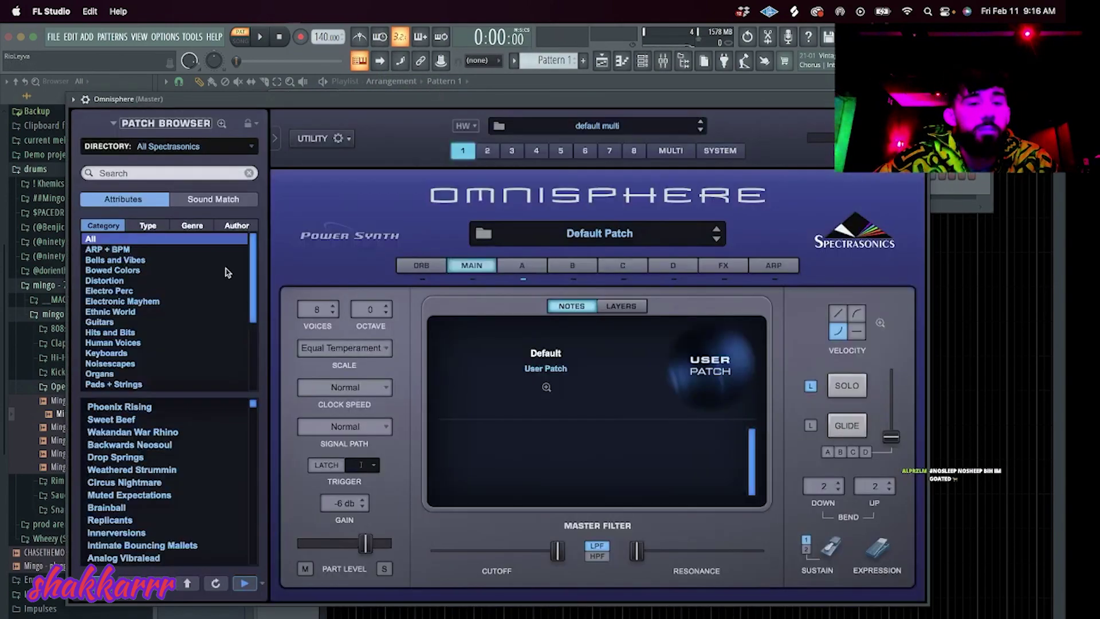
Filter the Omnisphere patches to the Distortion category and audition Ferocious Megalomaniac and Frippy.
click(120, 281)
drag(253, 405, 255, 441)
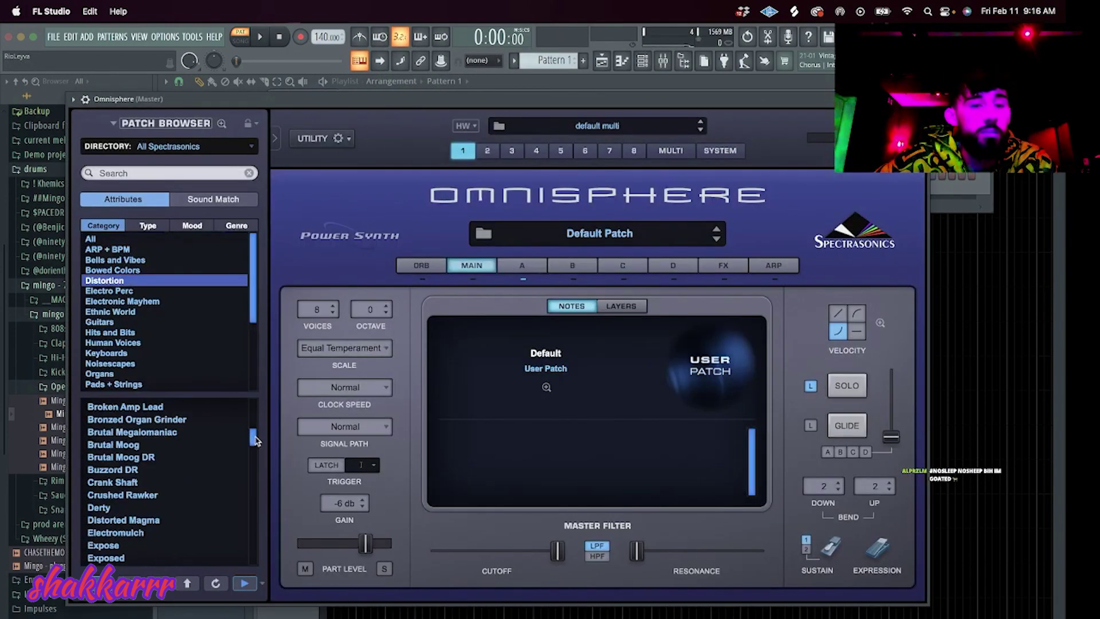
drag(281, 98, 566, 93)
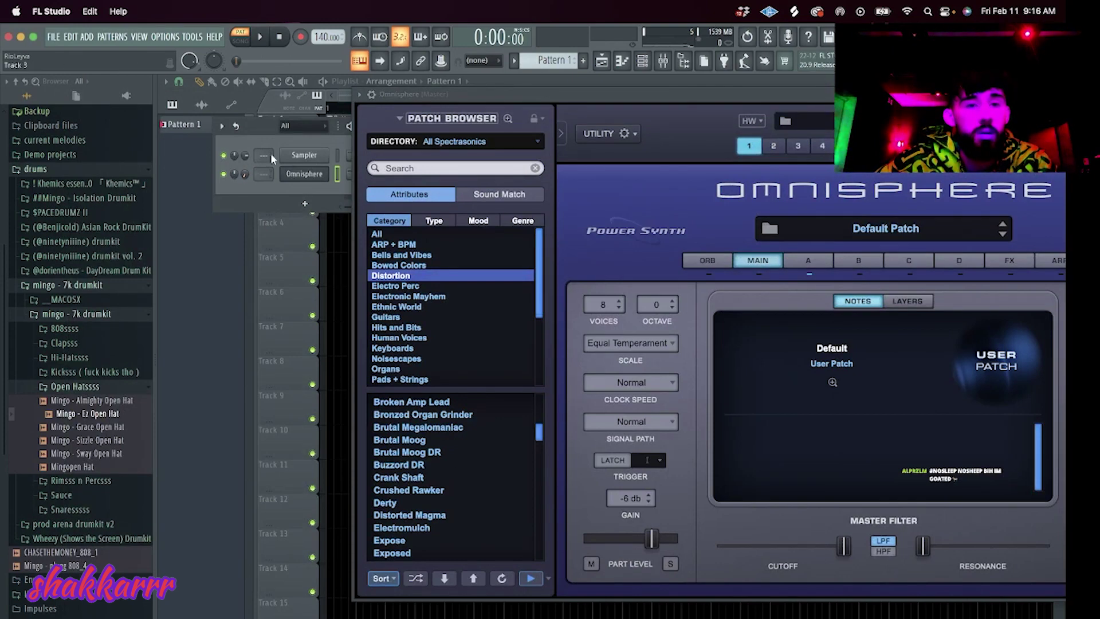
scroll(427, 534, down, 3)
click(424, 503)
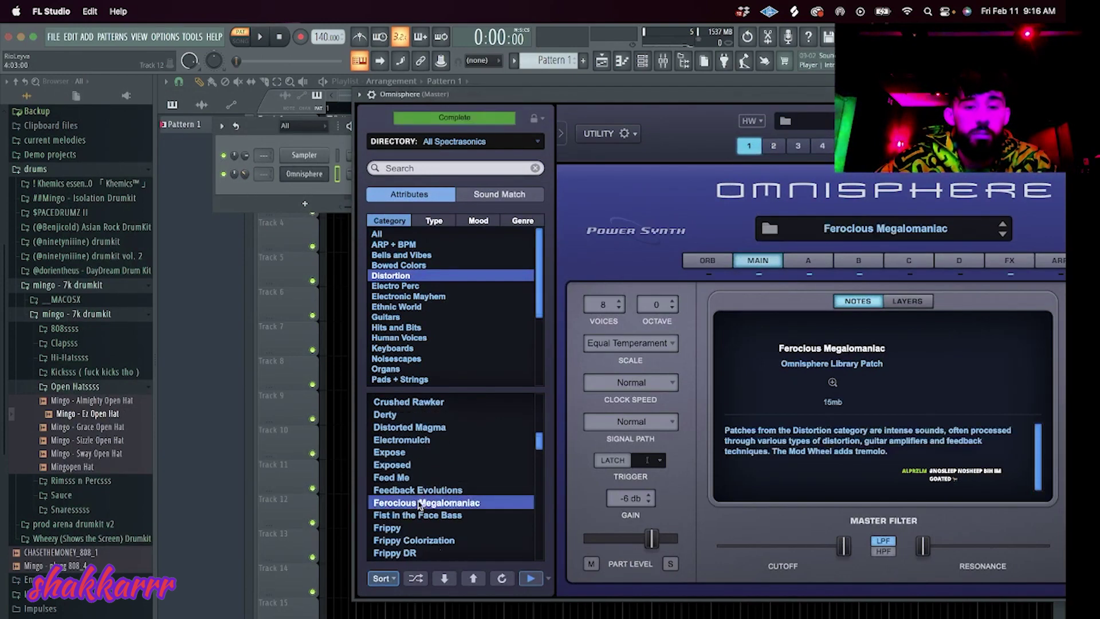
scroll(426, 501, down, 3)
click(416, 453)
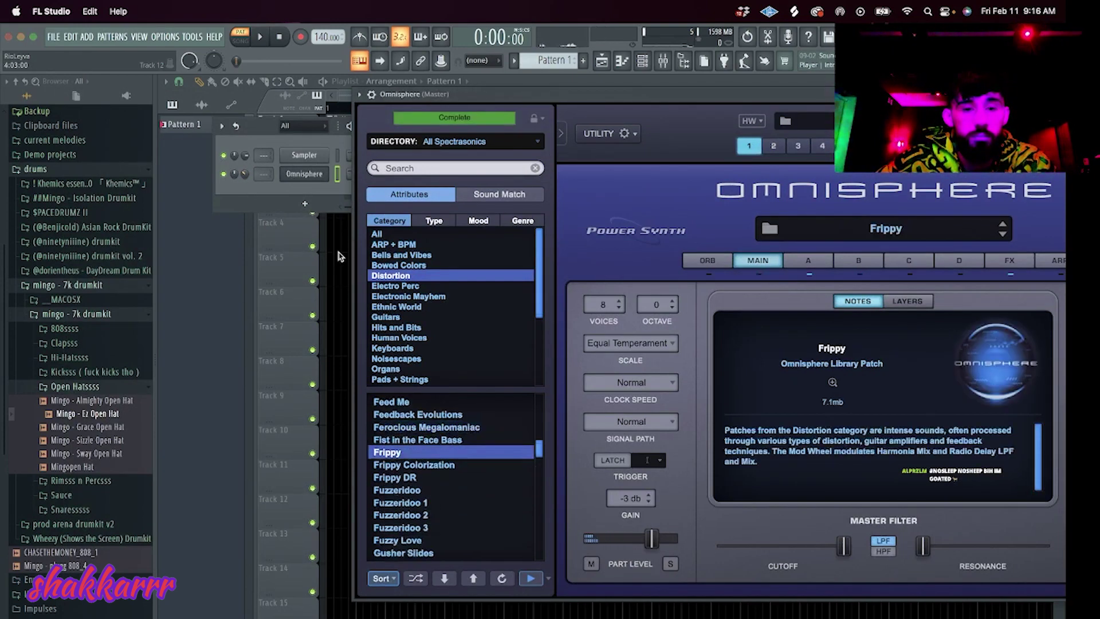
Audition further Distortion patches for the first Omnisphere channel and load Hold Me Down.
click(395, 490)
scroll(401, 487, down, 2)
scroll(421, 474, down, 2)
click(421, 455)
scroll(423, 452, down, 2)
click(426, 439)
scroll(427, 440, down, 2)
scroll(427, 447, up, 2)
click(432, 465)
scroll(430, 453, down, 2)
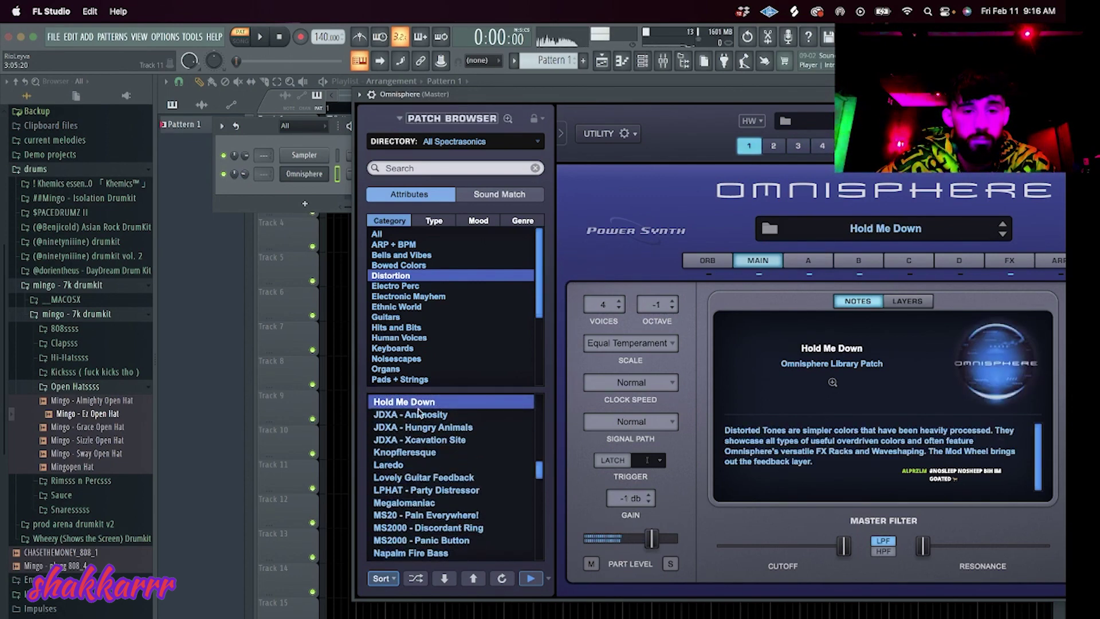
Clone the Omnisphere channel and load Power Blowout from the Distortion category in the copy.
right_click(324, 180)
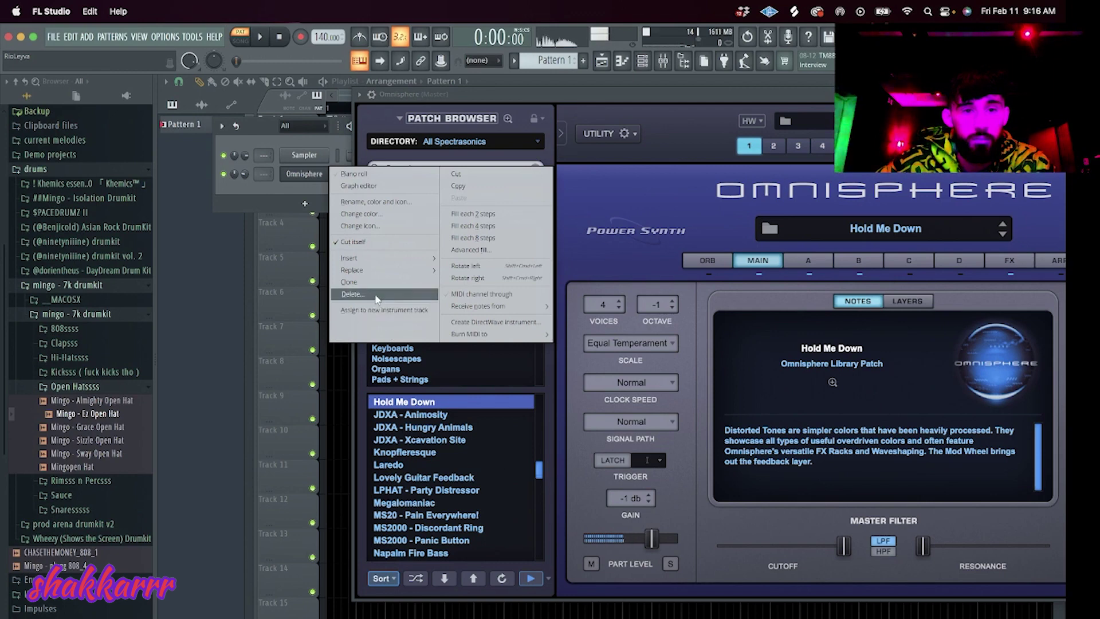
click(349, 282)
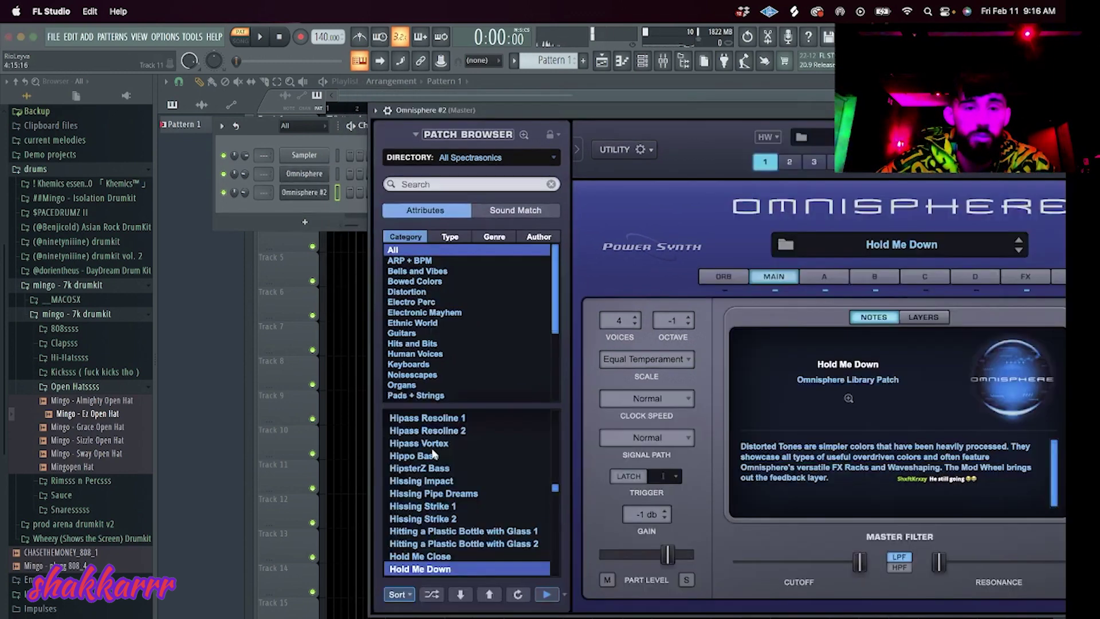
scroll(458, 516, down, 2)
click(424, 292)
scroll(458, 492, down, 2)
click(422, 493)
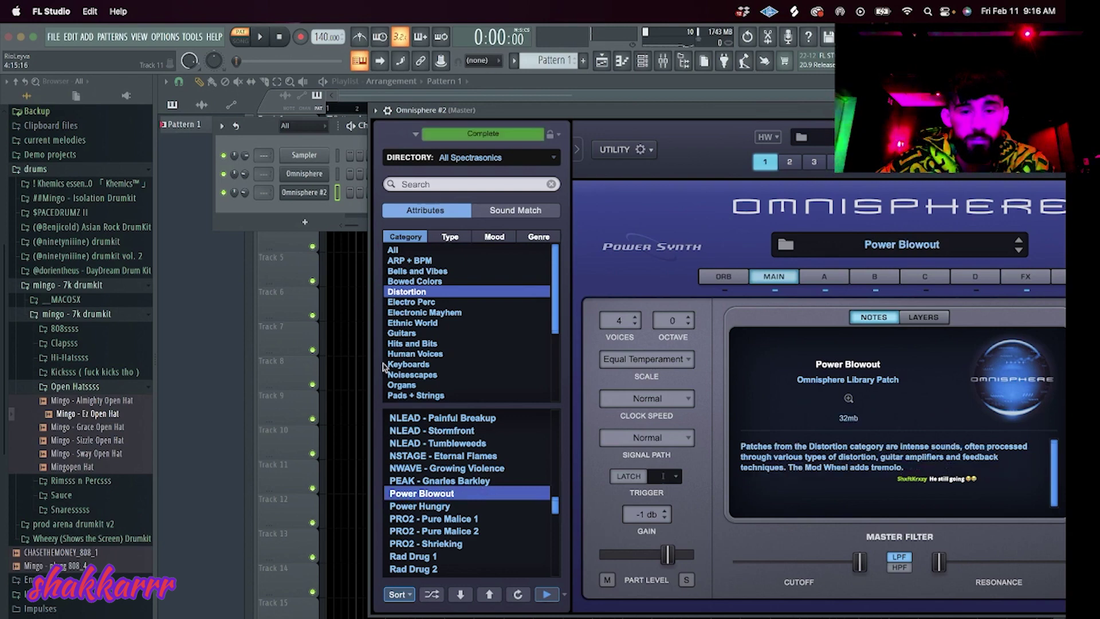
Audition more Distortion patches in Omnisphere #2, finishing with Savage Tones.
click(455, 519)
scroll(475, 521, down, 1)
scroll(469, 511, down, 2)
click(469, 510)
scroll(467, 509, down, 4)
click(460, 505)
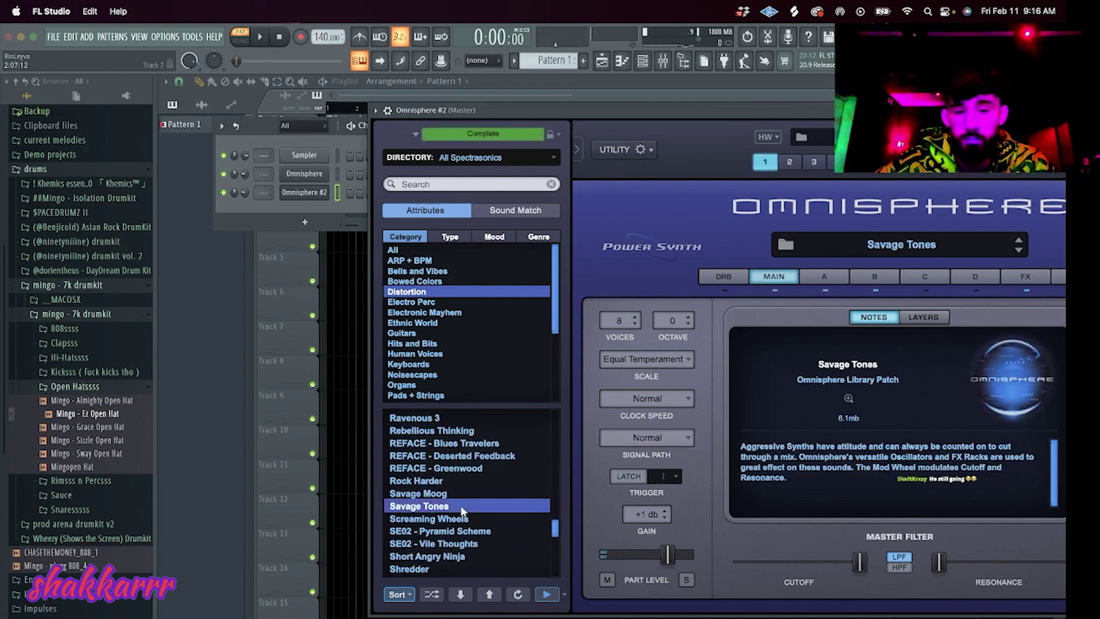
Audition the SIRIN - Unbearable Tension, Spazzhead and SPHAT - Gut Mulcher patches in Omnisphere #2.
scroll(460, 507, down, 4)
click(458, 515)
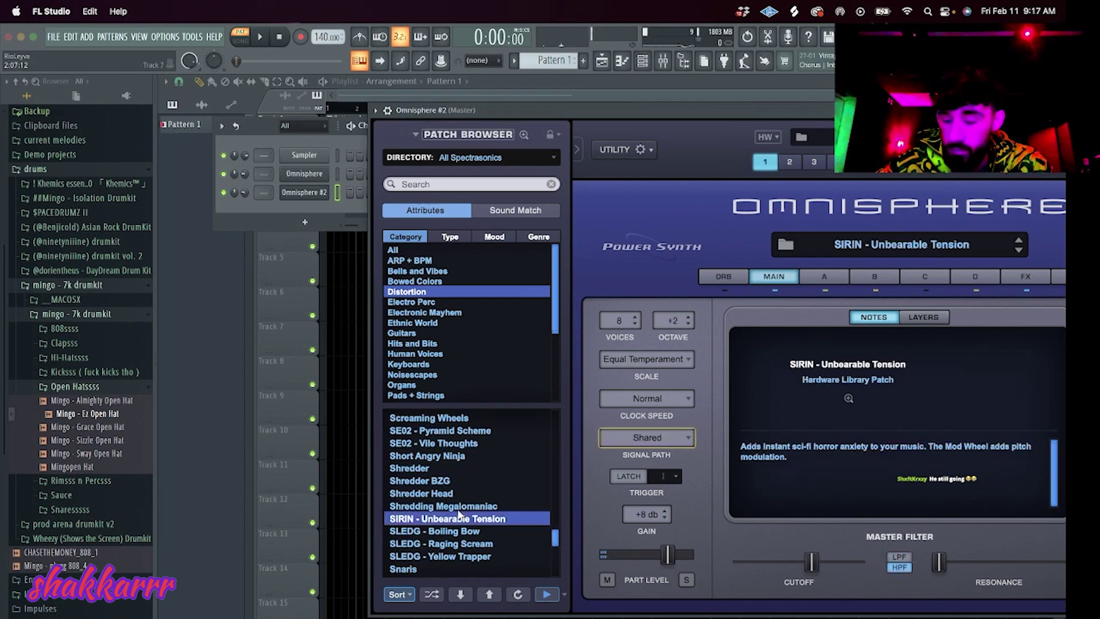
scroll(444, 506, down, 4)
click(457, 505)
click(459, 517)
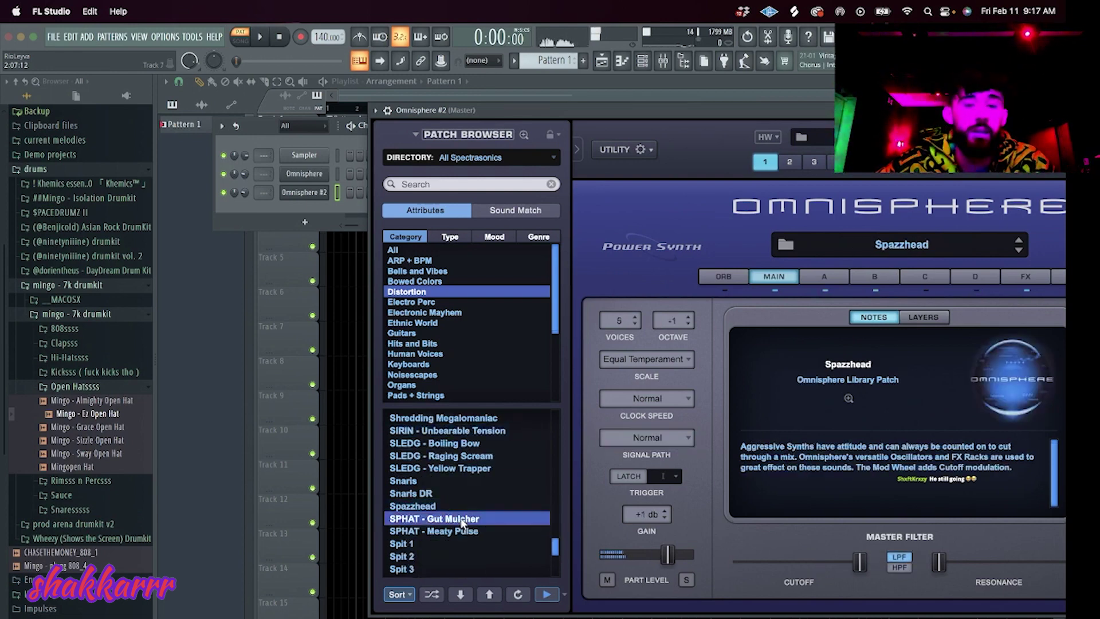
Audition SUB37 - Distorted Zap Bass, Talkbox Pain and Tap Hound, and load Torture in Omnisphere #2.
scroll(455, 501, down, 3)
click(454, 497)
scroll(456, 503, down, 3)
click(455, 505)
scroll(458, 499, down, 2)
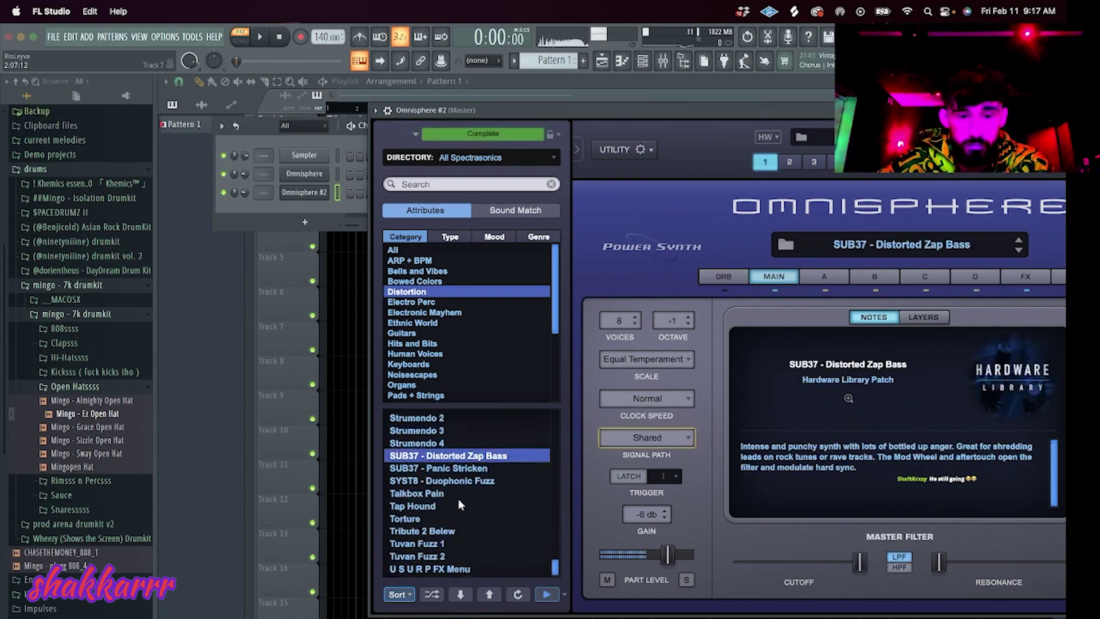
click(459, 496)
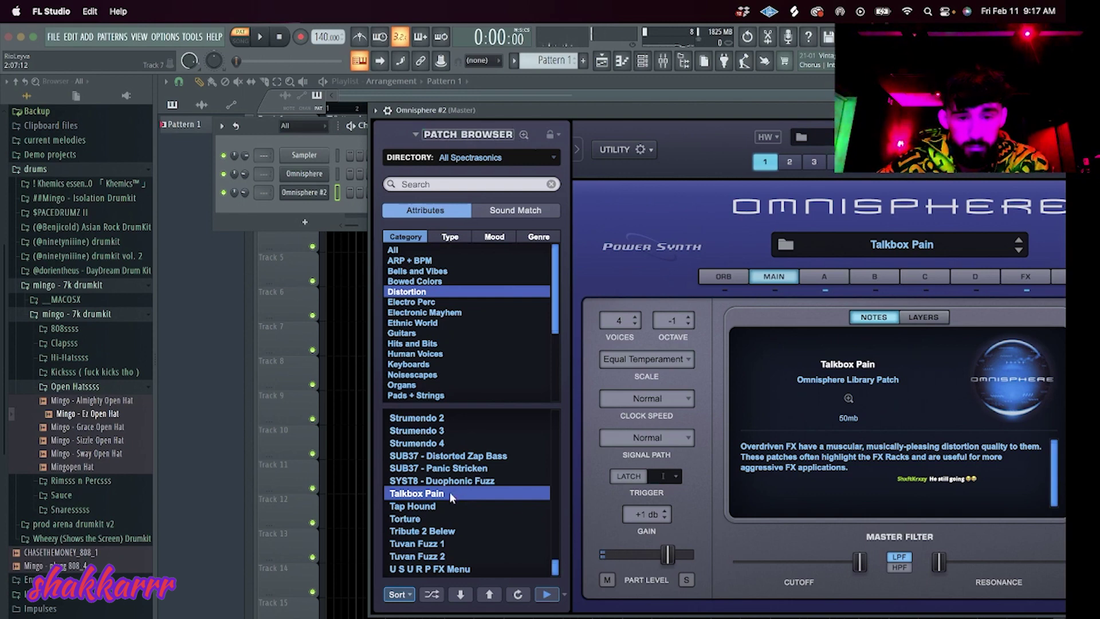
click(430, 506)
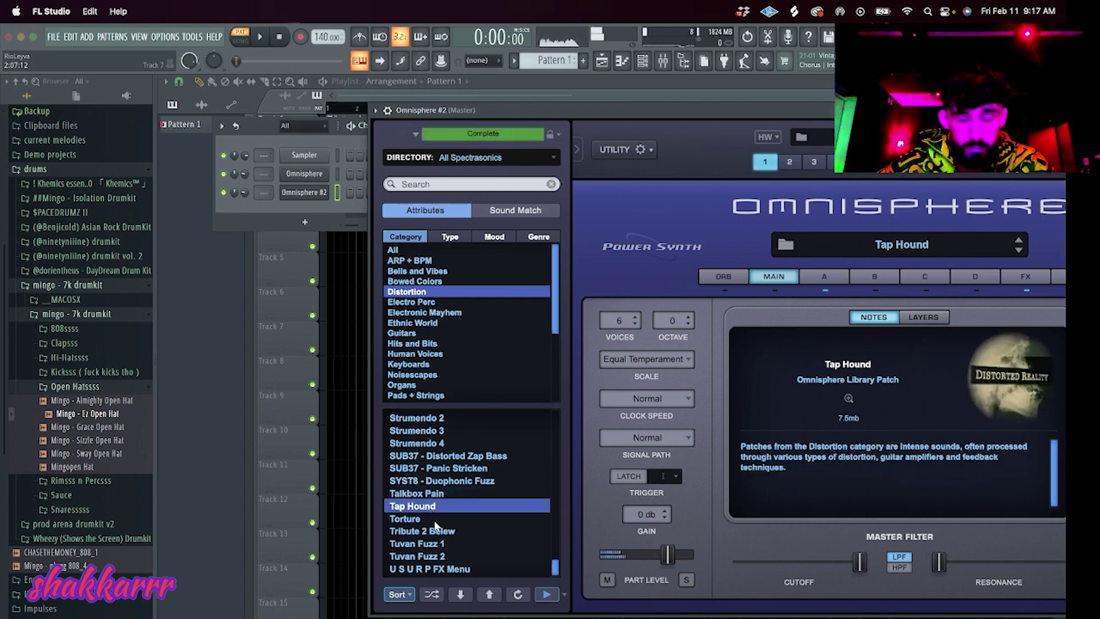
click(433, 518)
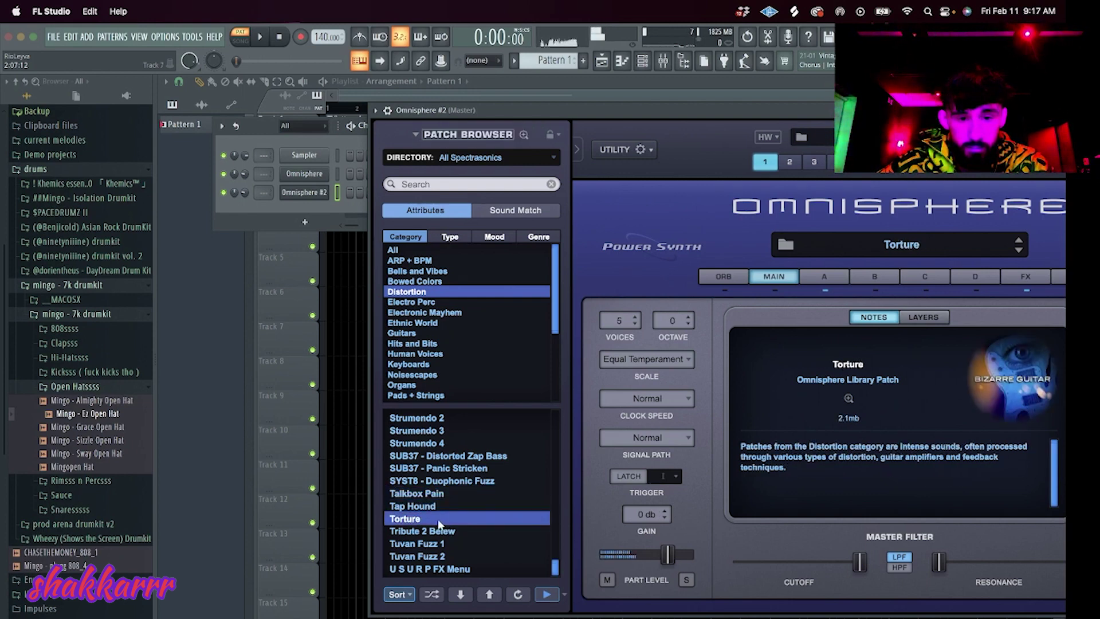
Open the piano roll for Omnisphere #2, play the pattern and duplicate the short opening note at bar 5.
right_click(316, 191)
click(350, 192)
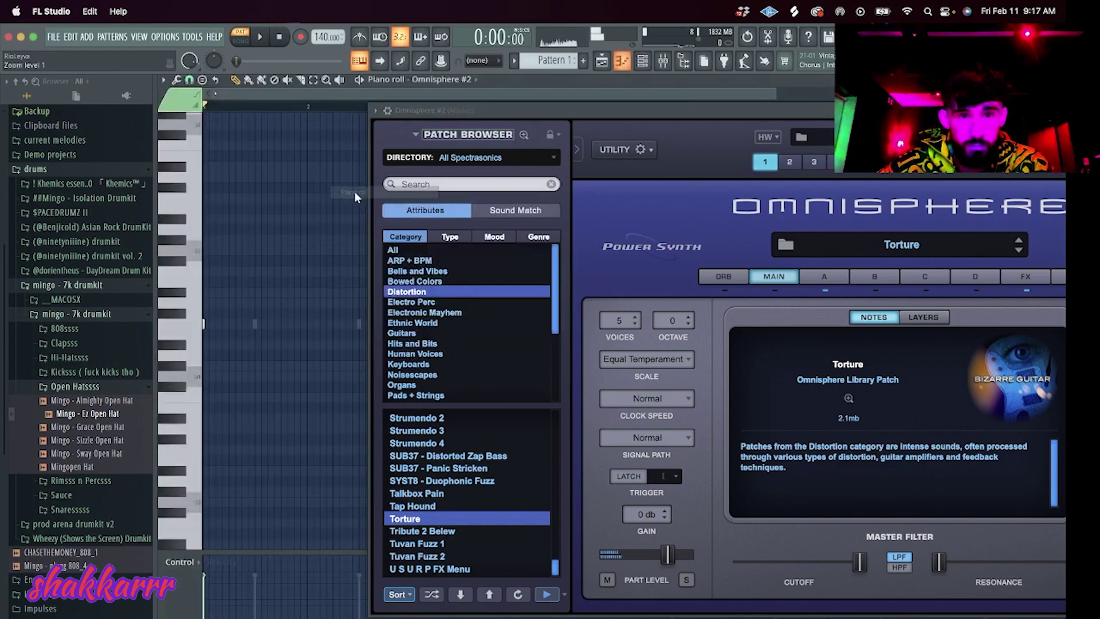
drag(450, 112, 638, 409)
key(space)
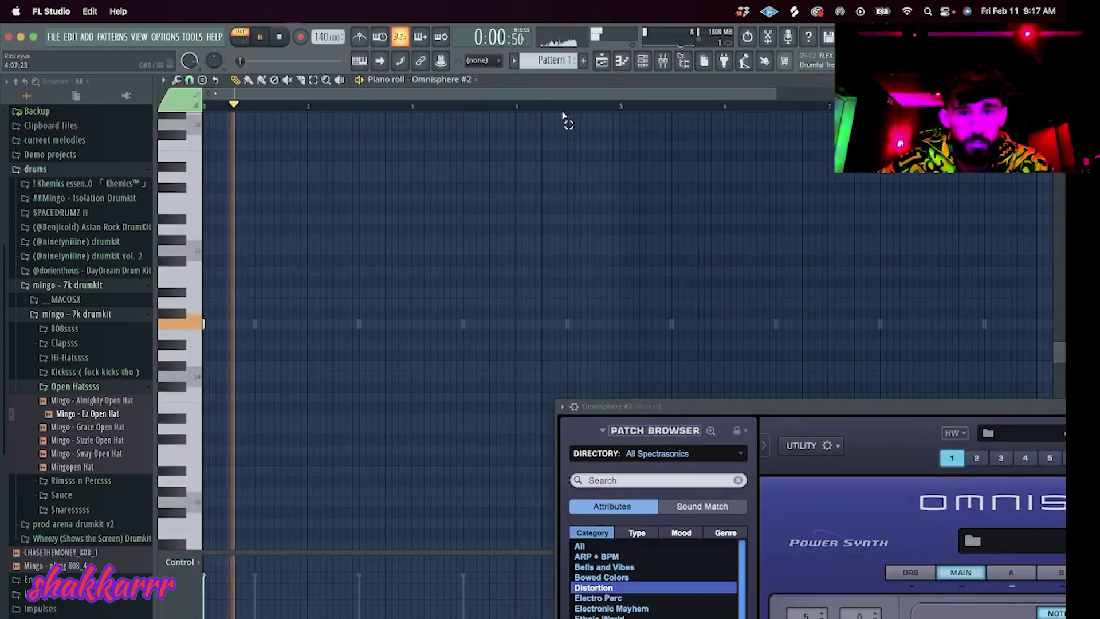
click(621, 107)
key(space)
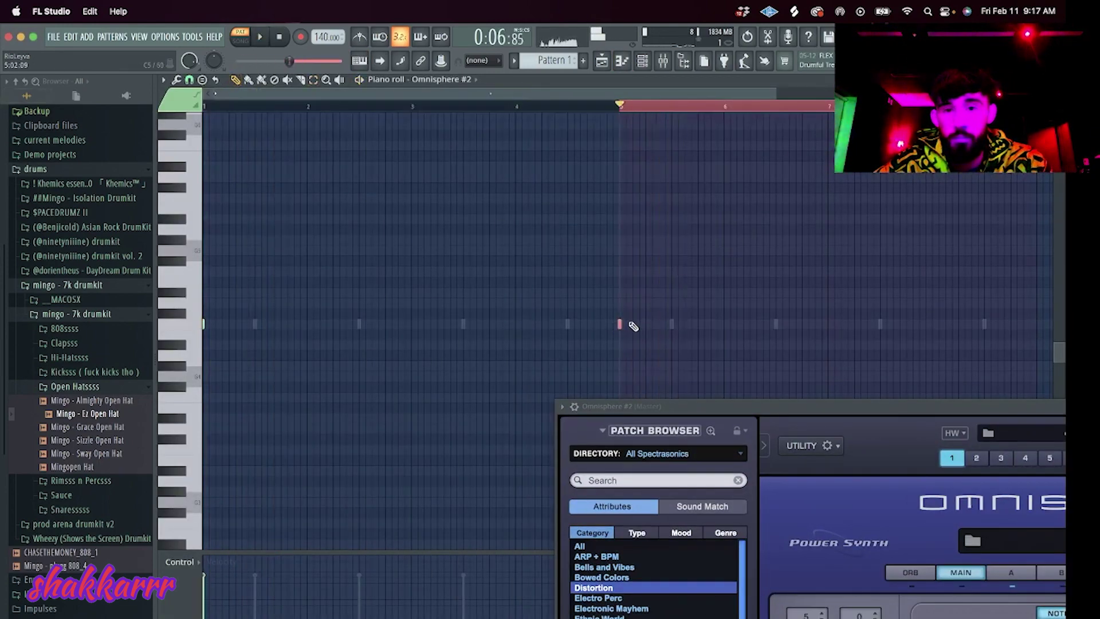
Draw a four-bar C4 note starting at bar 5 in the Omnisphere #2 piano roll.
scroll(786, 368, down, 4)
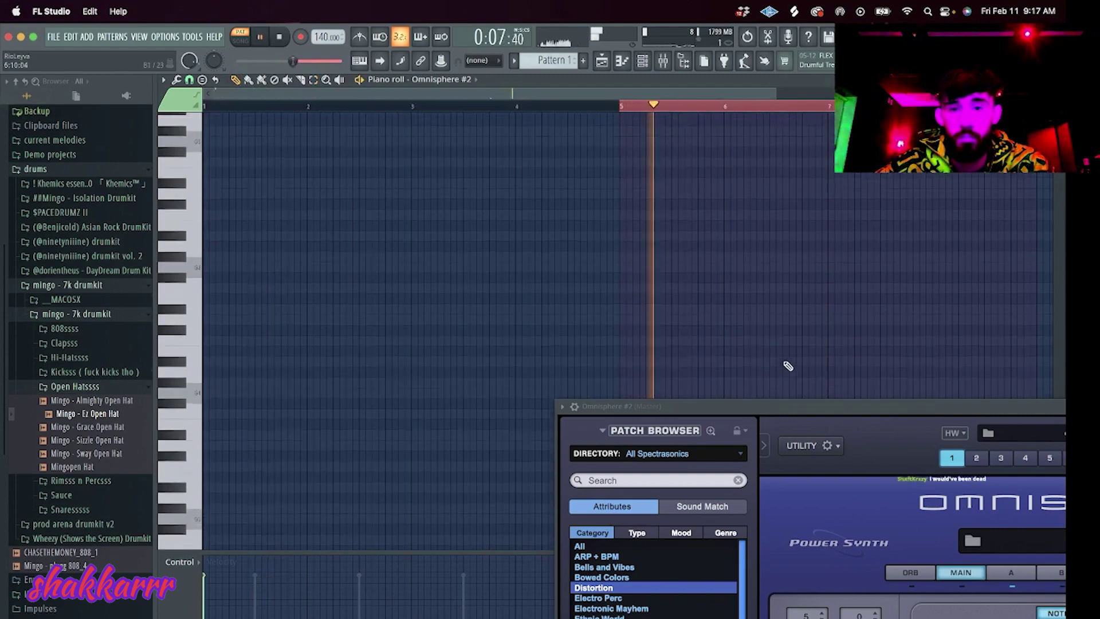
scroll(640, 102, up, 1)
drag(626, 199, 989, 197)
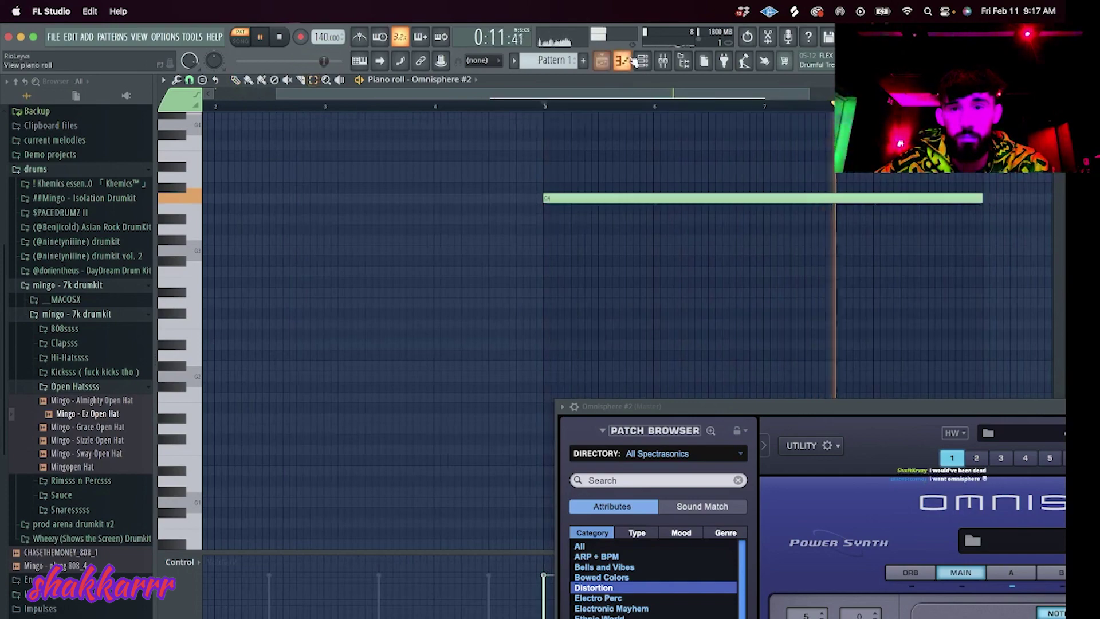
Open the first Omnisphere channel's piano roll, add a four-bar C4 note at bar 1 and play it.
key(F6)
right_click(311, 172)
click(343, 171)
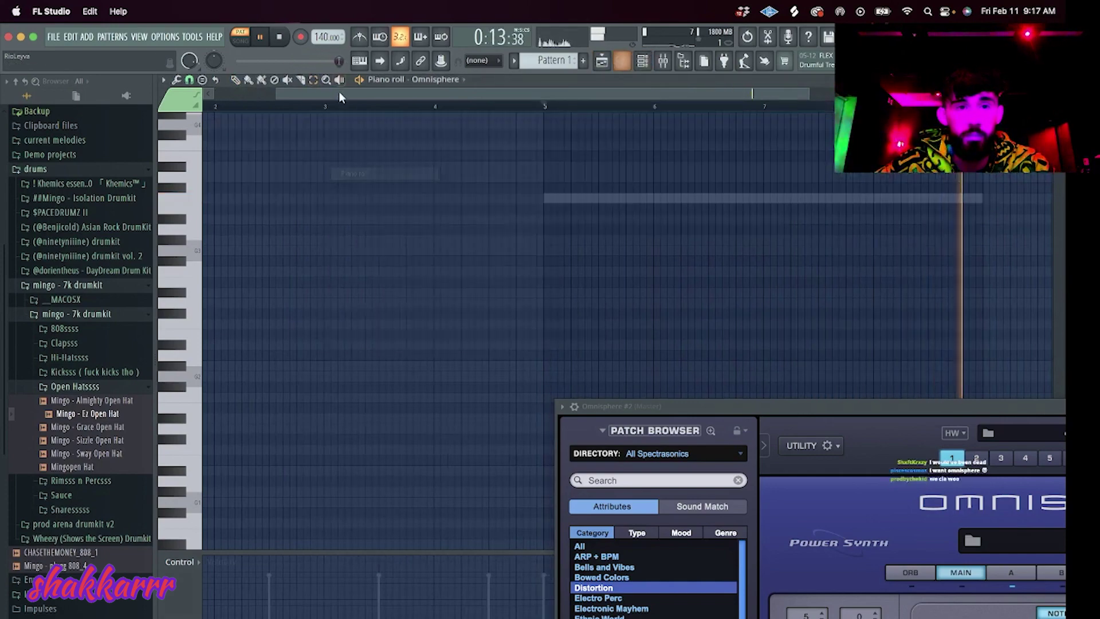
scroll(274, 297, up, 3)
click(207, 261)
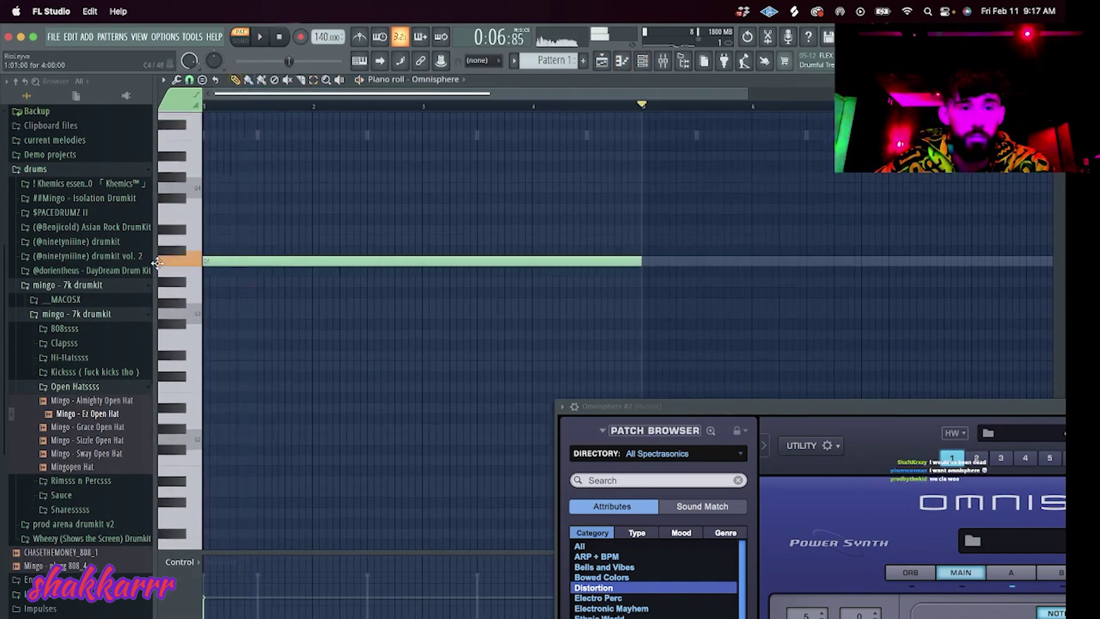
key(space)
Try shortening the C4 note to one bar and following it with a one-bar A#3 note at bar 2.
drag(642, 261, 308, 275)
click(311, 280)
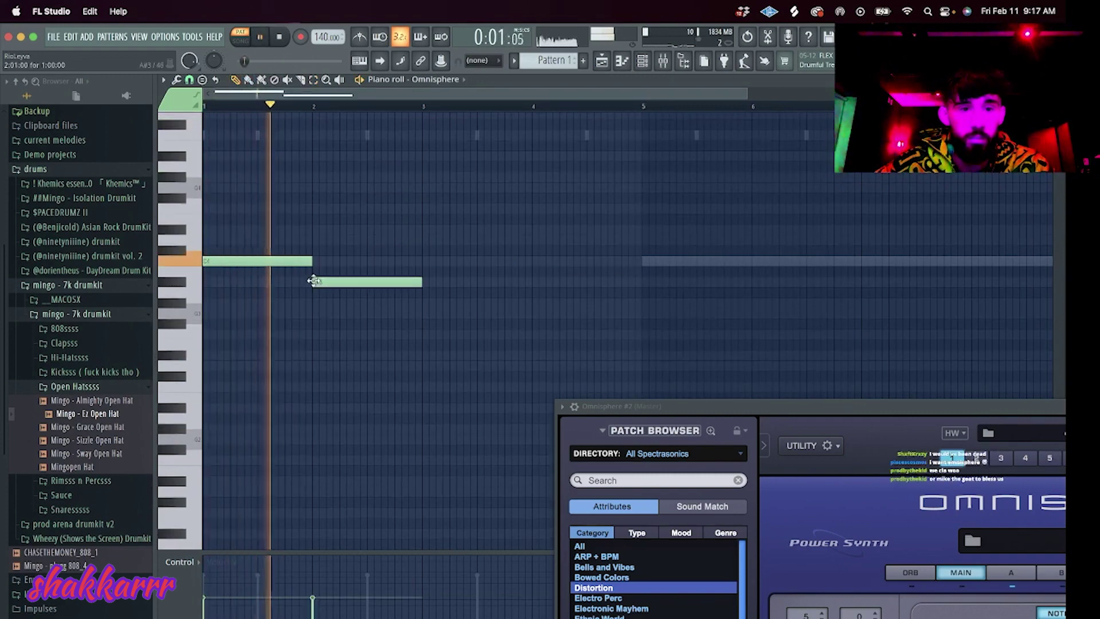
right_click(373, 281)
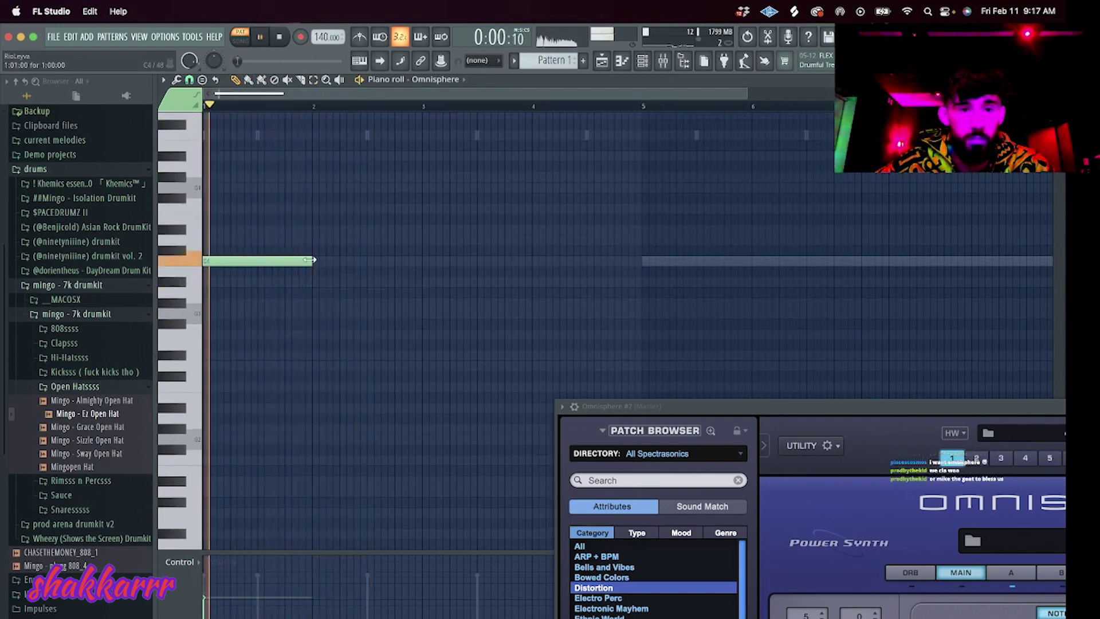
Set the C4 note's length to two bars and duplicate it at bar 5.
drag(312, 261, 421, 265)
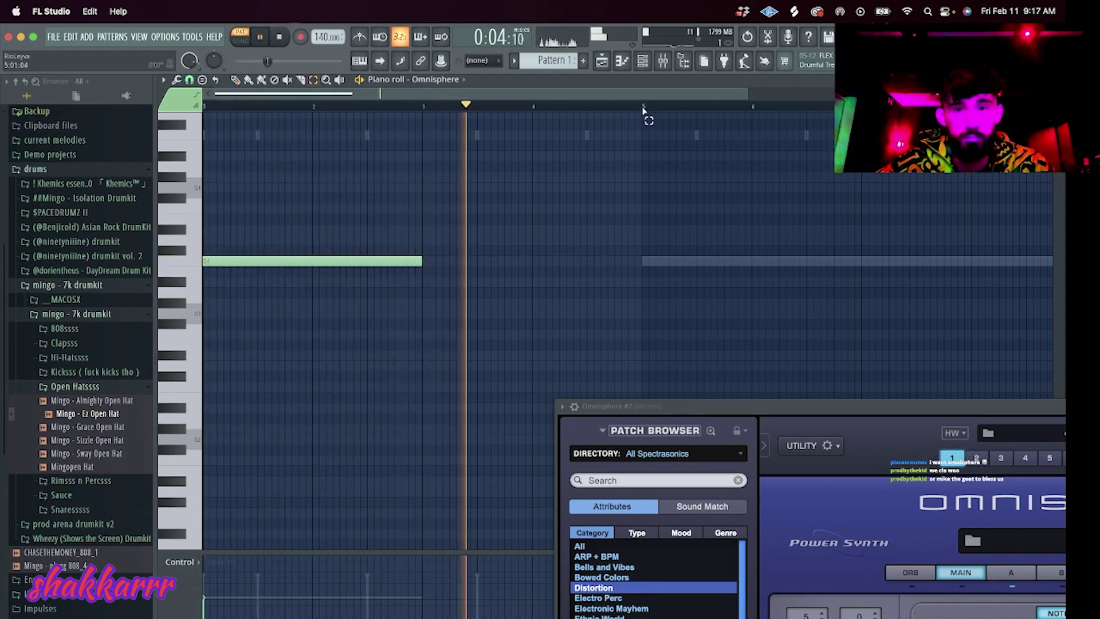
key(ctrl+a)
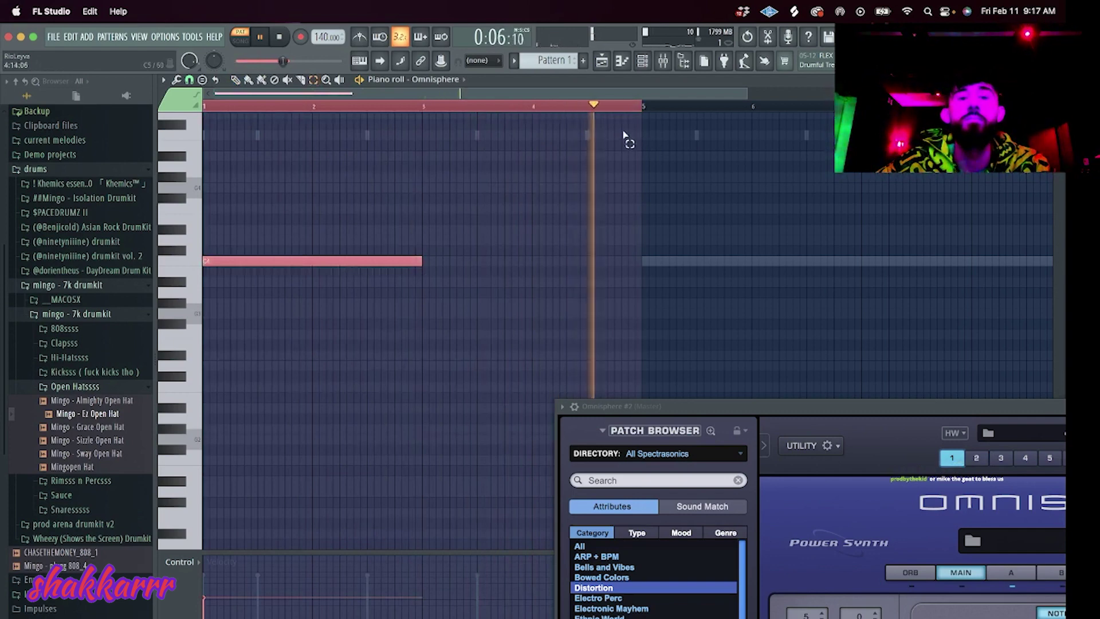
key(ctrl+b)
key(ctrl+d)
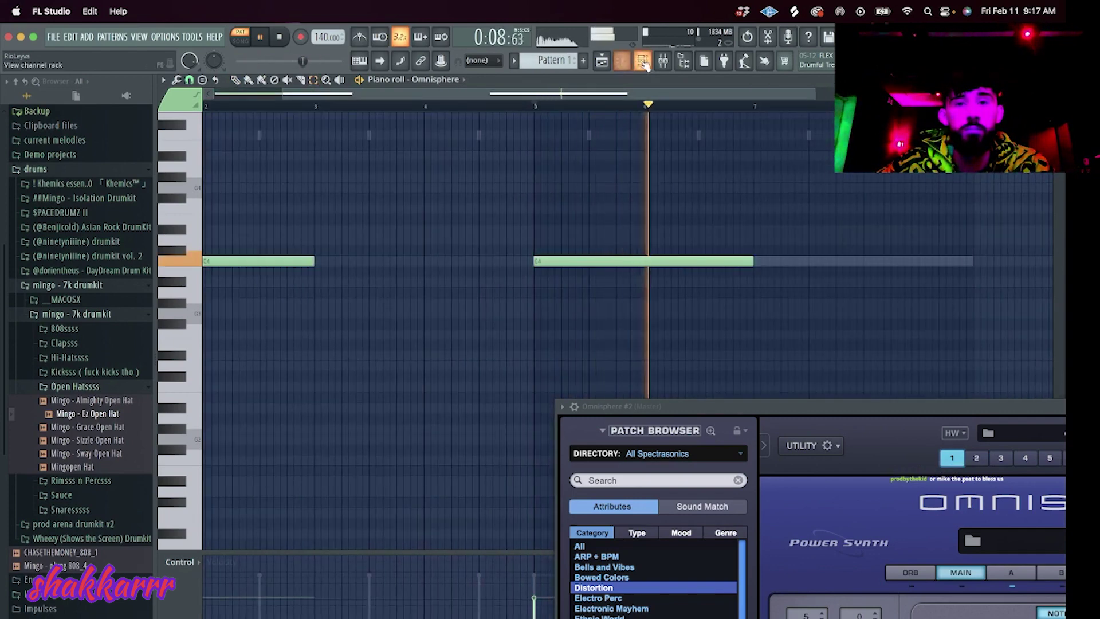
Clone the Omnisphere #2 channel in the channel rack.
key(F6)
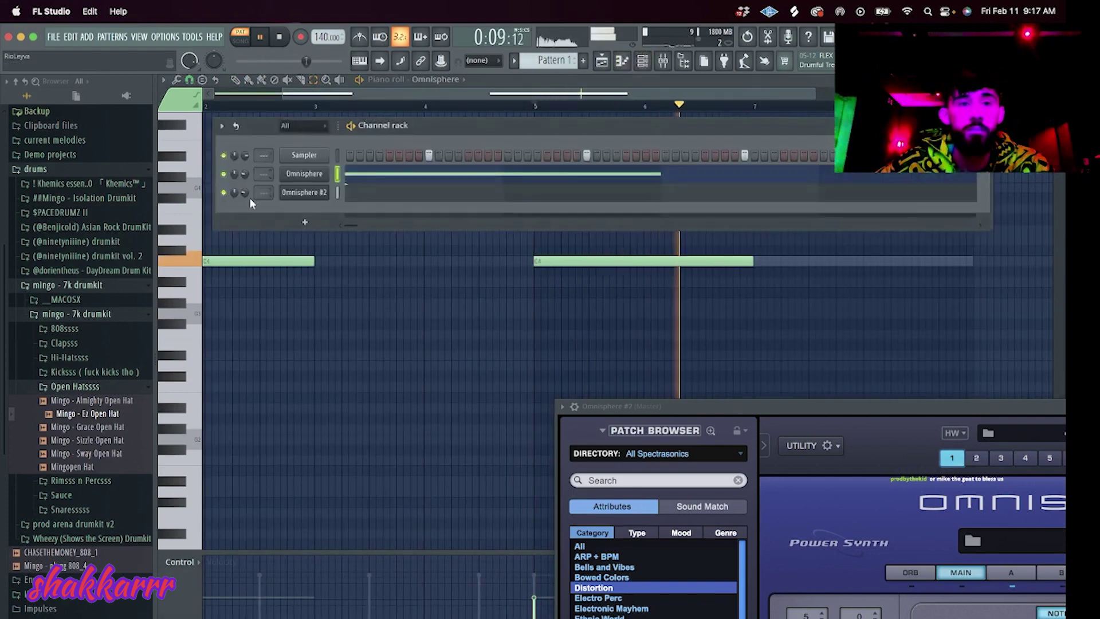
right_click(297, 194)
click(372, 294)
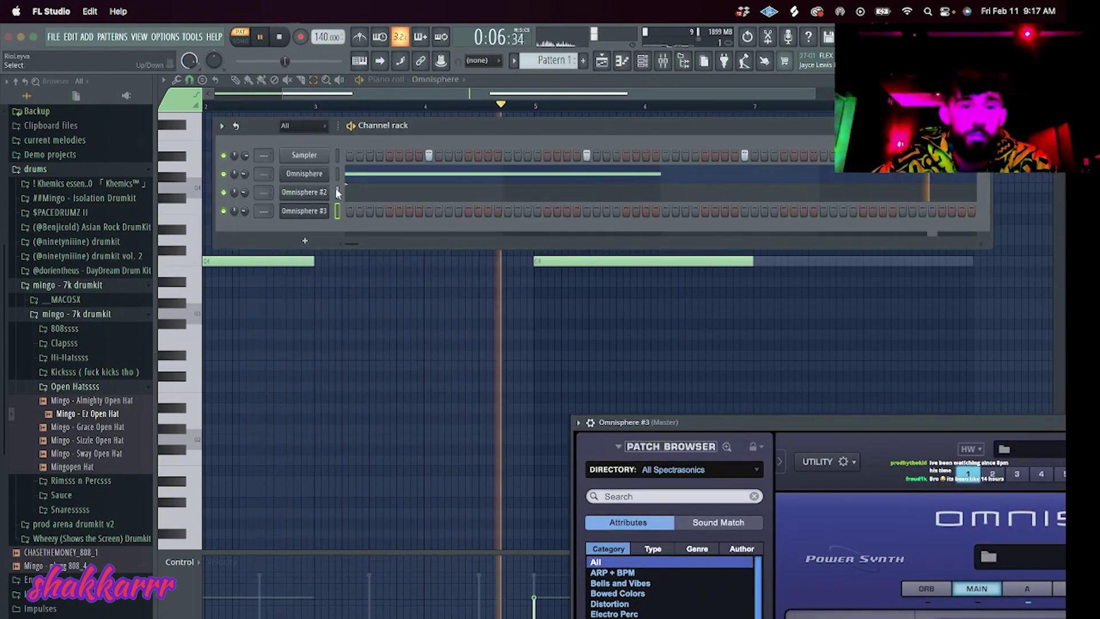
Route the Omnisphere and Omnisphere #2 channels to mixer inserts 1 and 2.
key(F9)
click(231, 241)
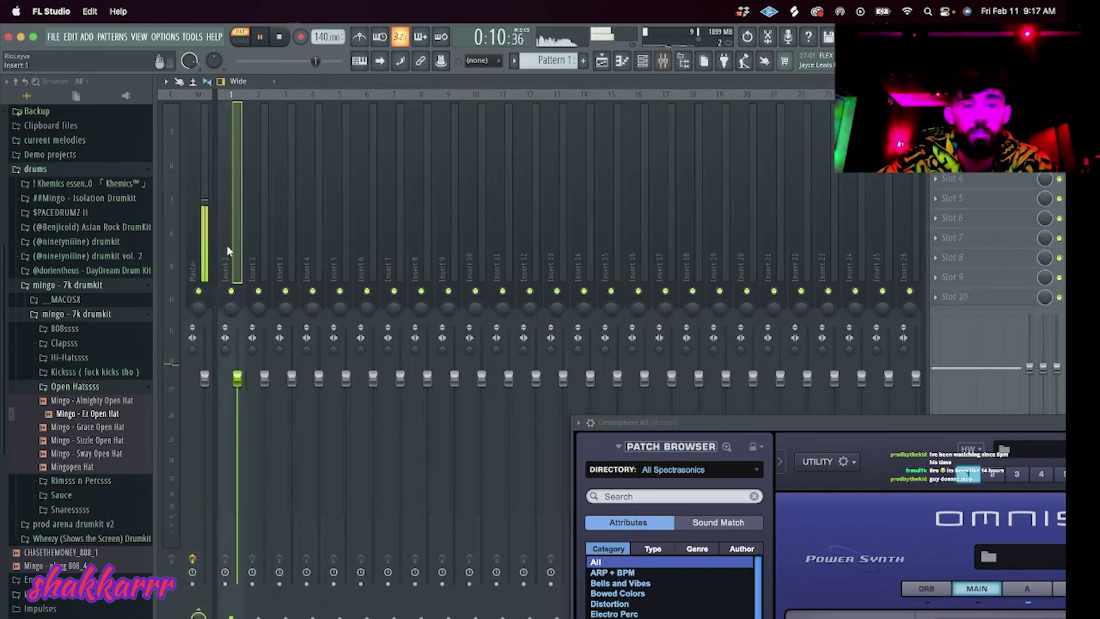
click(642, 61)
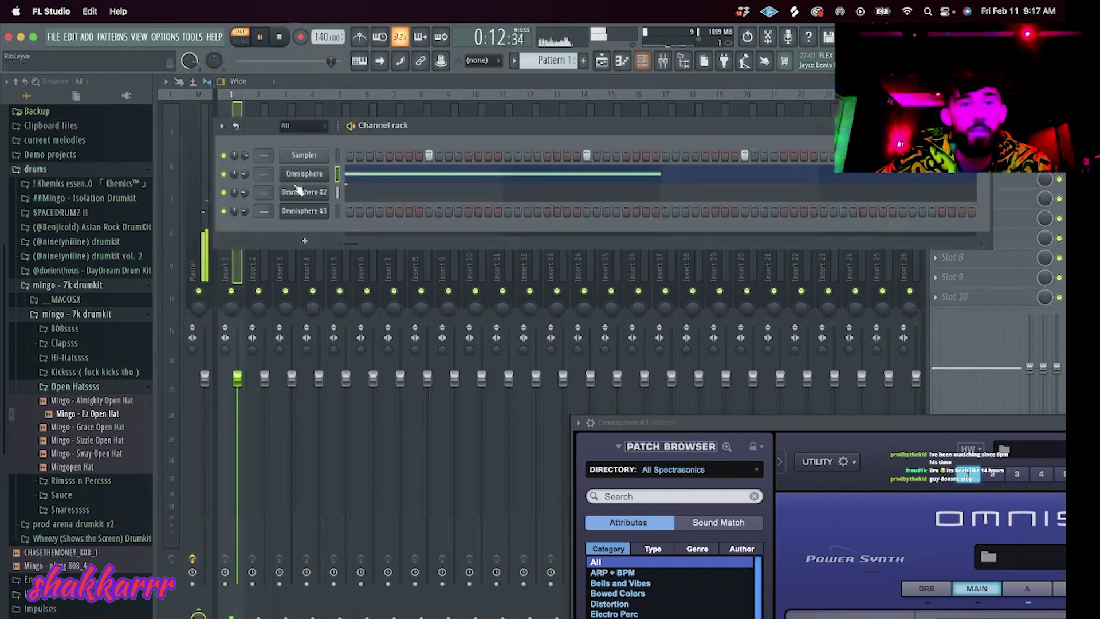
key(ctrl+l)
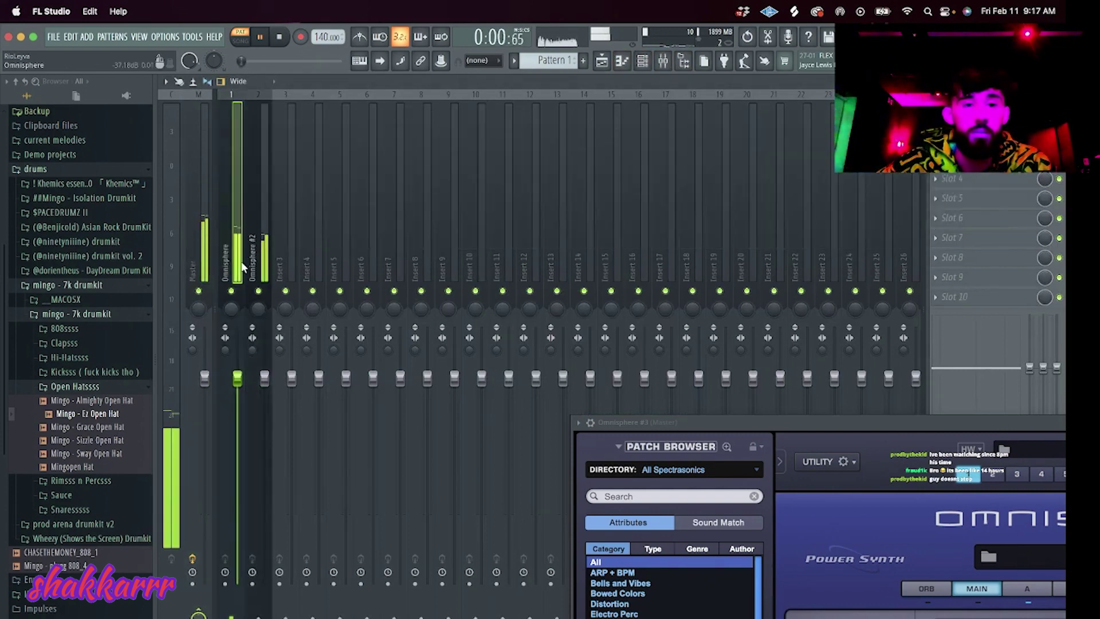
Add Fruity Parametric EQ 2 in slot 6 of the Omnisphere mixer track and switch its preset.
click(1041, 215)
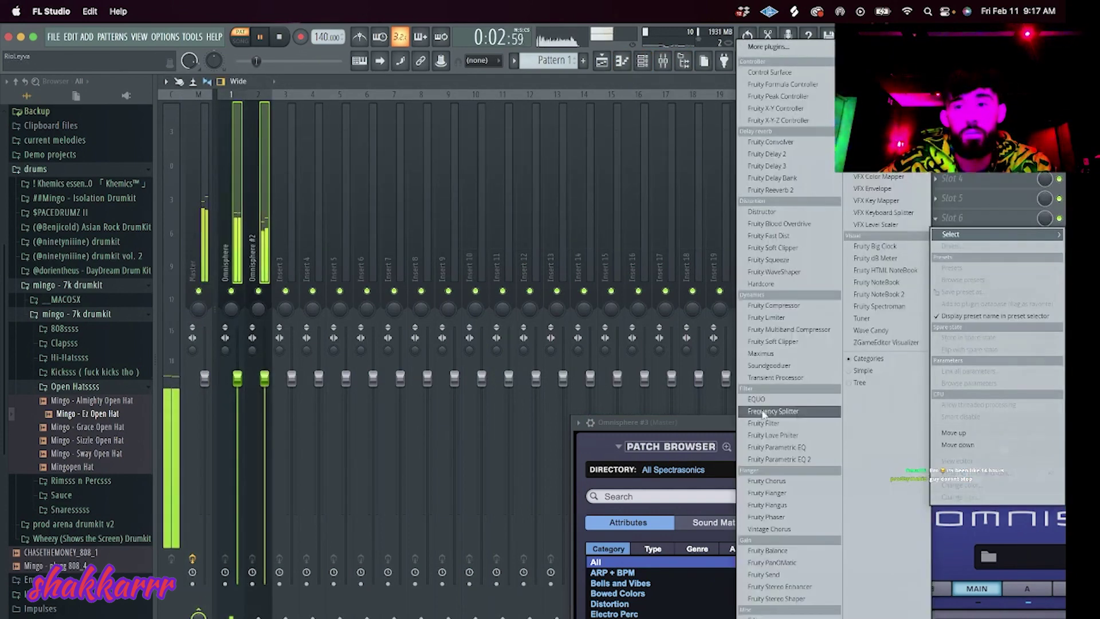
click(945, 275)
click(567, 126)
click(605, 125)
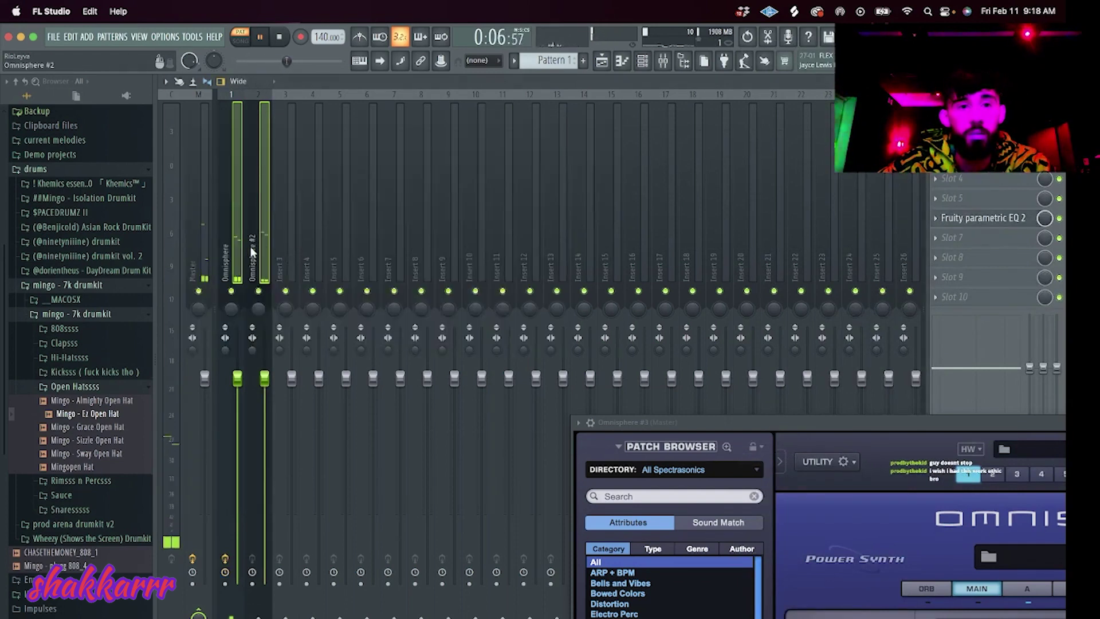
Add Fruity Parametric EQ 2 with the 20Hz - 18kHz cut preset in slot 6 of the Omnisphere #2 mixer track.
click(264, 246)
click(1041, 218)
click(815, 459)
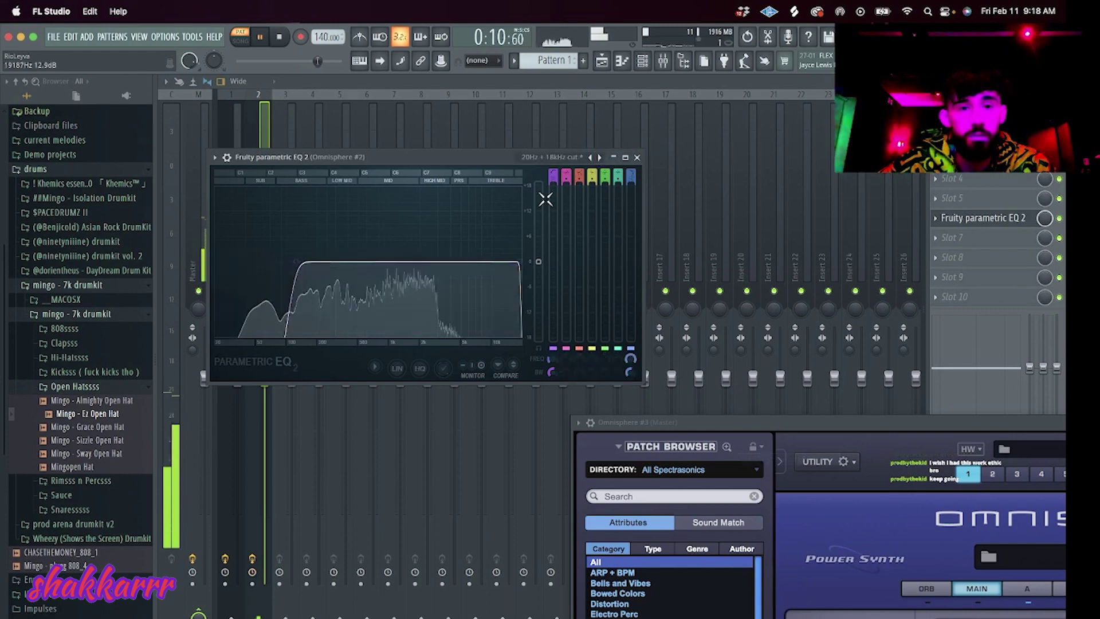
Add the Mingo - Dirty Sub sample from the 808ssss folder as a new channel and set it to cut itself.
click(636, 157)
click(642, 60)
key(space)
click(64, 328)
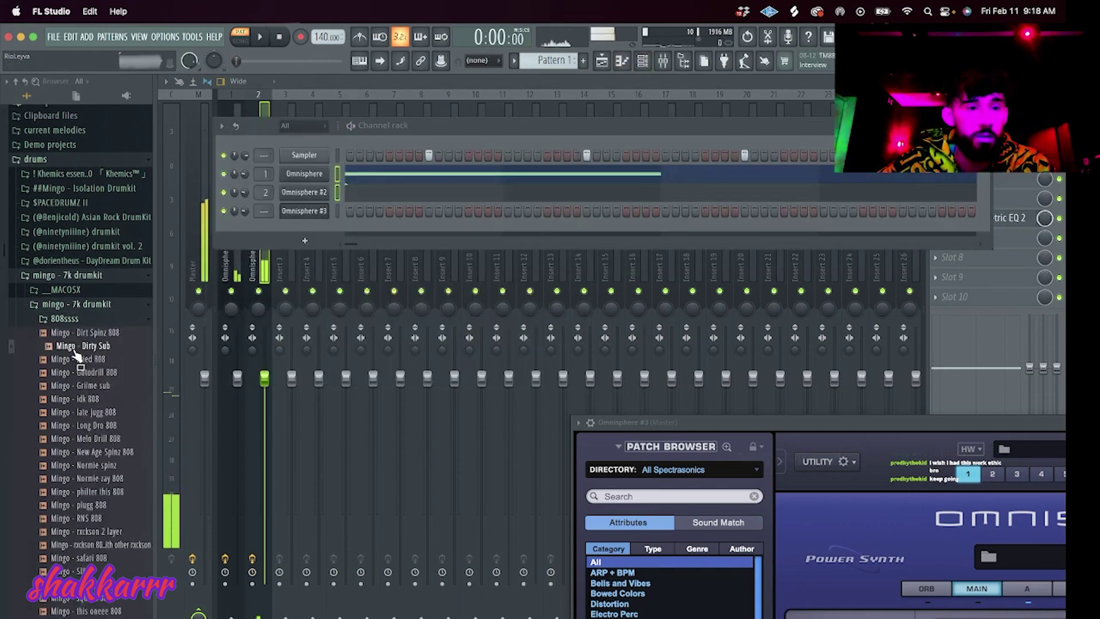
drag(87, 349, 303, 219)
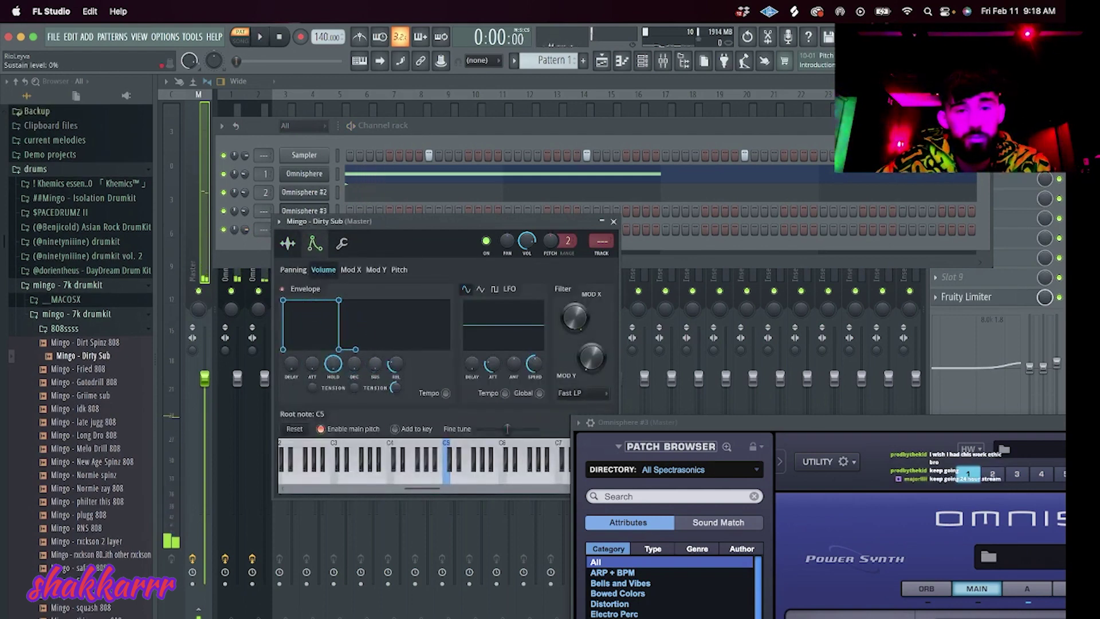
click(342, 243)
click(268, 223)
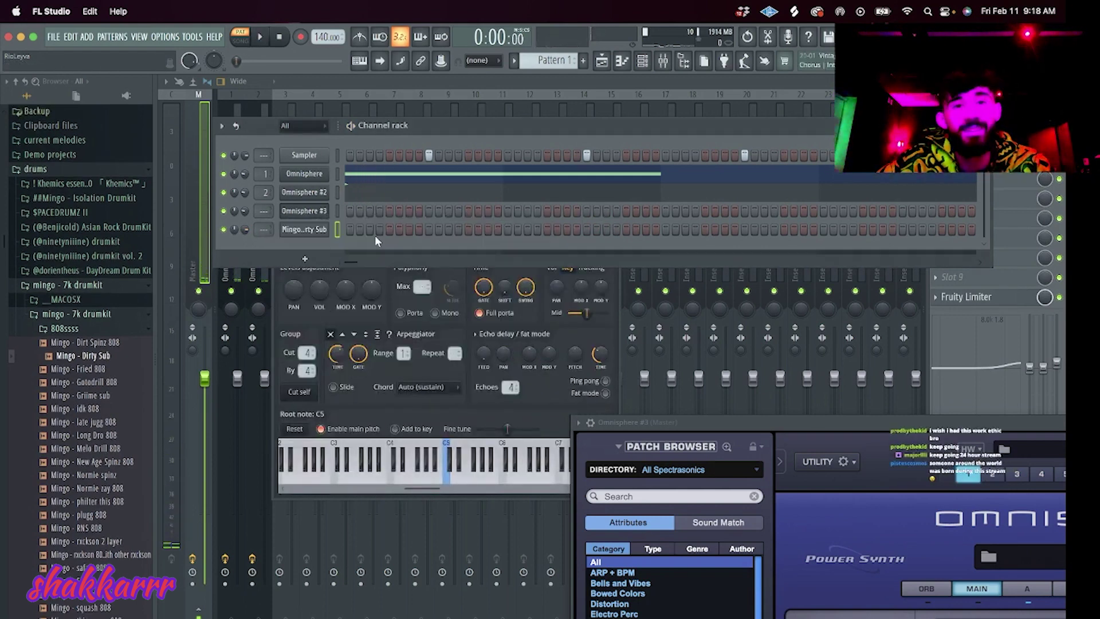
Place five short C6 notes in bar 1 of the Mingo - Dirty Sub piano roll.
right_click(327, 225)
click(343, 232)
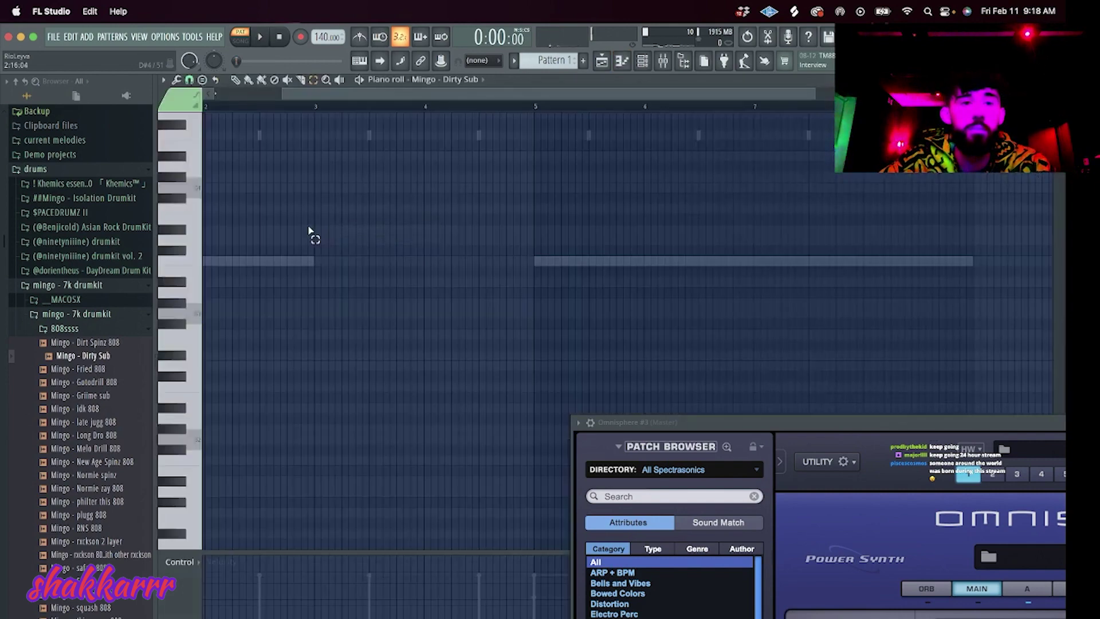
key(space)
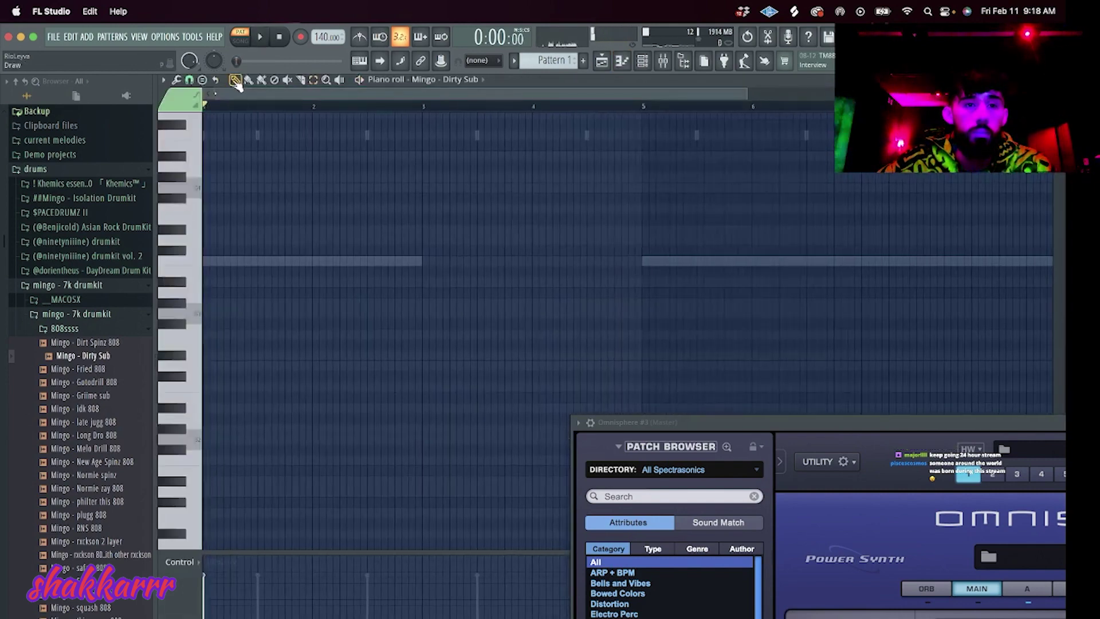
scroll(233, 202, up, 5)
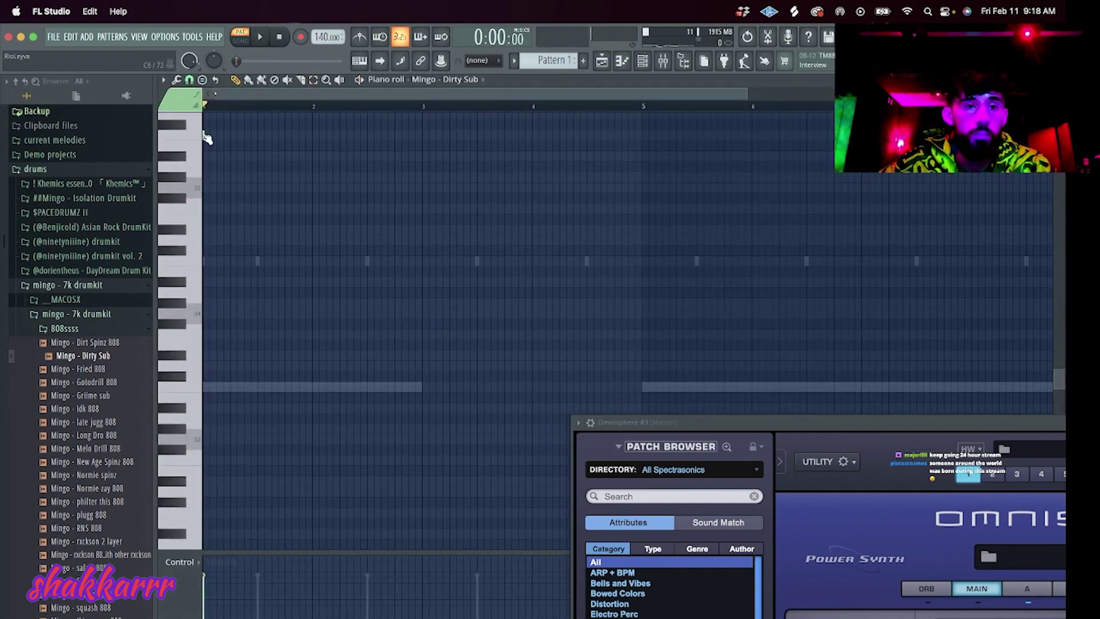
key(space)
click(244, 135)
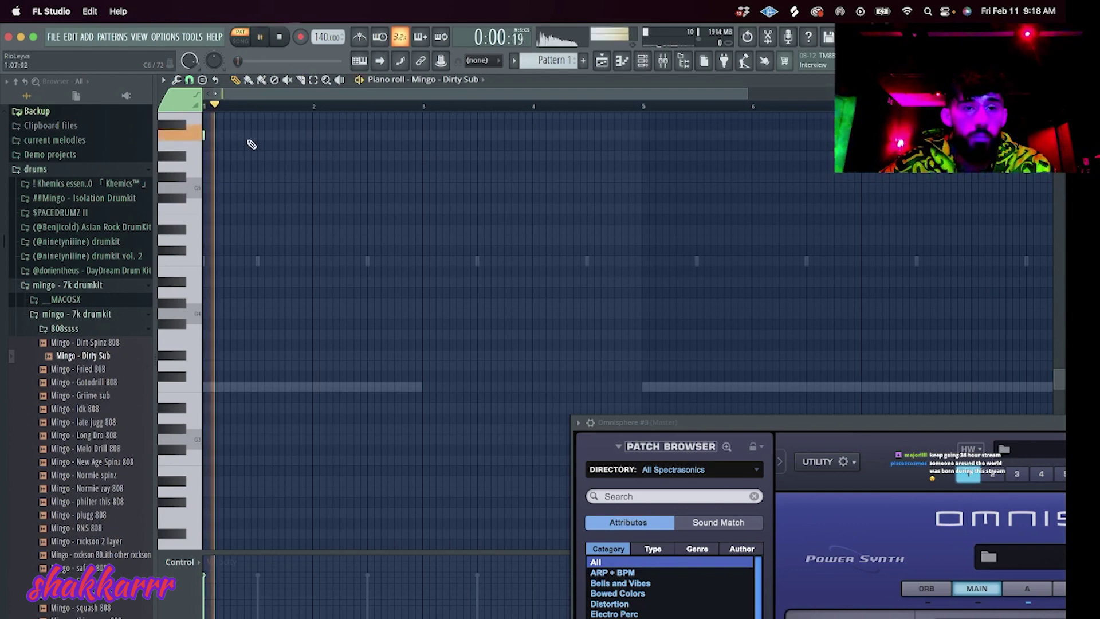
click(258, 135)
click(264, 135)
click(285, 136)
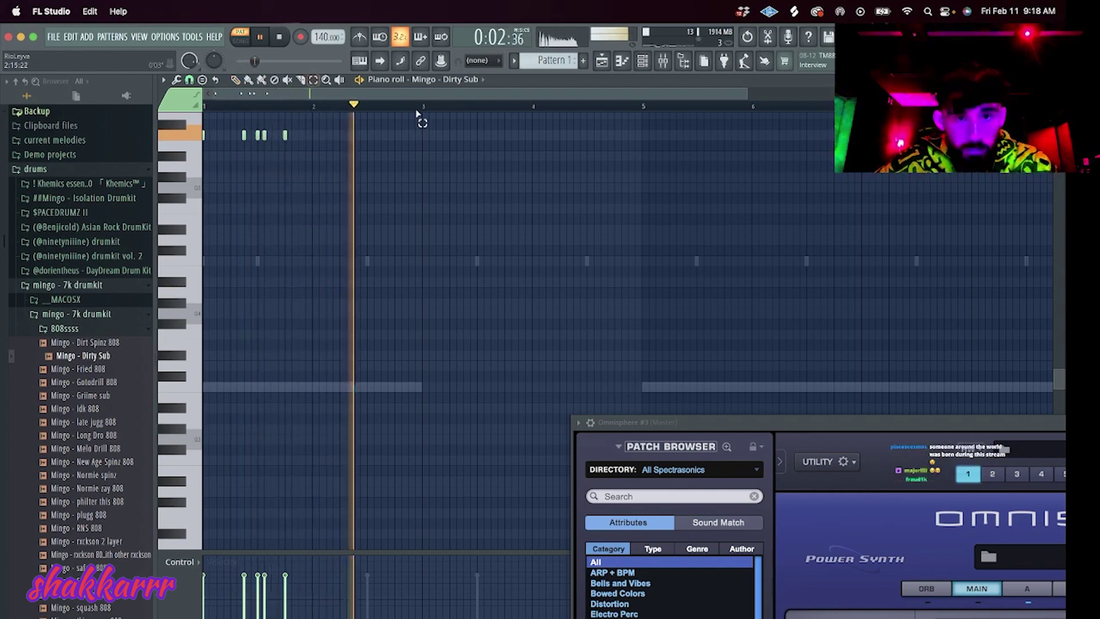
Duplicate the five 808 notes to bar 3 one octave lower and add rising D#5, F5 and G5 notes in bar 4.
key(ctrl+b)
key(ctrl+Down)
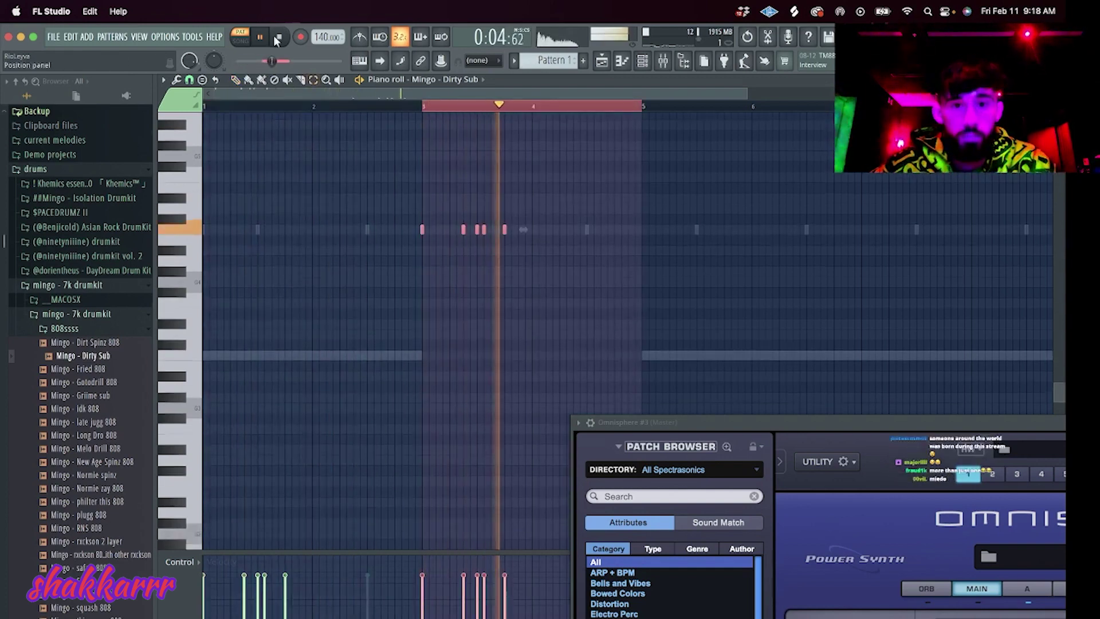
key(space)
click(562, 199)
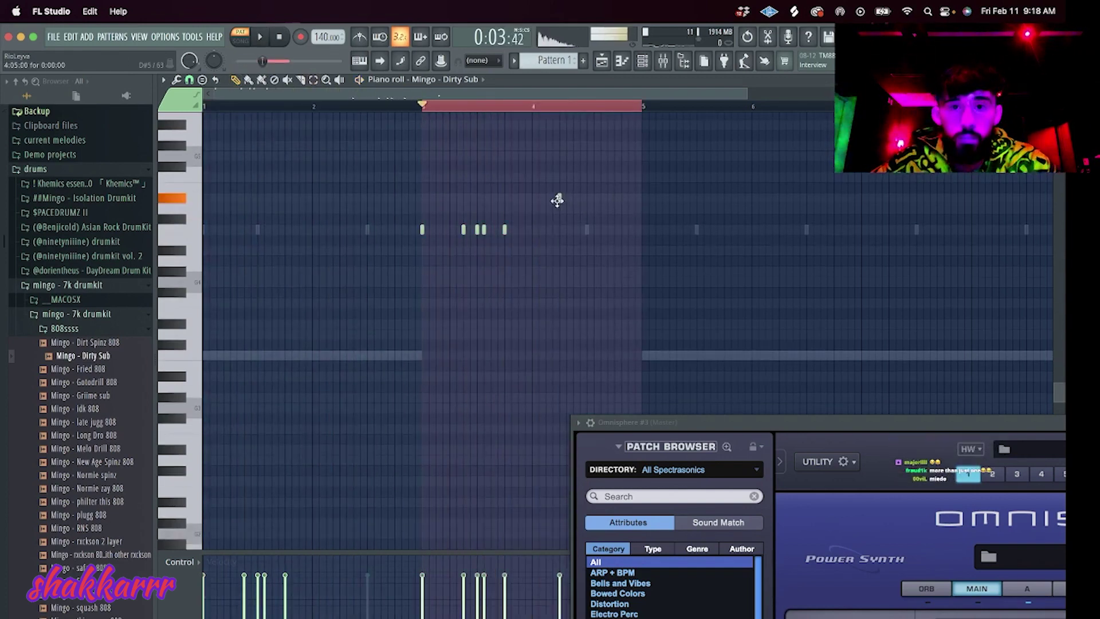
key(space)
click(547, 197)
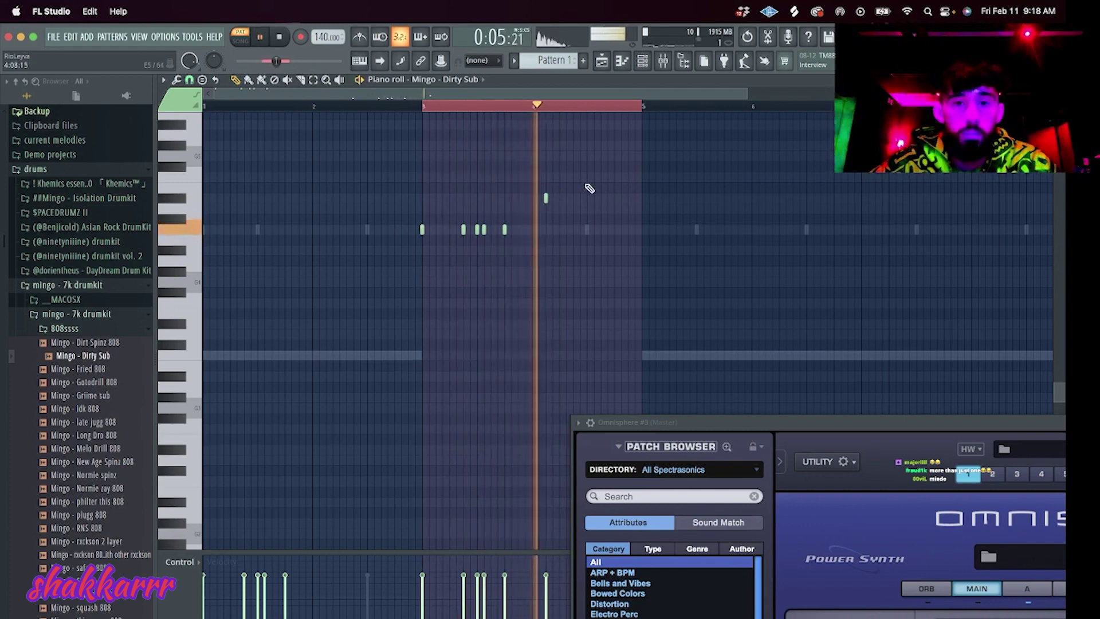
key(space)
right_click(617, 160)
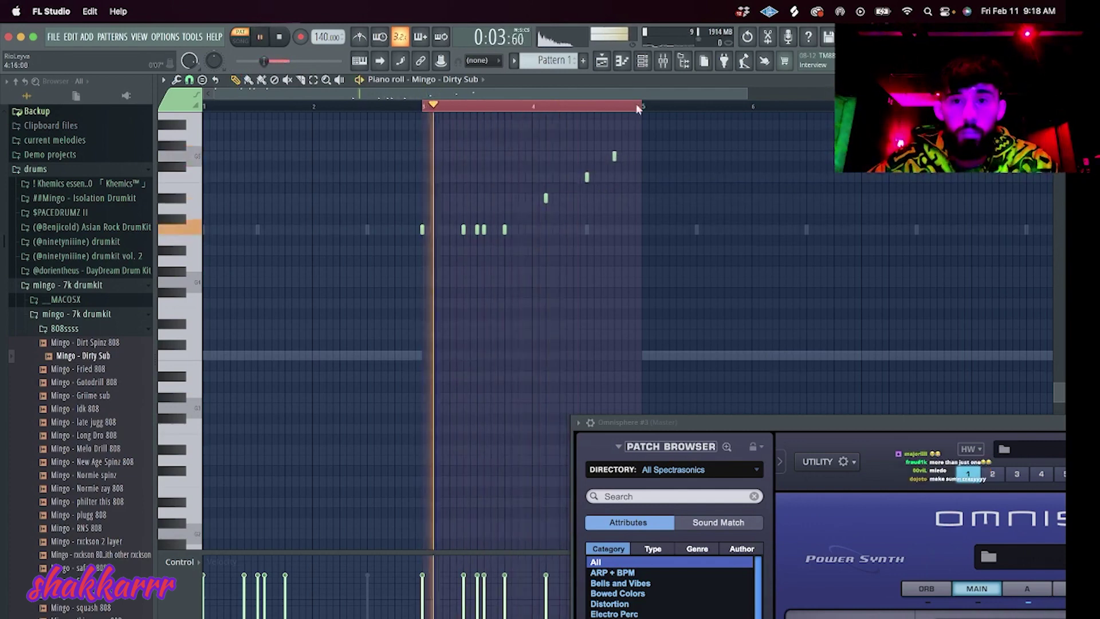
Repeat 808 bars 1–4 in bars 5–8 and change the bar 8 ending to G#5 and a G5 held to the bar's end.
key(space)
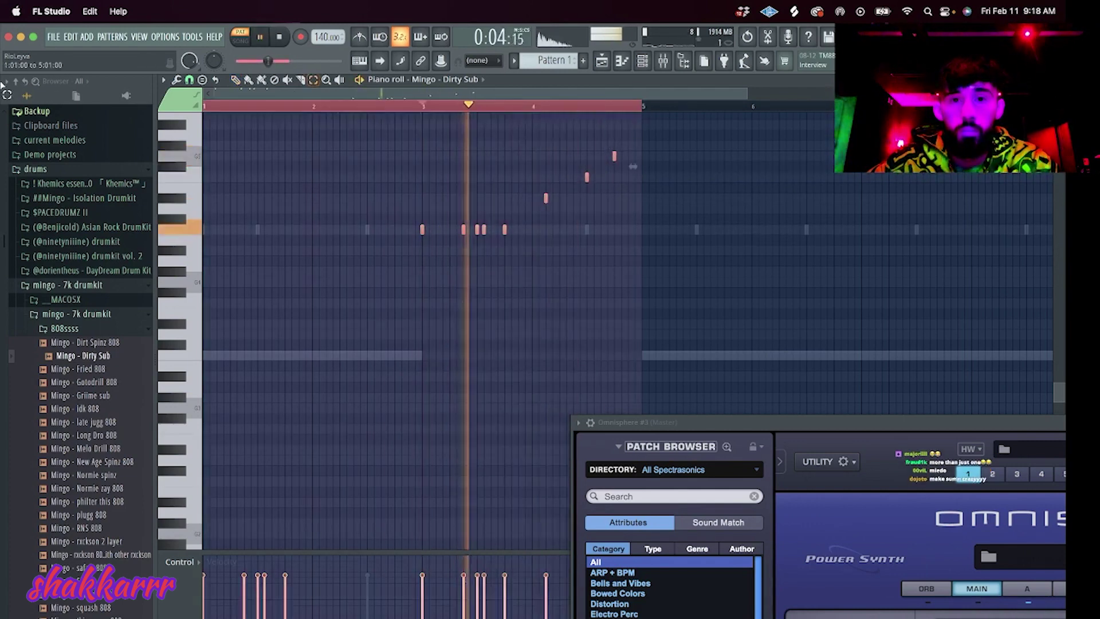
scroll(899, 260, up, 1)
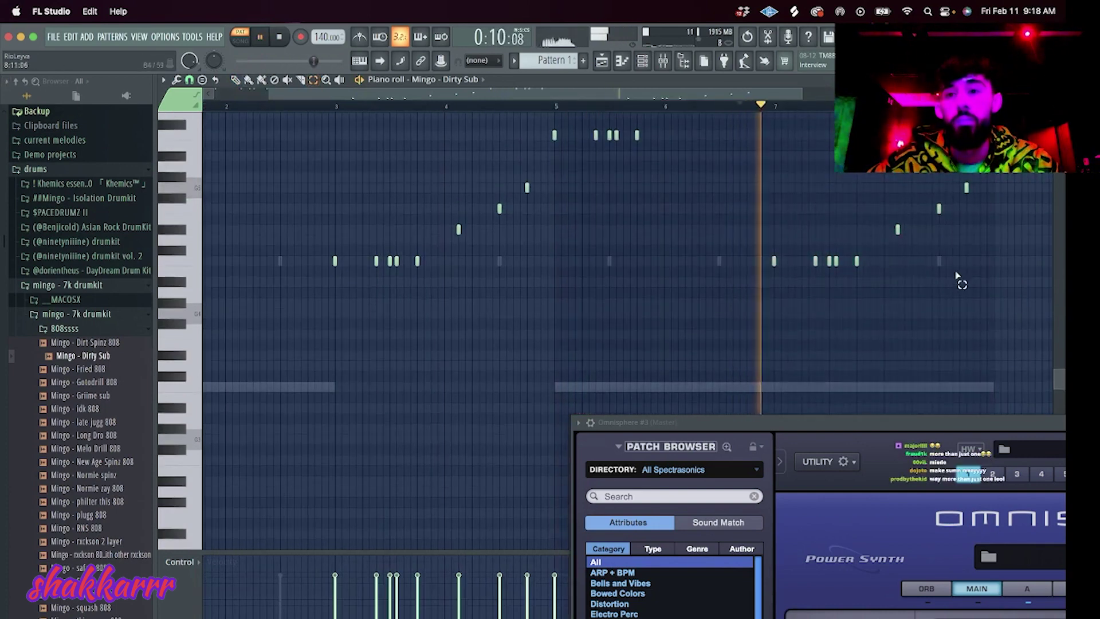
right_click(898, 230)
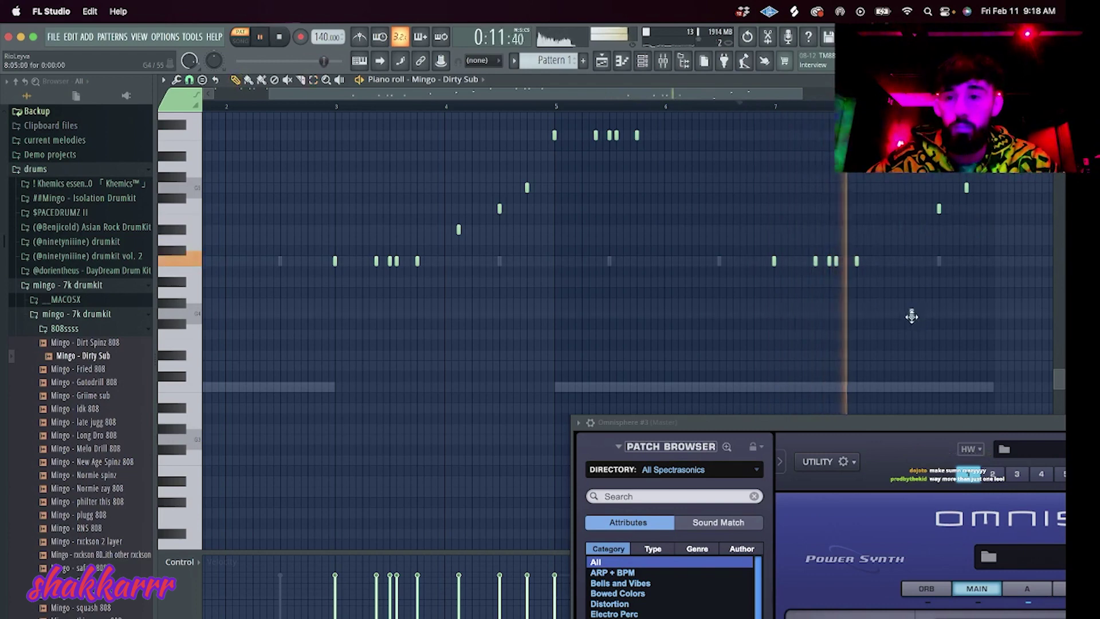
key(ctrl+Up)
key(space)
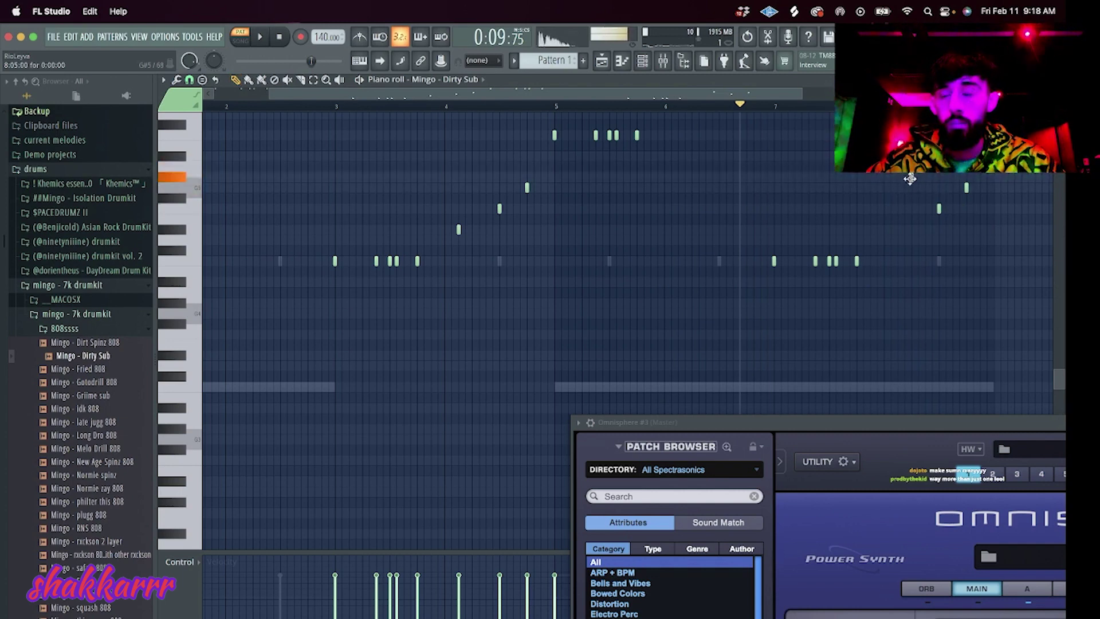
key(space)
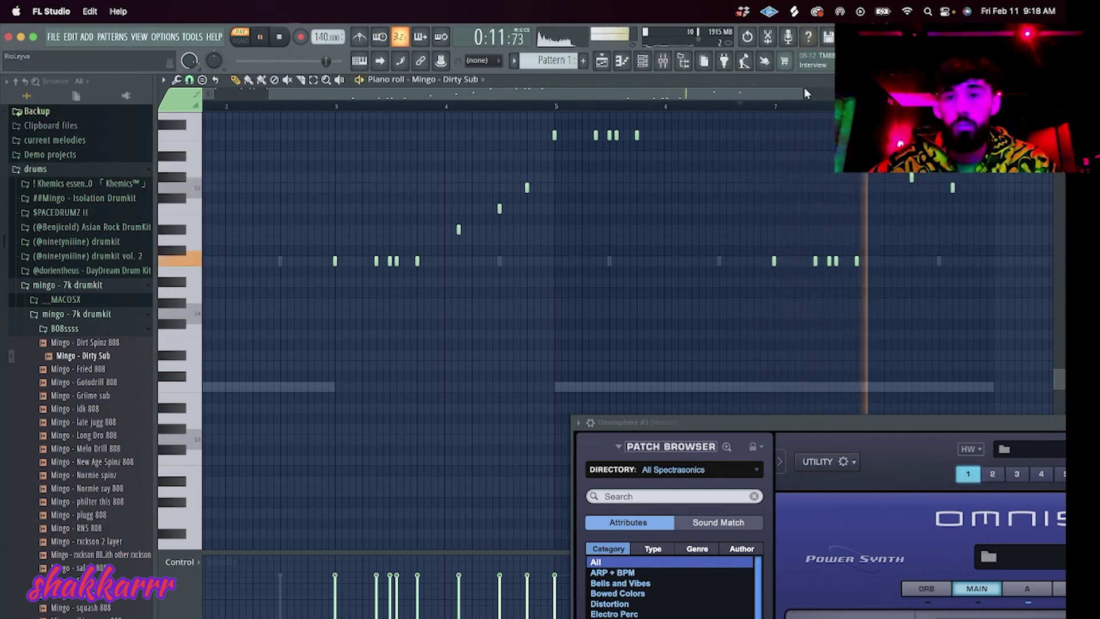
scroll(695, 183, down, 2)
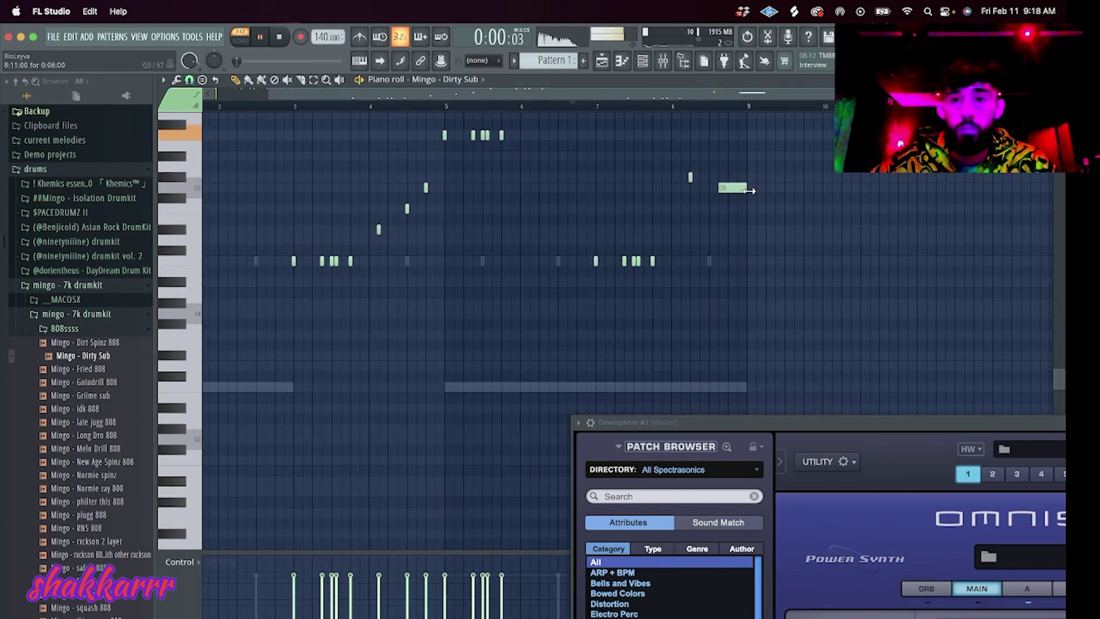
Clone the Mingo - Dirty Sub channel in the channel rack.
click(642, 61)
right_click(321, 229)
click(350, 349)
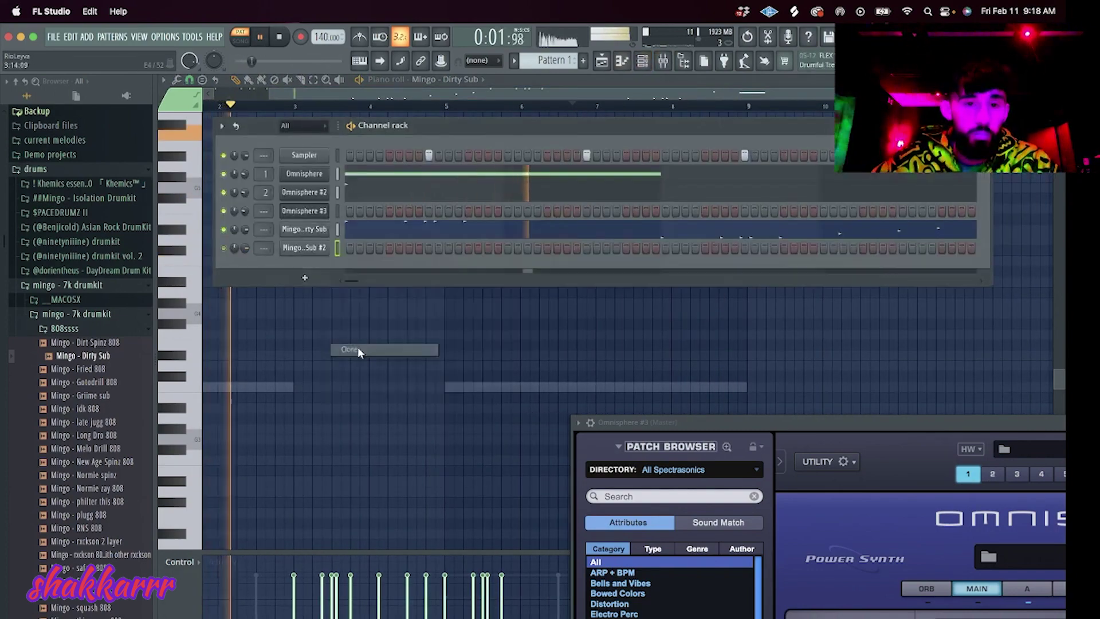
Open the Omnisphere #3 patch browser and filter the patches to the Distortion category.
click(304, 210)
click(303, 210)
drag(723, 424, 635, 235)
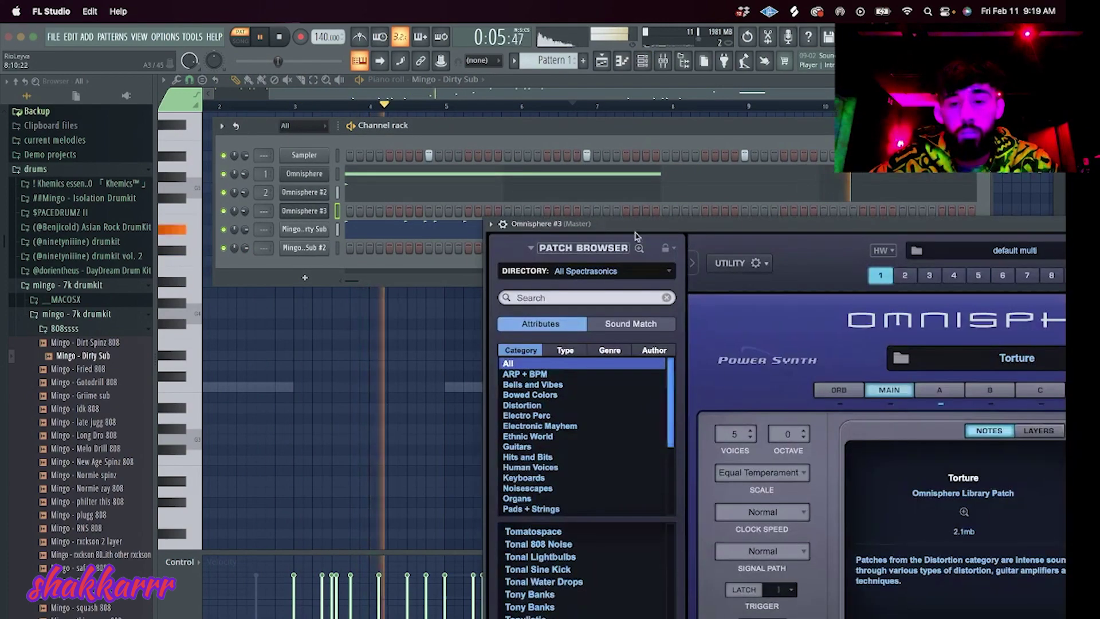
click(544, 406)
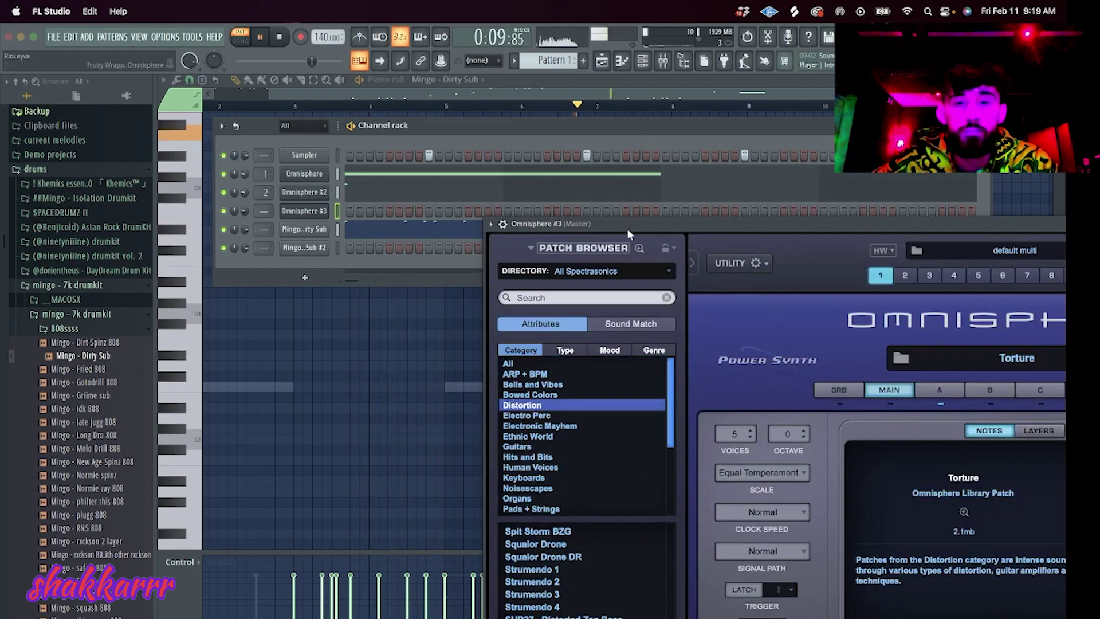
drag(629, 233, 520, 91)
scroll(498, 461, down, 2)
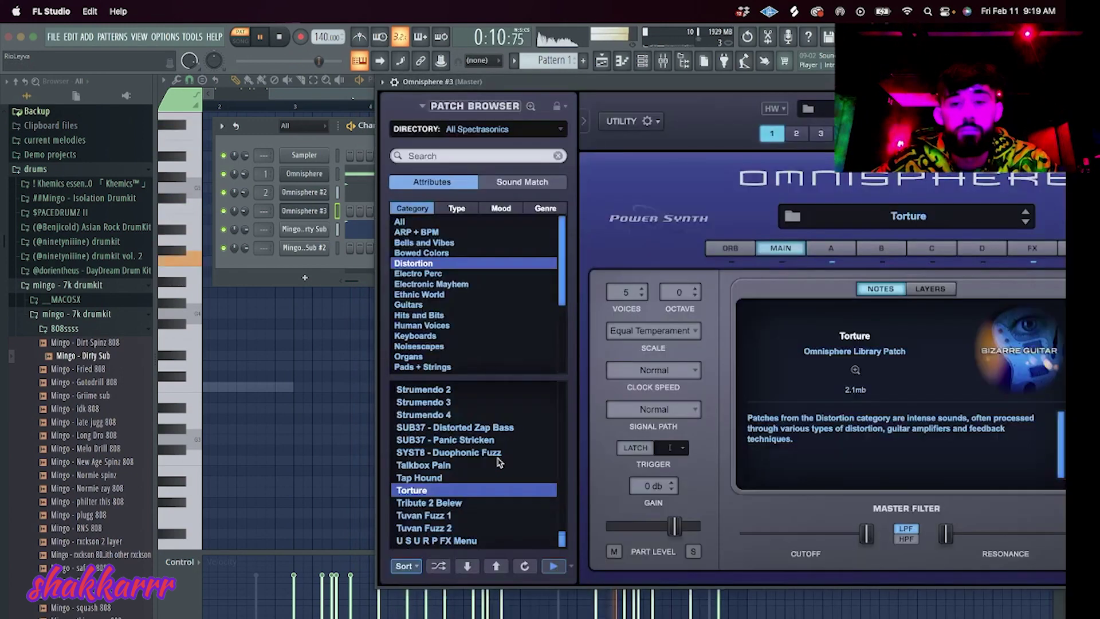
Audition distortion patches including SUB37 - Panic Stricken, Snarls DR and SE02 - Pyramid Scheme in Omnisphere #3.
click(463, 439)
click(463, 427)
scroll(455, 422, up, 5)
click(452, 427)
click(445, 414)
scroll(451, 421, up, 5)
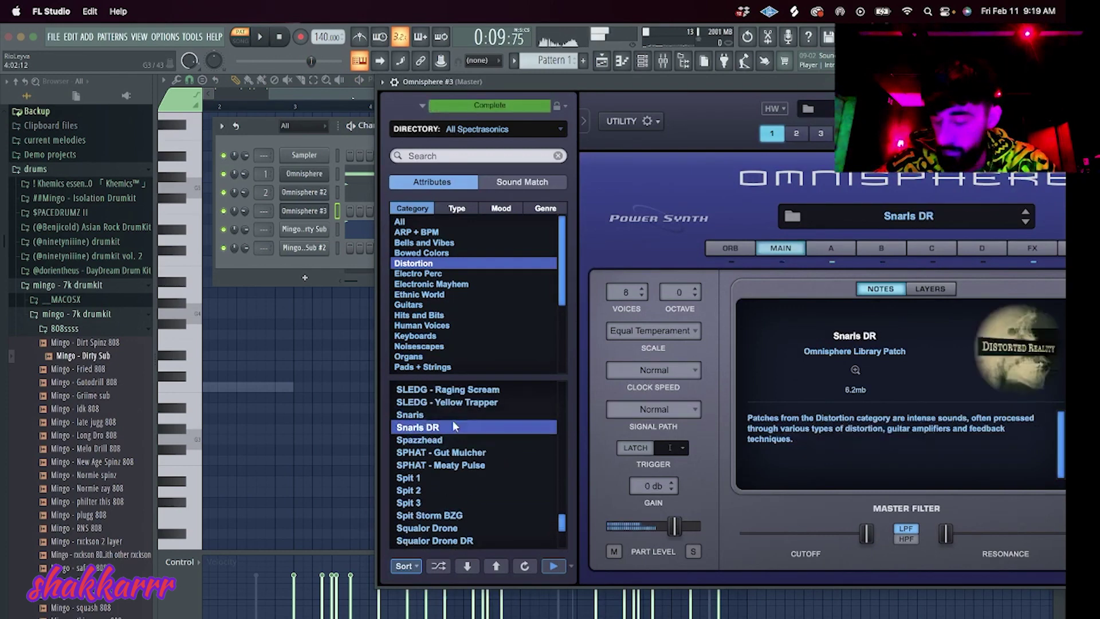
click(453, 452)
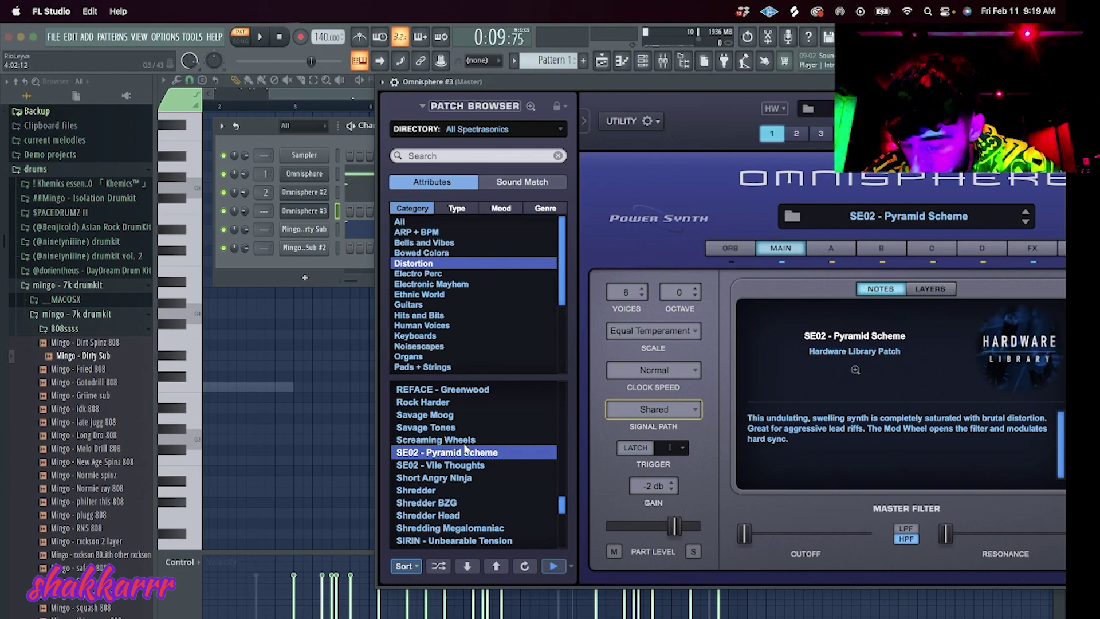
Audition patches such as REFACE - Blues Travelers and Ravenous 3, and load Rad Drug Aftermath in Omnisphere #3.
scroll(456, 480, up, 4)
click(457, 478)
click(458, 464)
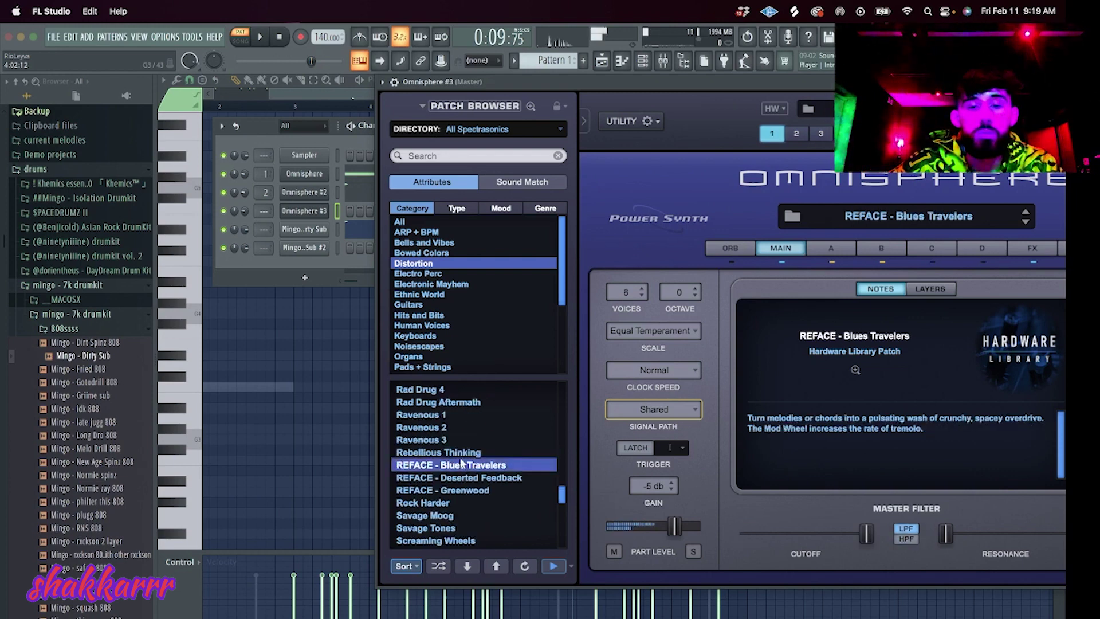
click(461, 452)
click(453, 439)
scroll(450, 447, up, 2)
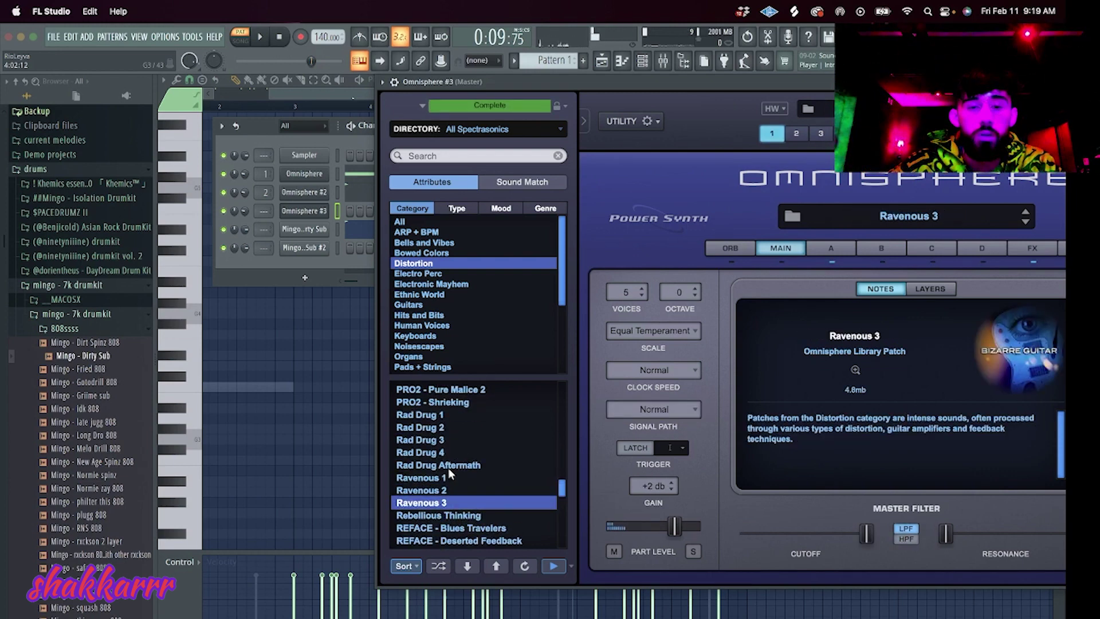
click(447, 467)
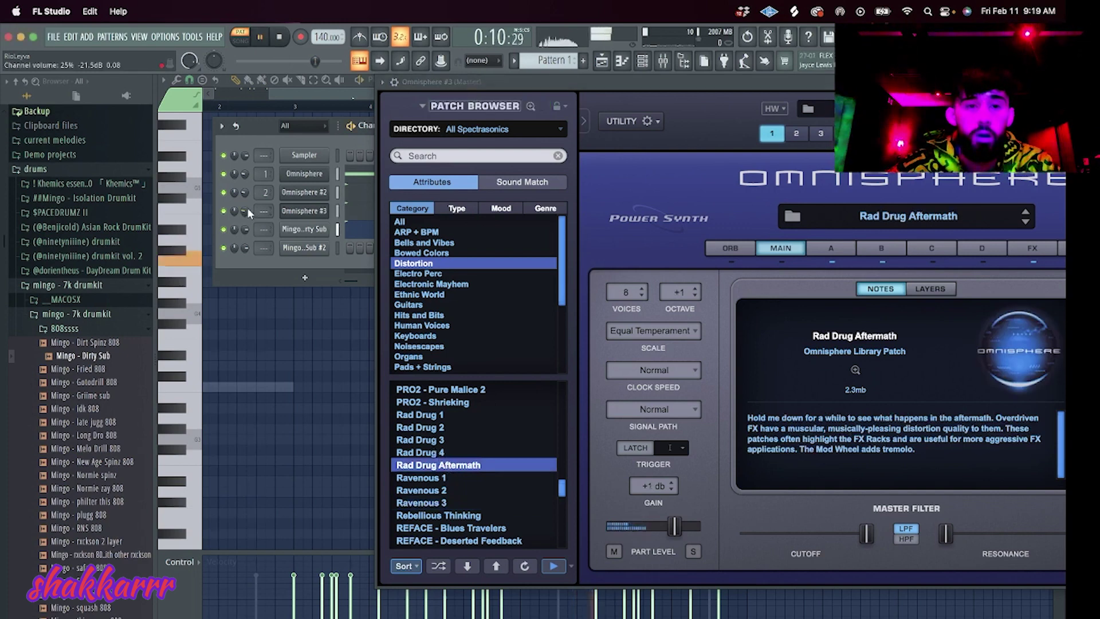
Give Omnisphere #3 a short note at bar 1 and a long note across bars 5–8, and transpose them up by octaves.
key(F6)
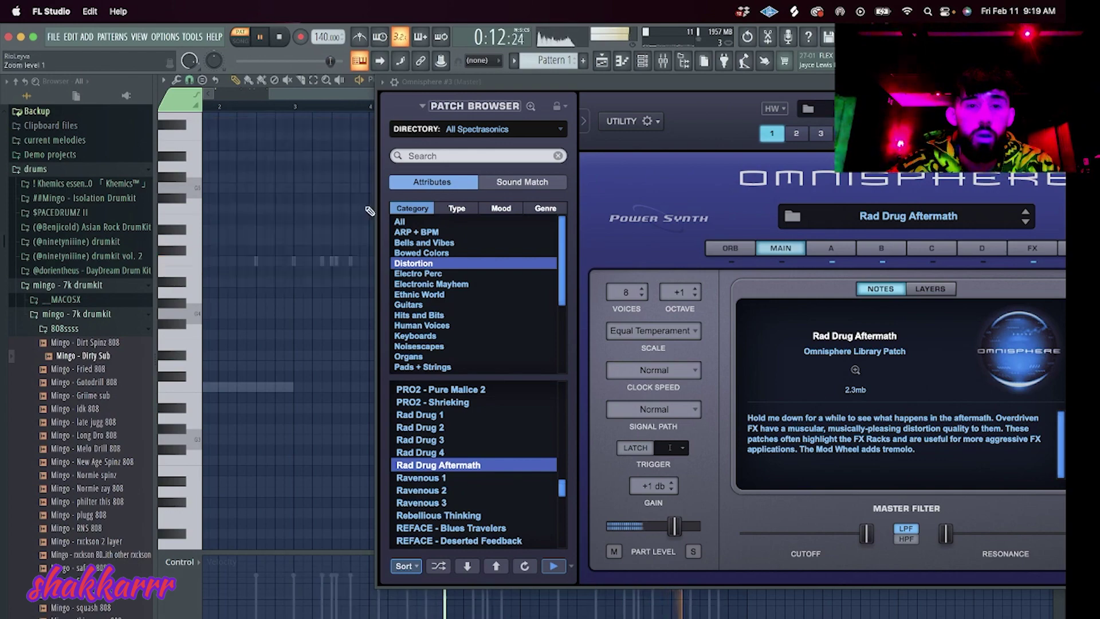
key(space)
drag(554, 81, 739, 390)
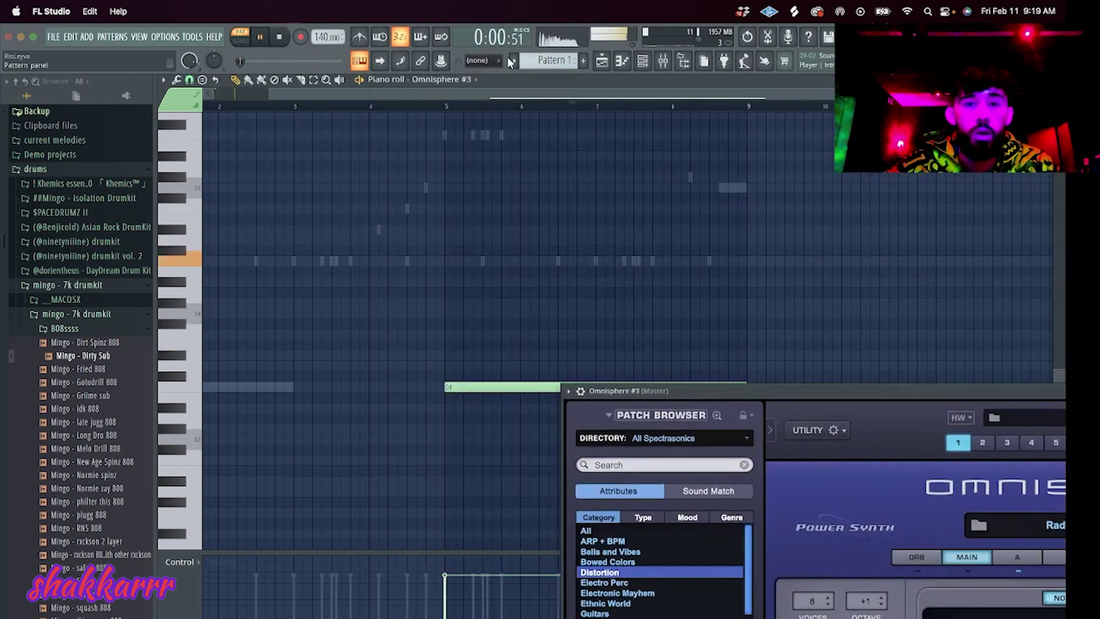
drag(481, 97, 240, 152)
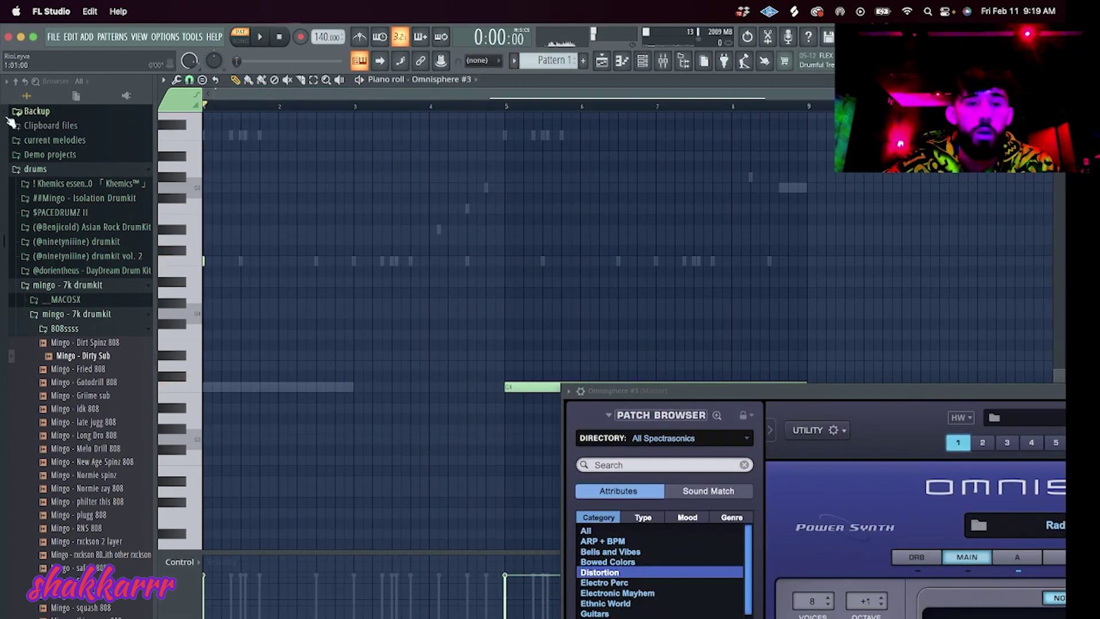
key(ctrl+Up)
key(space)
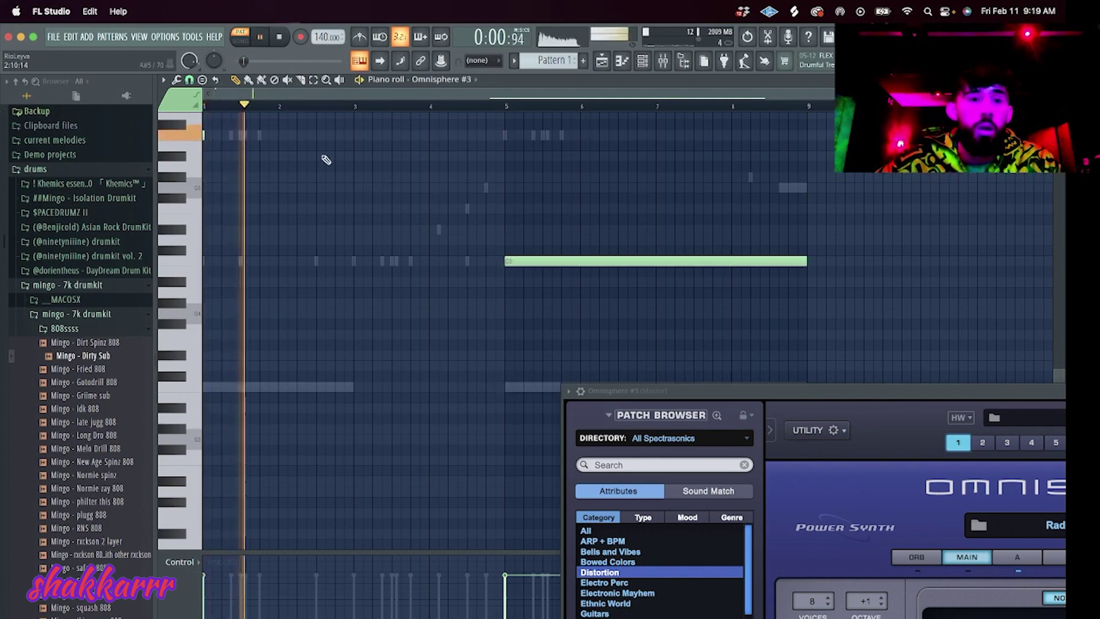
key(ctrl+a)
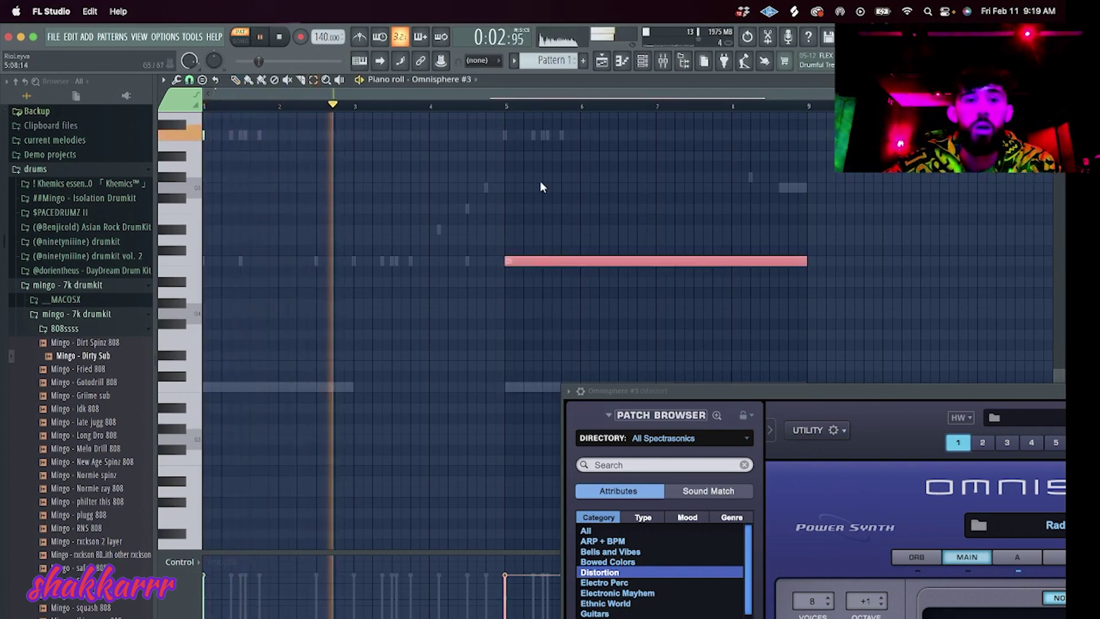
key(Delete)
Set the Omnisphere #3 channel volume to 20% and clone the channel.
key(F6)
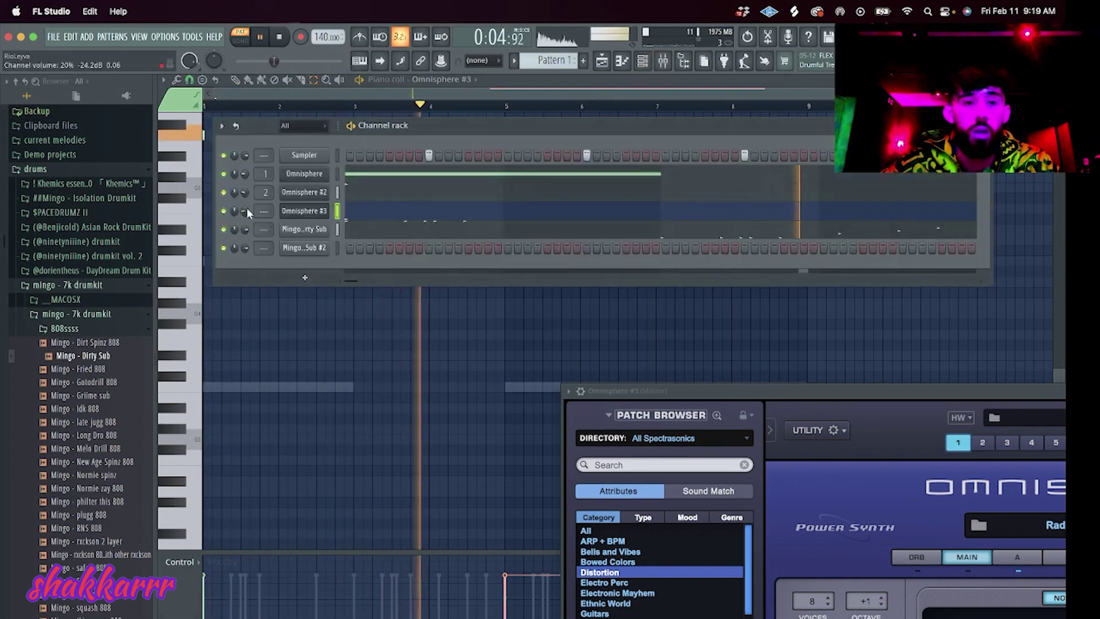
right_click(286, 213)
click(371, 318)
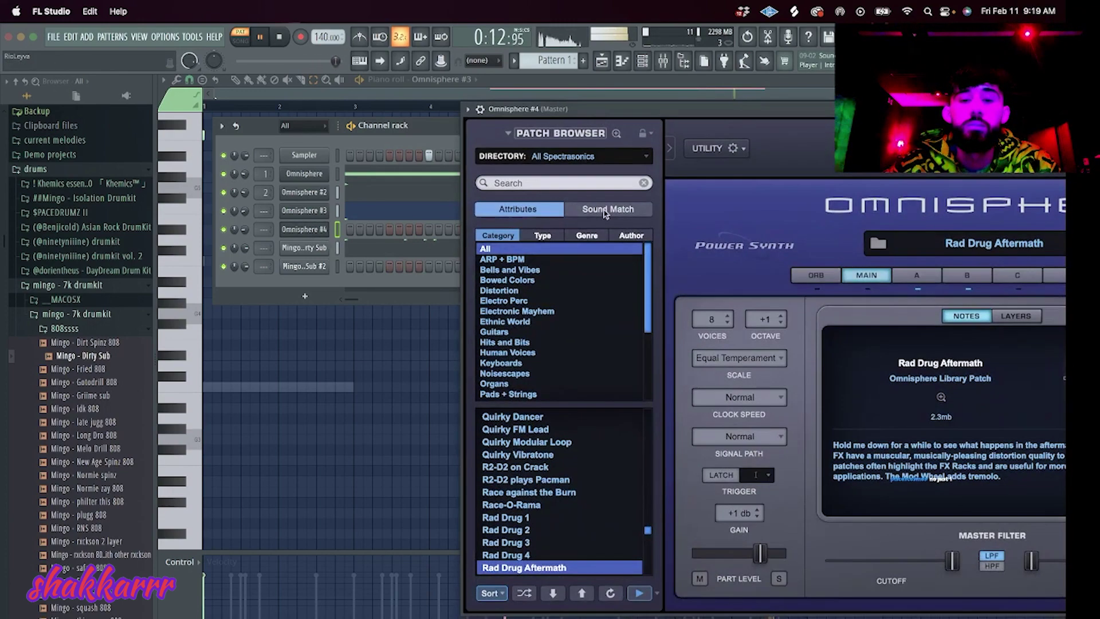
scroll(561, 478, up, 2)
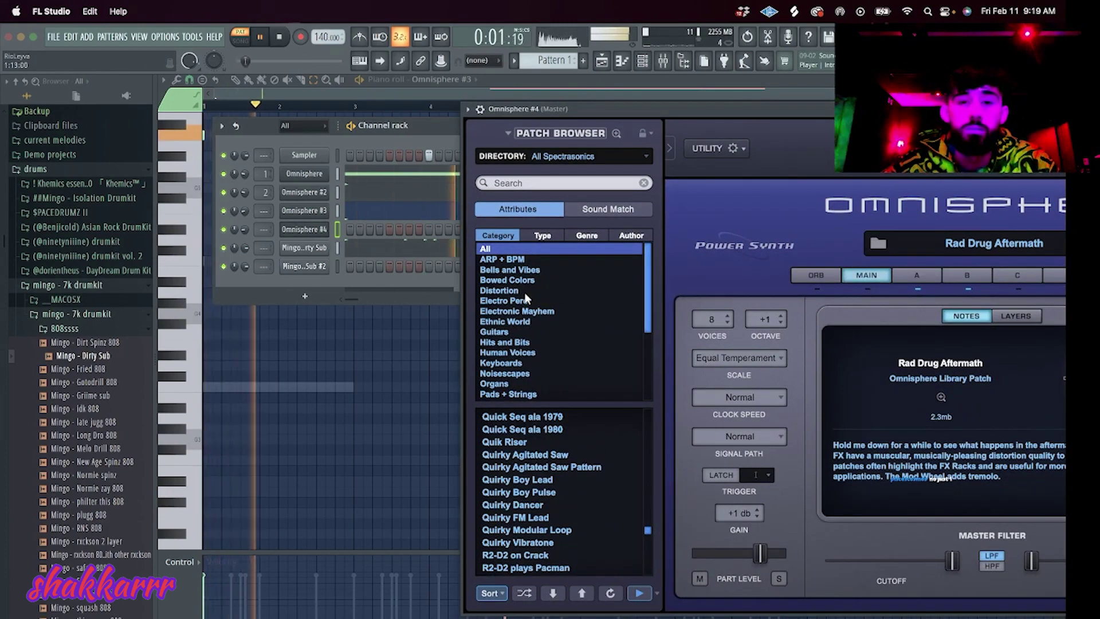
Filter the Omnisphere #4 patches to Distortion and audition NBS2 - Disasters Edge and MS2000 - Panic Button.
click(504, 300)
click(498, 290)
scroll(561, 487, up, 3)
key(space)
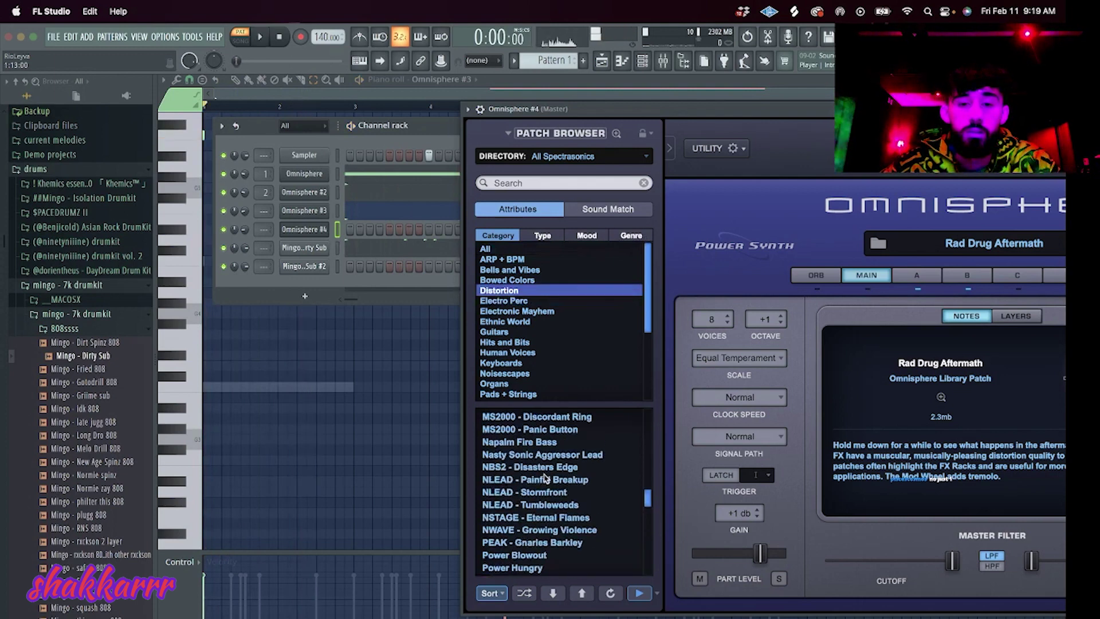
click(569, 480)
click(558, 469)
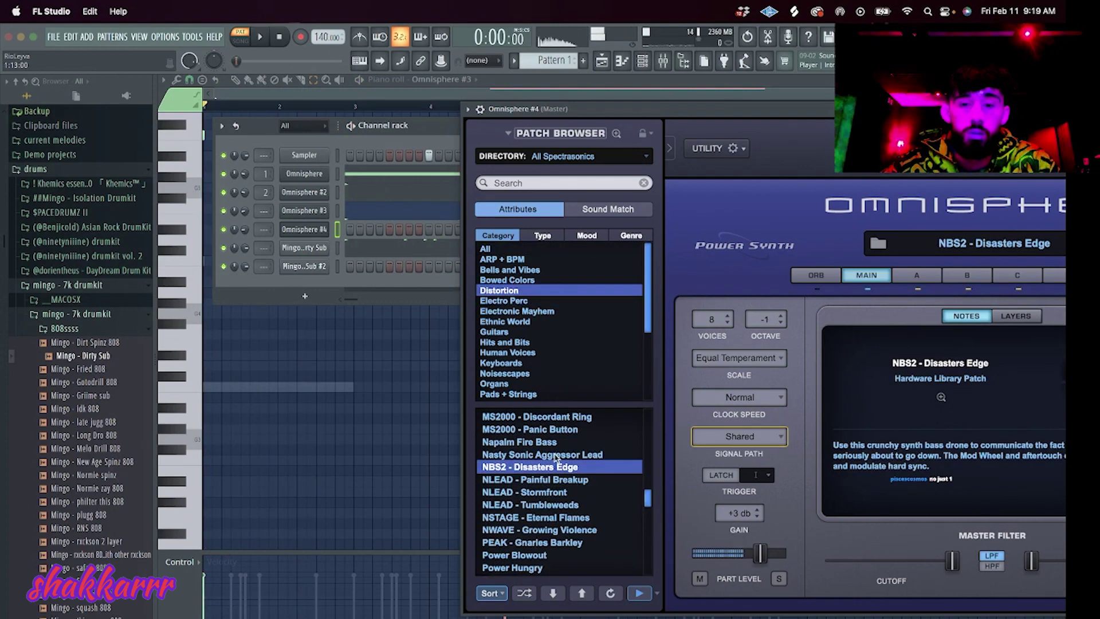
click(556, 454)
scroll(555, 458, up, 3)
click(552, 497)
scroll(560, 496, up, 1)
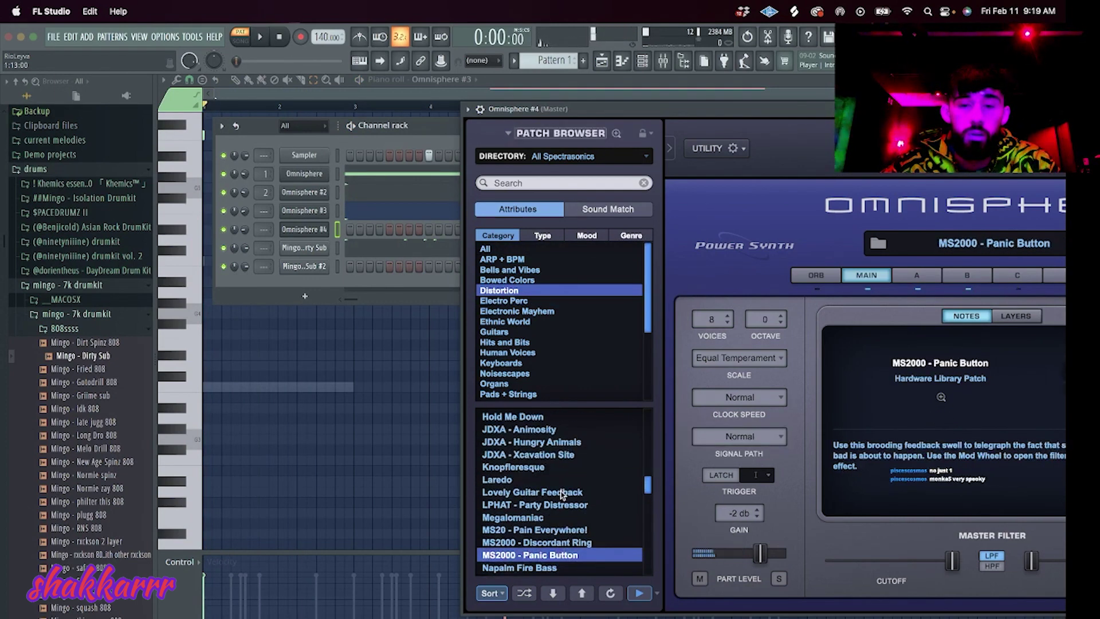
Audition Laredo, JDXA - Xcavation Site and Hard STEAMed MonoPoly, and load Hard STEAMed Moog in Omnisphere #4.
scroll(562, 496, up, 1)
click(562, 492)
click(528, 474)
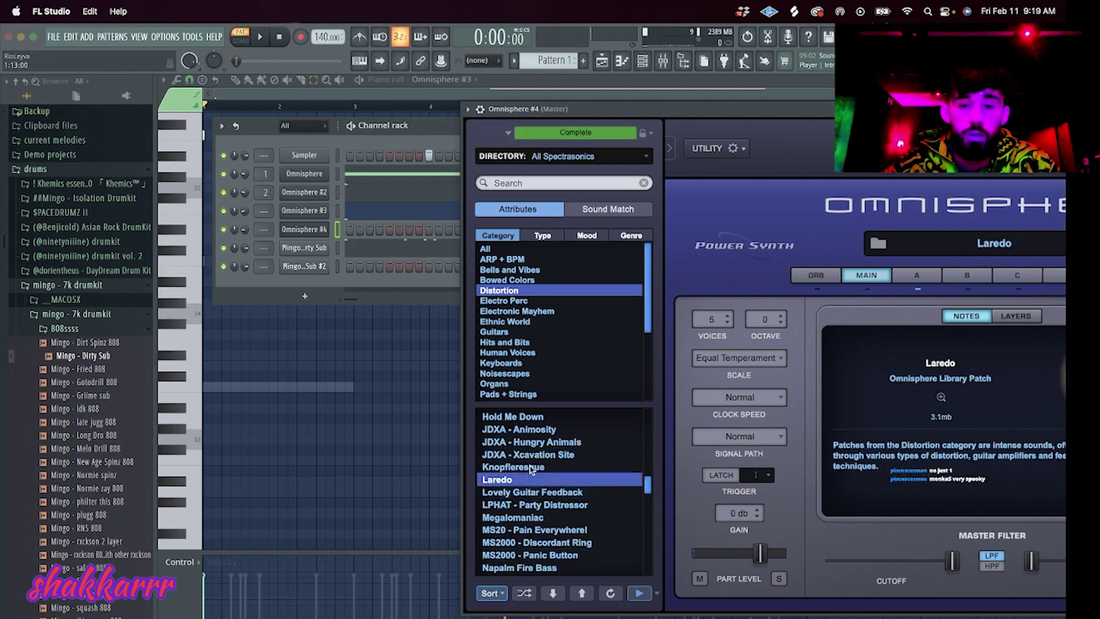
click(531, 467)
click(536, 454)
click(558, 442)
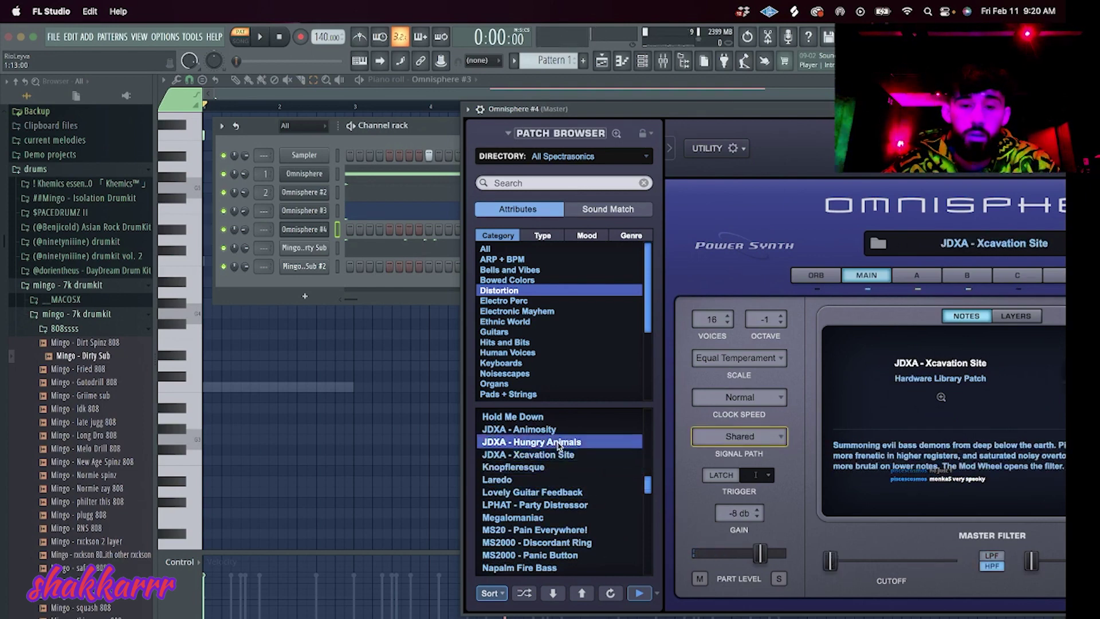
scroll(559, 444, up, 2)
click(558, 442)
scroll(558, 442, up, 1)
click(557, 442)
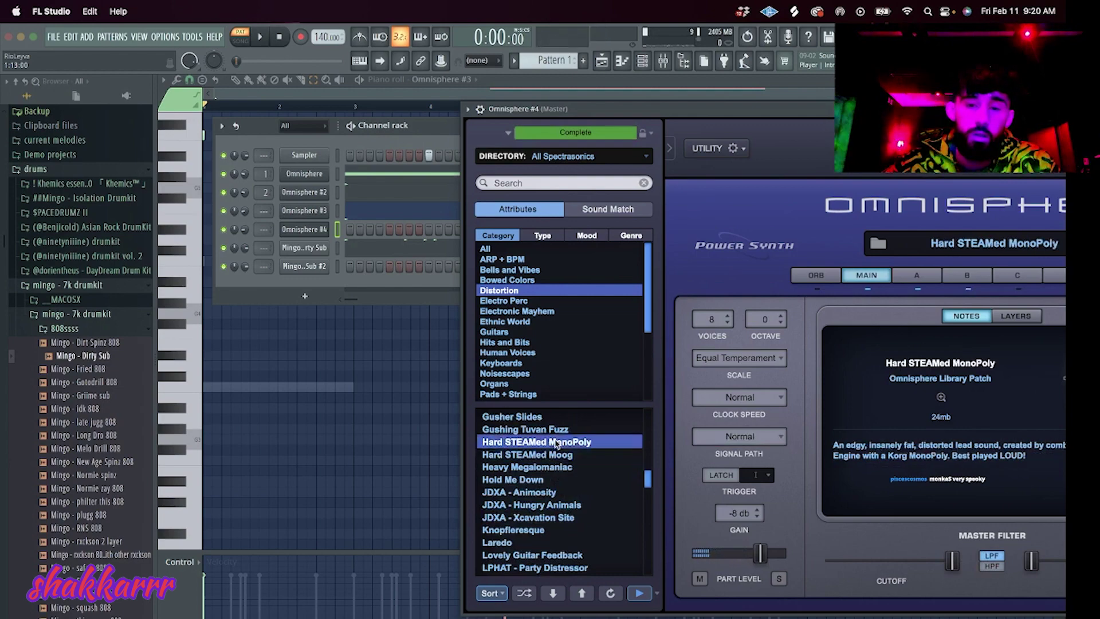
scroll(557, 442, up, 2)
click(532, 529)
Open the Omnisphere #4 piano roll with the plugin window moved aside, and set the note snap to 1/3 beat.
right_click(323, 229)
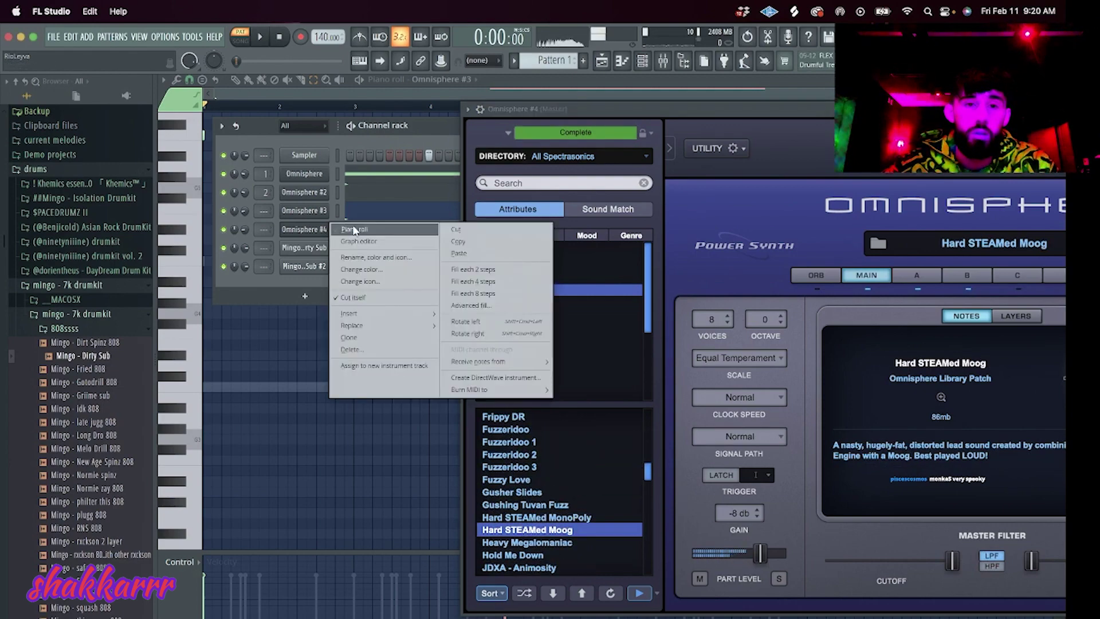
click(353, 229)
drag(521, 105, 686, 393)
click(189, 79)
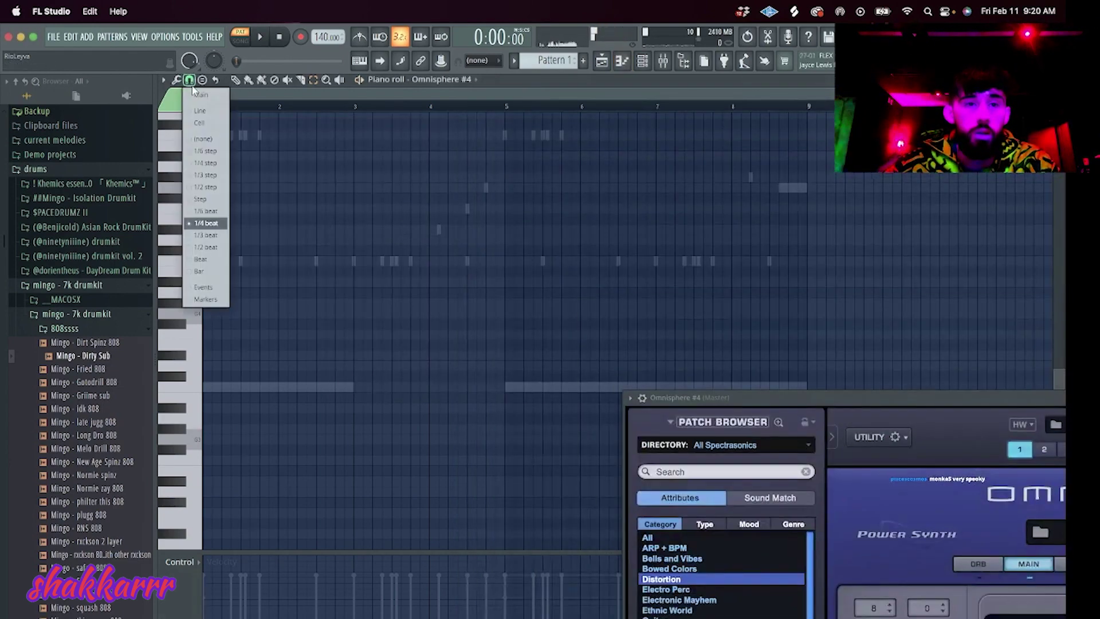
click(205, 236)
Draw a run of short overlapping notes through bar 1, starting on G6, dipping to C6 and rising to G#7.
scroll(207, 244, up, 5)
click(187, 284)
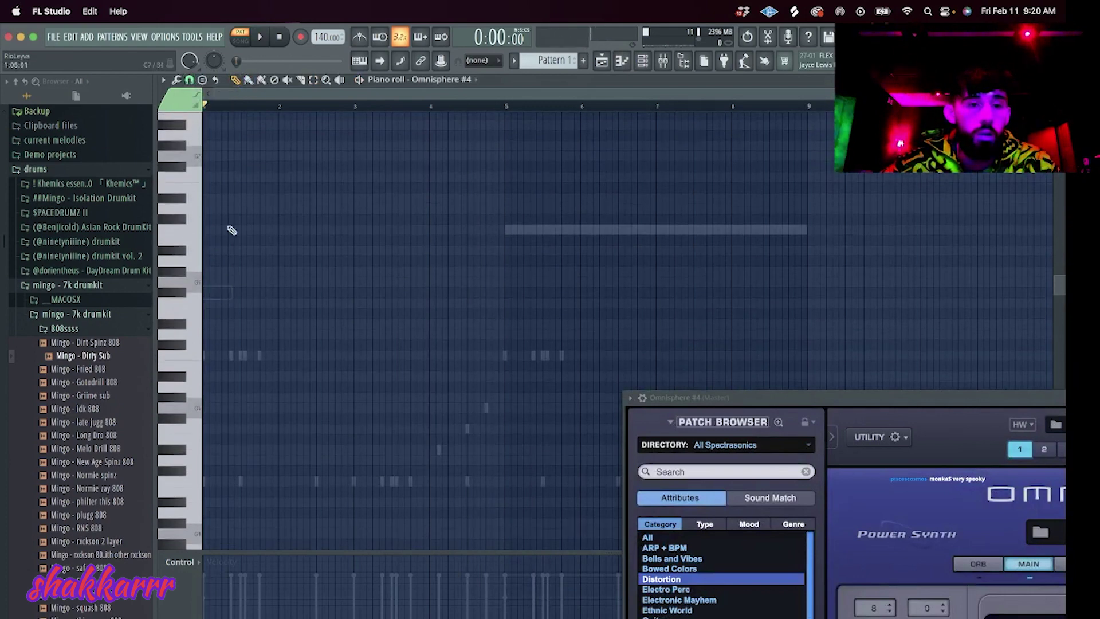
drag(217, 292, 191, 271)
drag(211, 358, 212, 358)
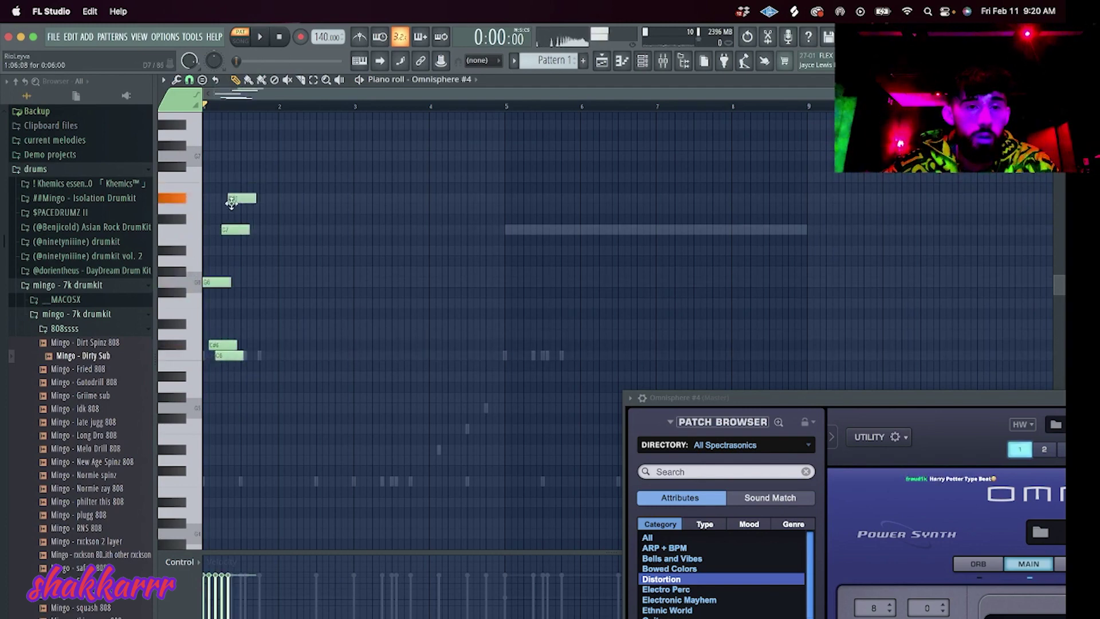
drag(236, 211, 231, 211)
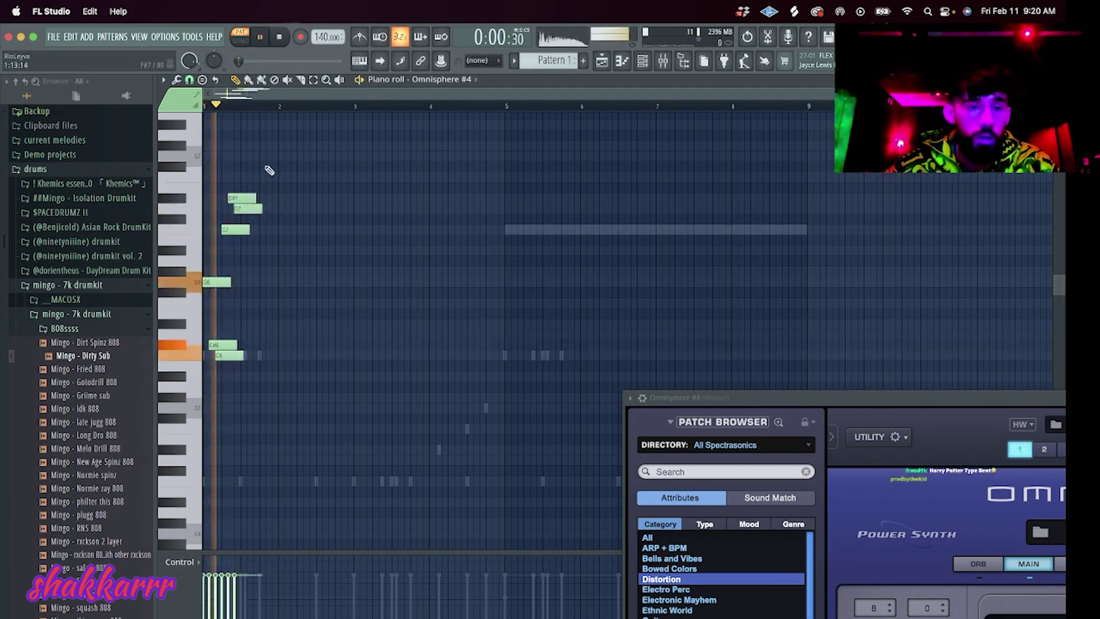
click(244, 146)
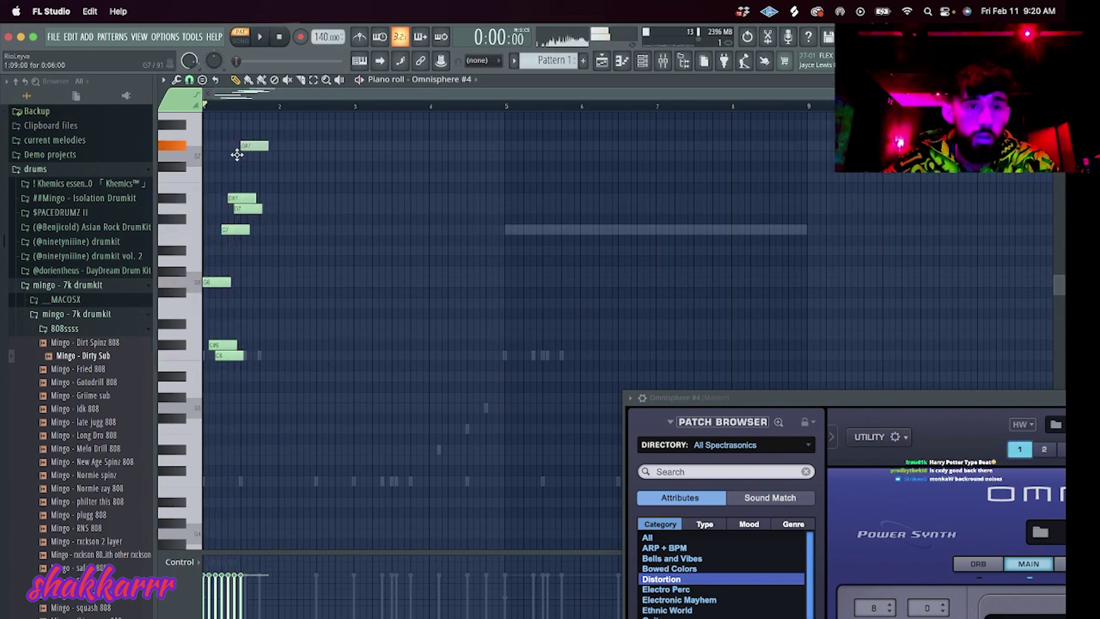
mouse_move(253, 202)
mouse_down()
mouse_move(268, 176)
mouse_move(262, 202)
mouse_up()
click(273, 210)
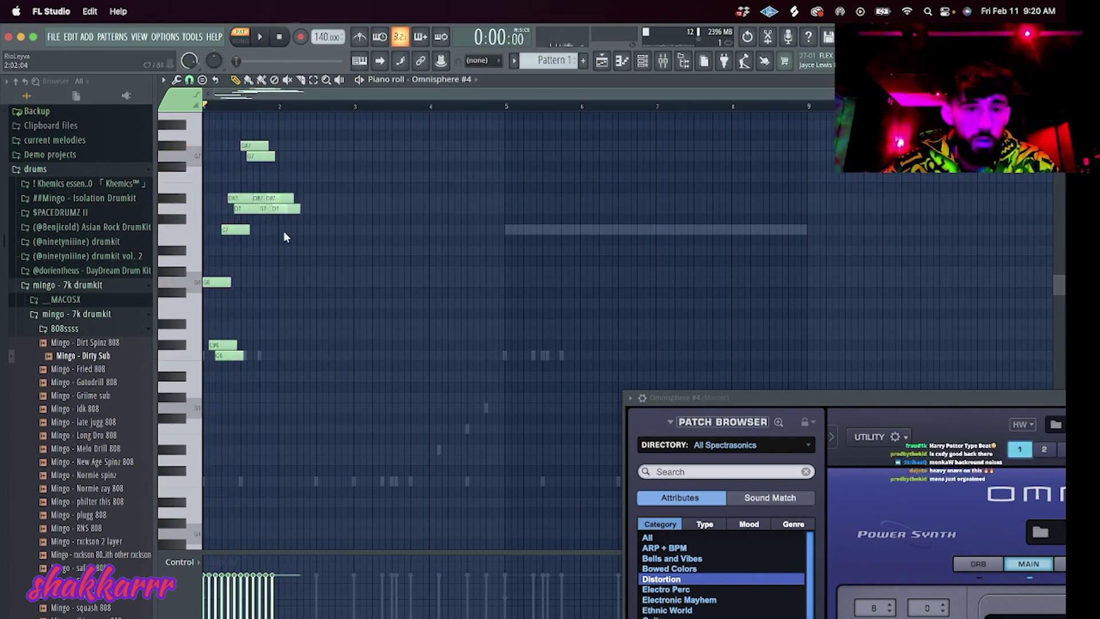
Continue the run from bar 2, descending from C7 to G5 in bar 3 and climbing to G#6 at bar 4.
click(297, 228)
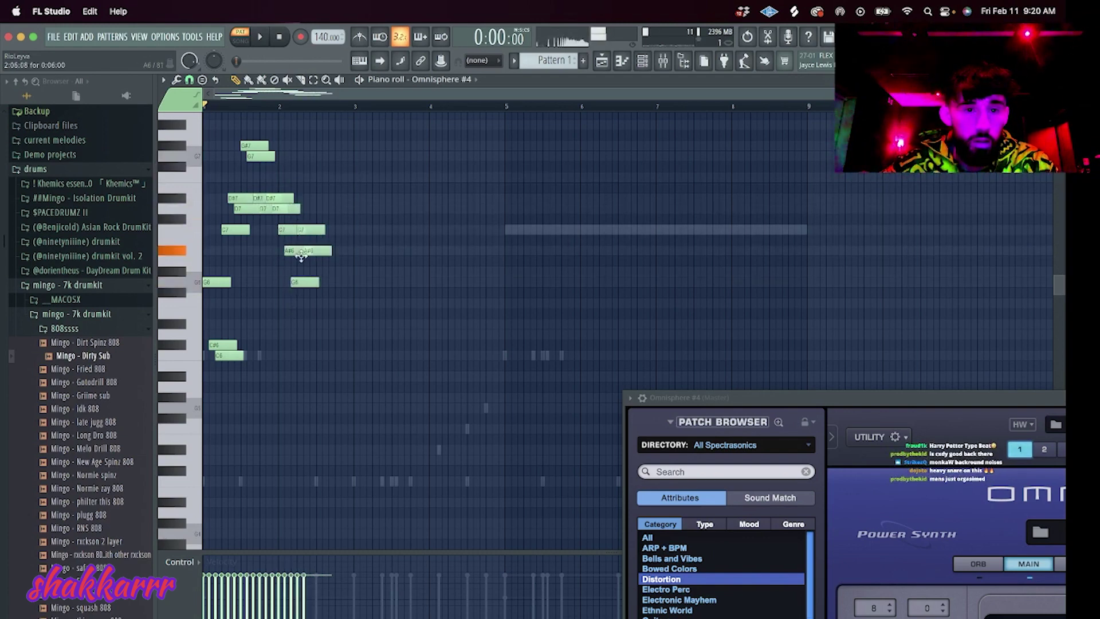
click(318, 272)
click(326, 283)
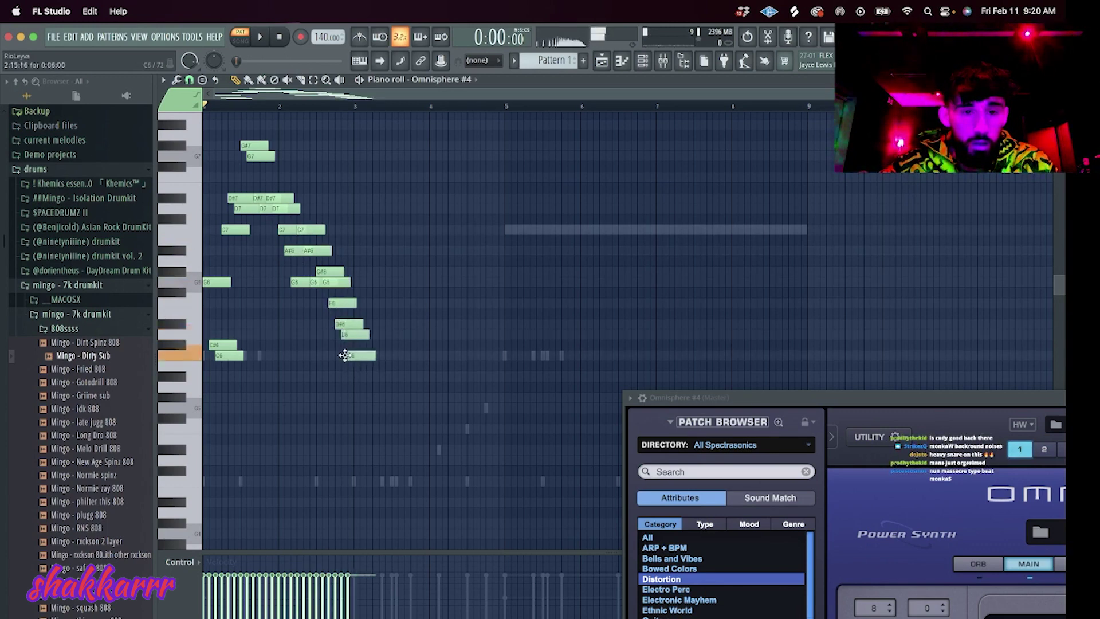
click(353, 418)
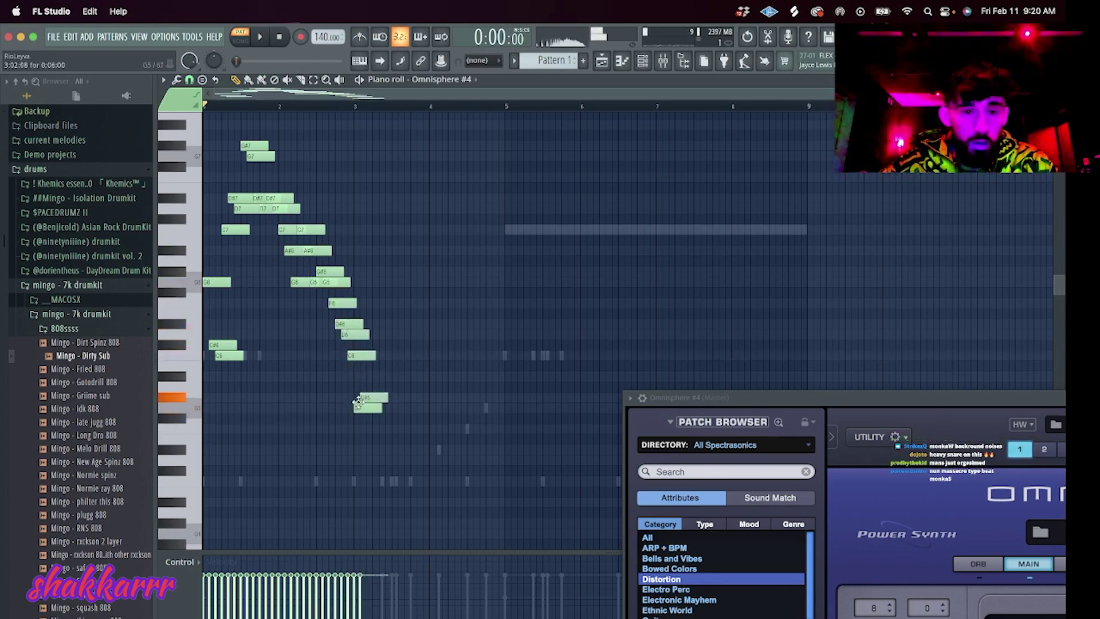
drag(378, 397, 396, 409)
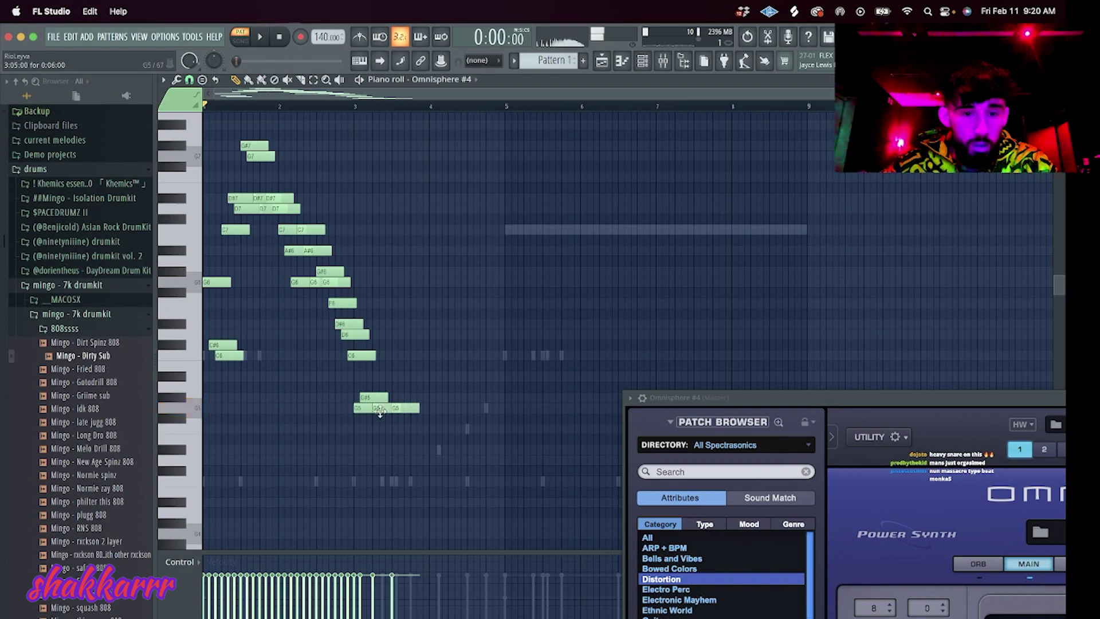
drag(383, 396, 391, 357)
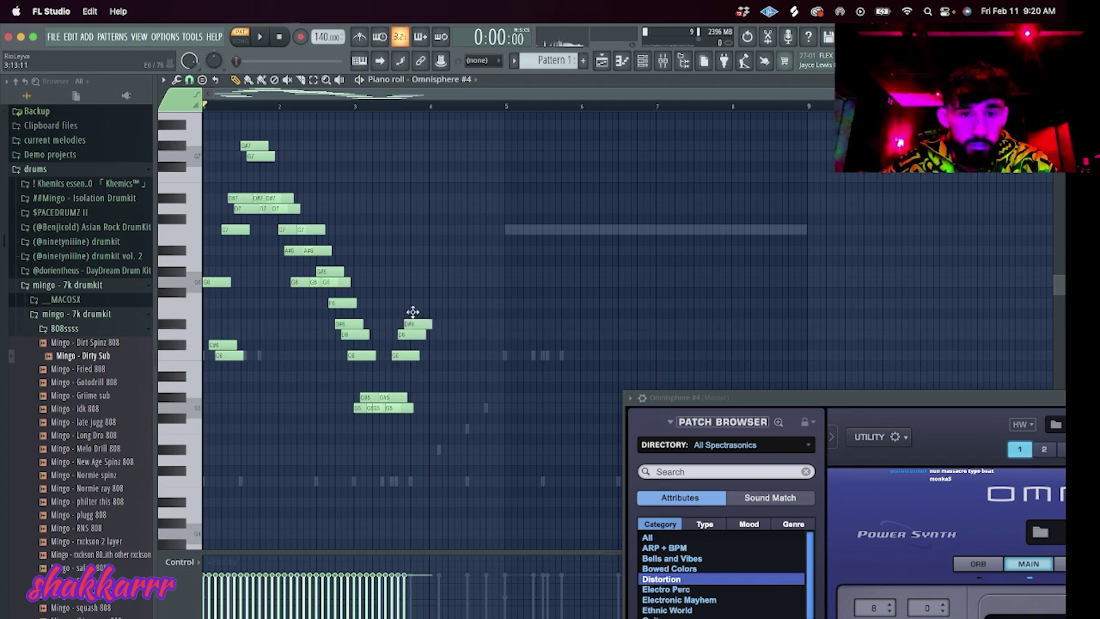
drag(411, 321, 417, 314)
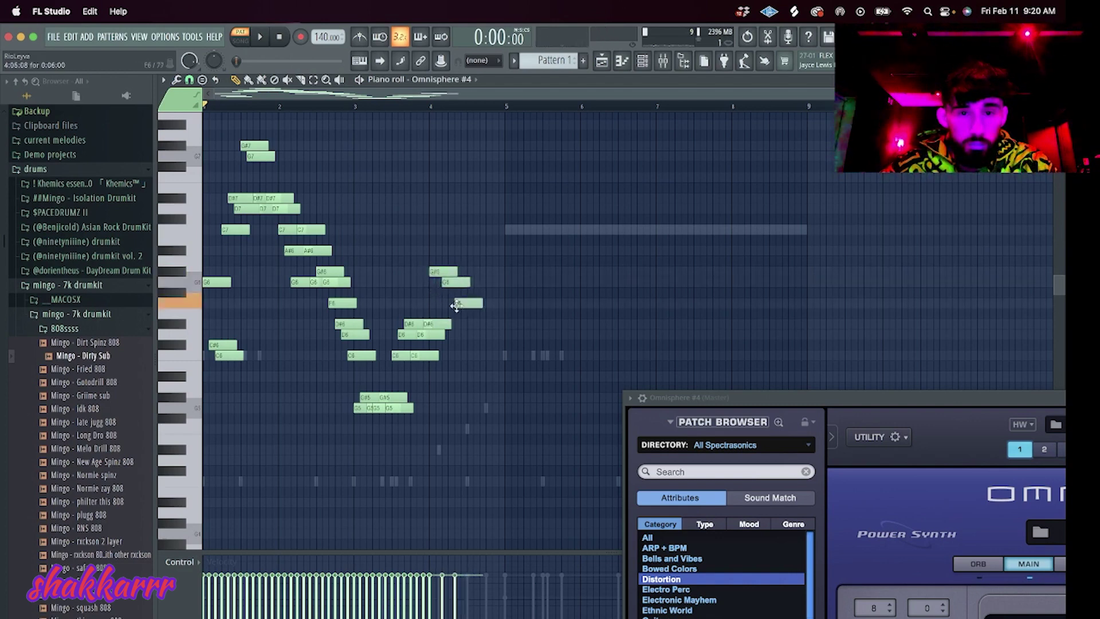
Add alternating high G7, G#7 and A#7 notes at the end of bar 4 and play the melody back.
click(484, 125)
click(490, 156)
click(500, 146)
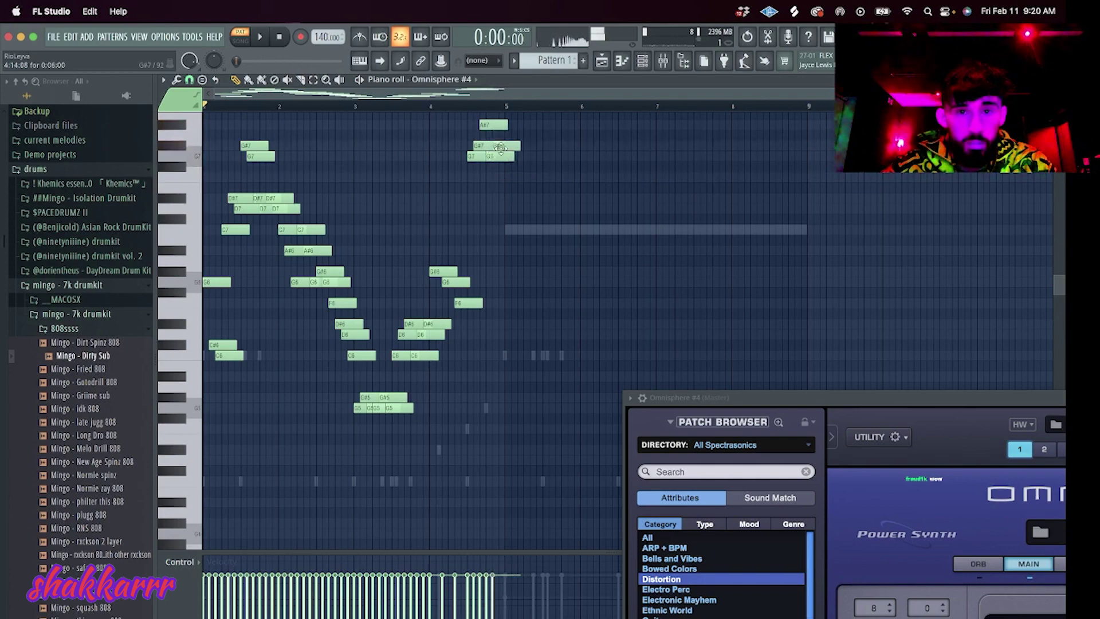
click(499, 125)
click(512, 156)
key(space)
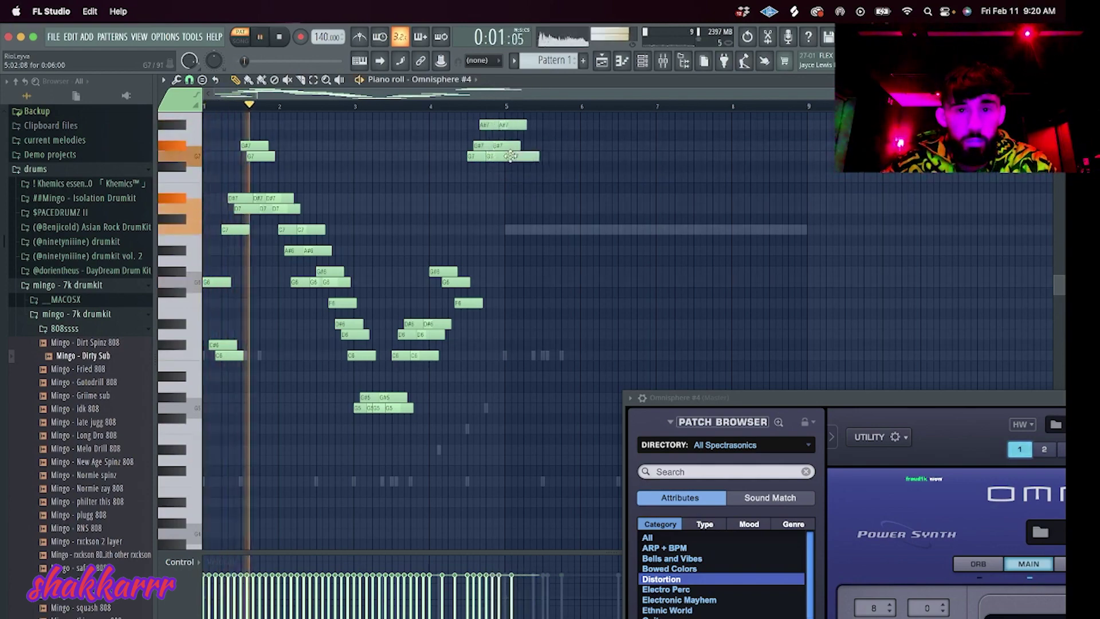
scroll(531, 173, up, 3)
key(space)
Extend the melody over bars 5 and 6, peaking at G8 and stepping down through D#8, A#7 and D#7 to G6.
drag(518, 265, 517, 161)
scroll(515, 207, up, 4)
click(513, 281)
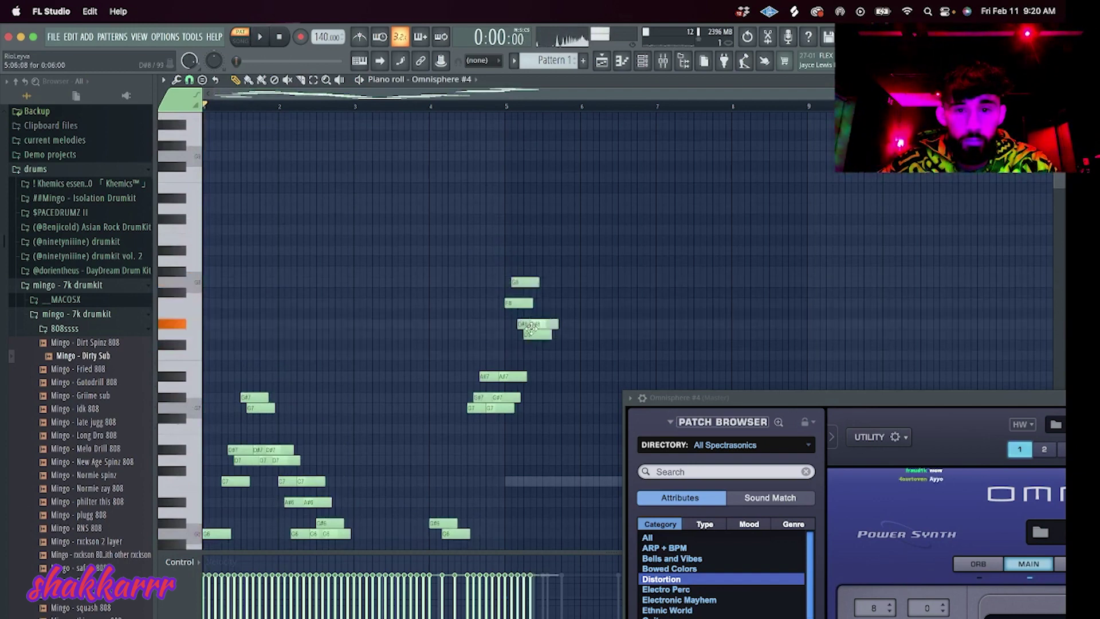
drag(536, 331, 538, 334)
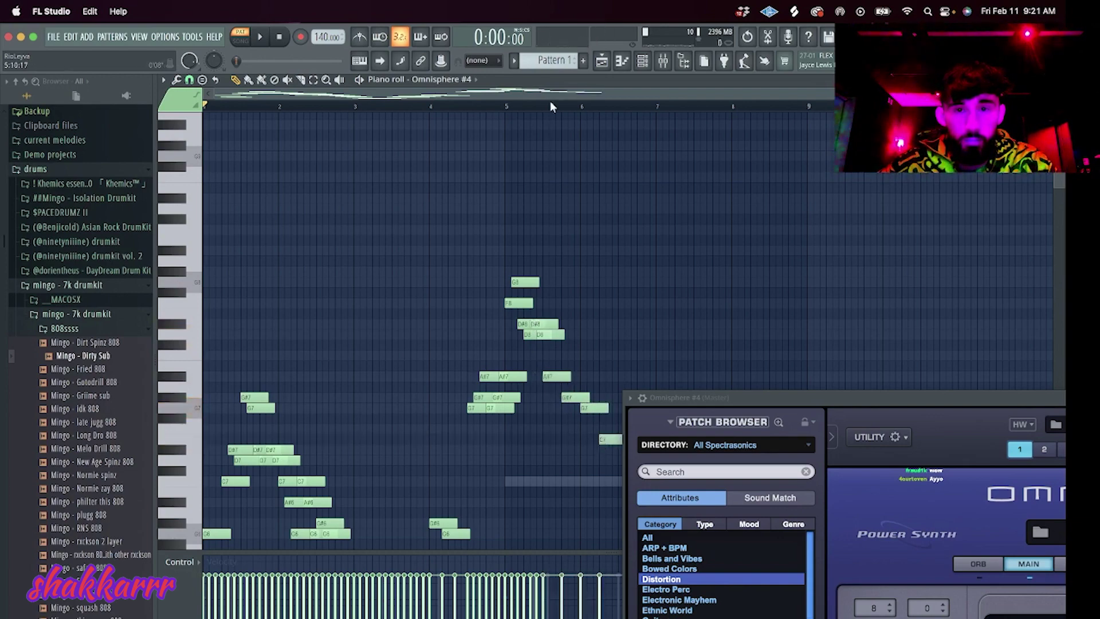
scroll(636, 184, right, 2)
scroll(636, 184, down, 2)
drag(560, 373, 556, 409)
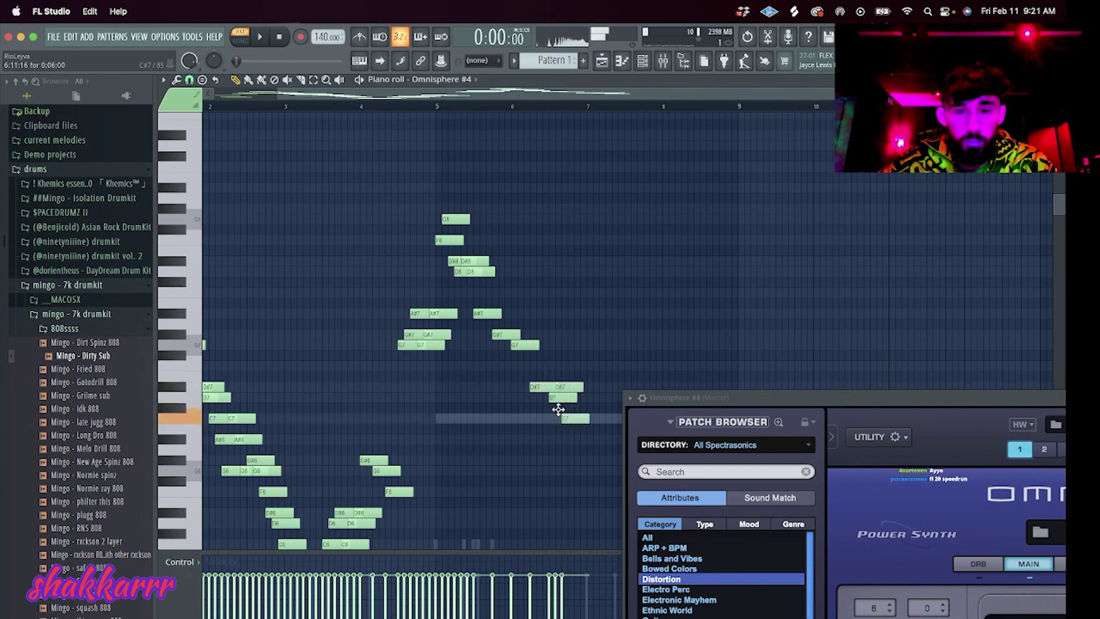
drag(569, 463, 571, 473)
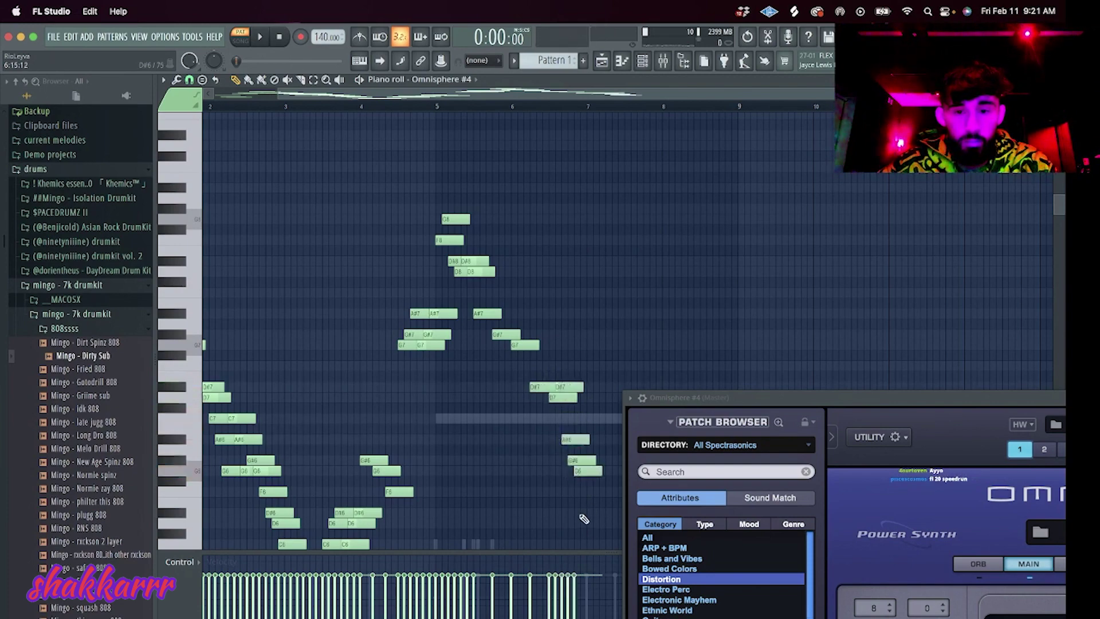
Draw the bars 7–8 phrase, dropping from D#9 and D9 through G8 and D8 to G7.
scroll(580, 512, down, 4)
scroll(596, 179, up, 6)
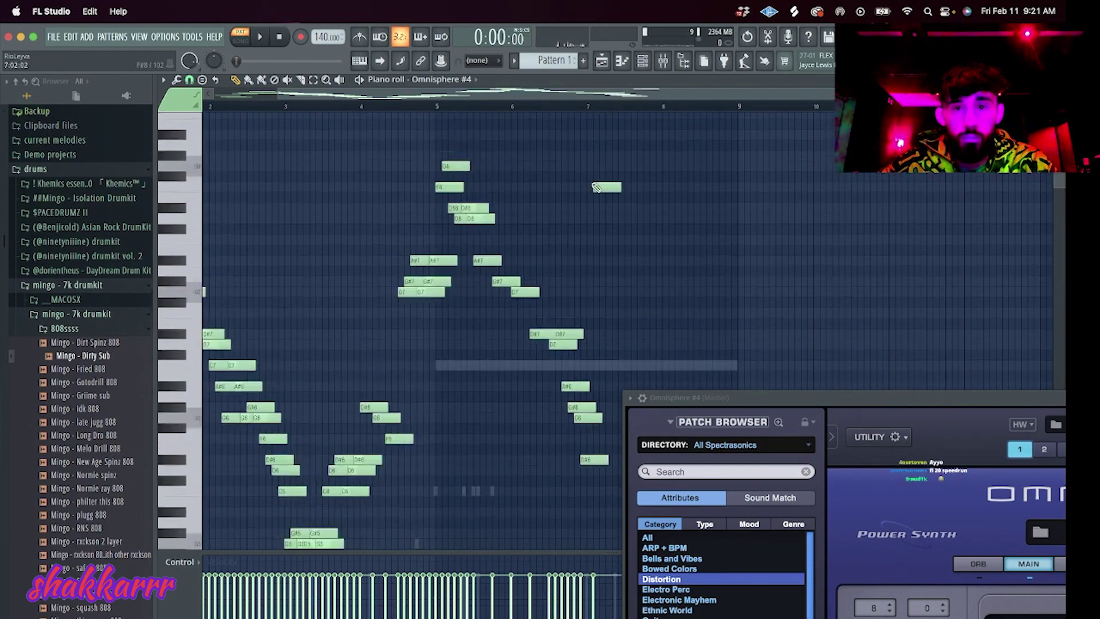
click(592, 200)
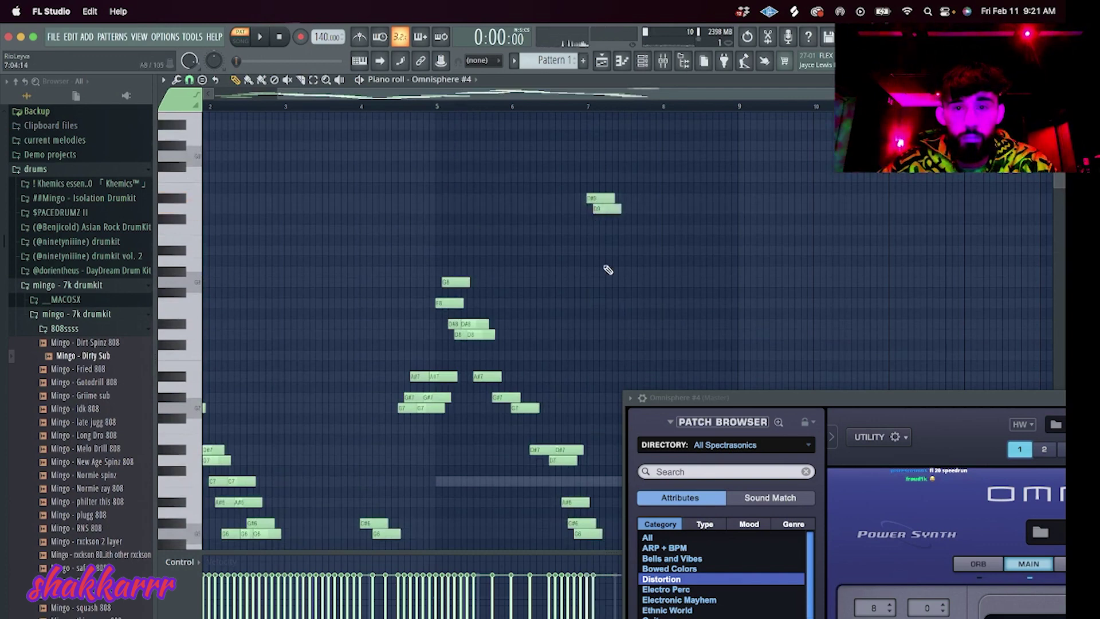
drag(601, 229, 616, 284)
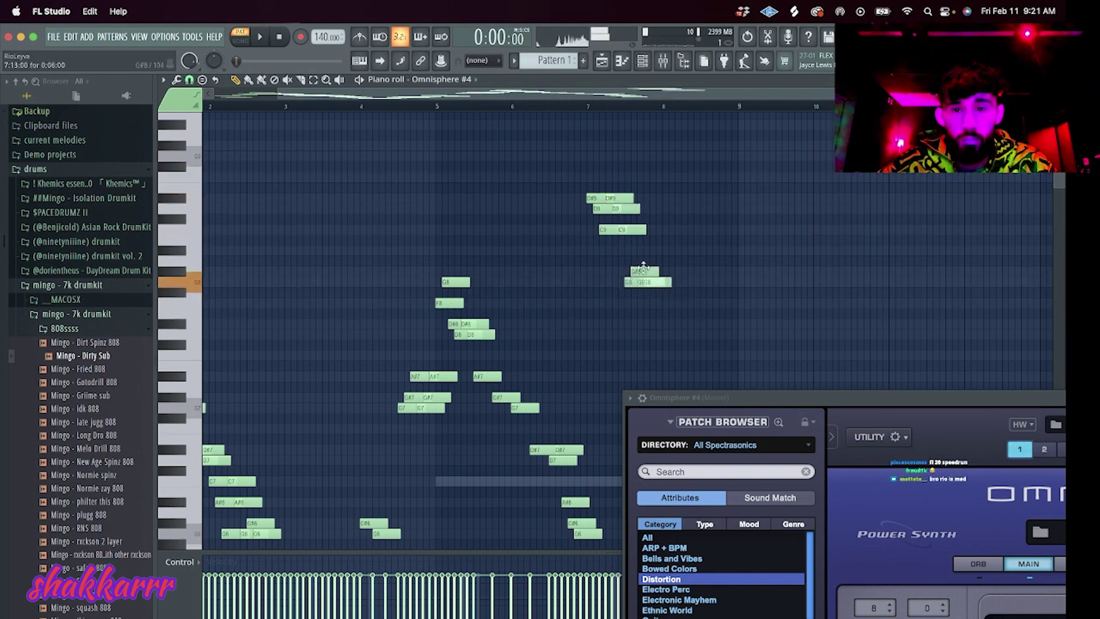
drag(643, 267, 651, 275)
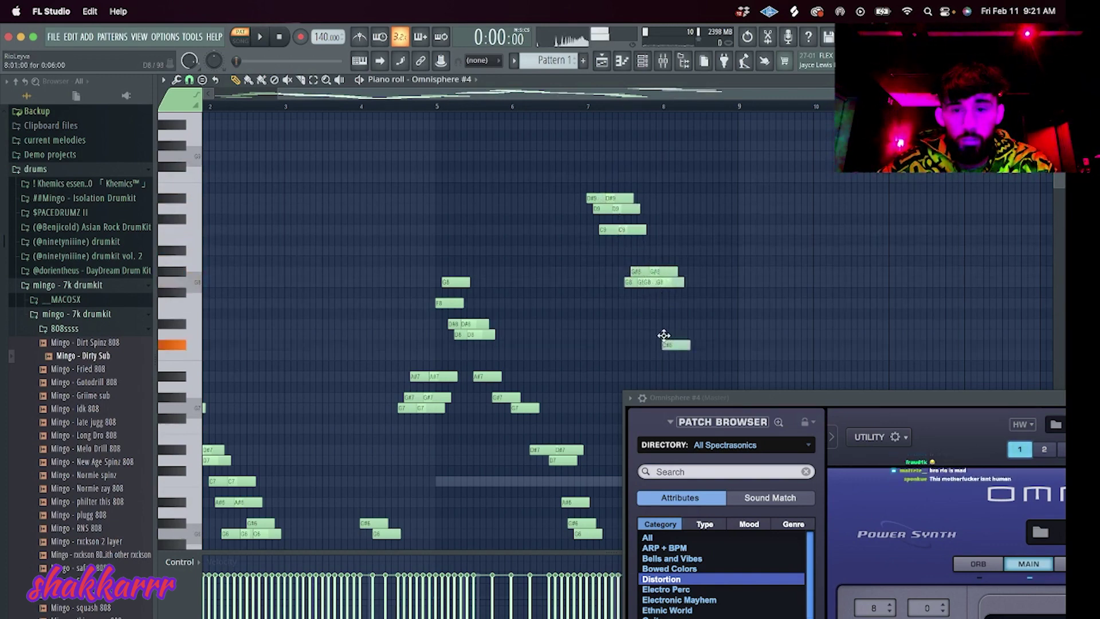
scroll(704, 327, down, 3)
drag(679, 327, 698, 323)
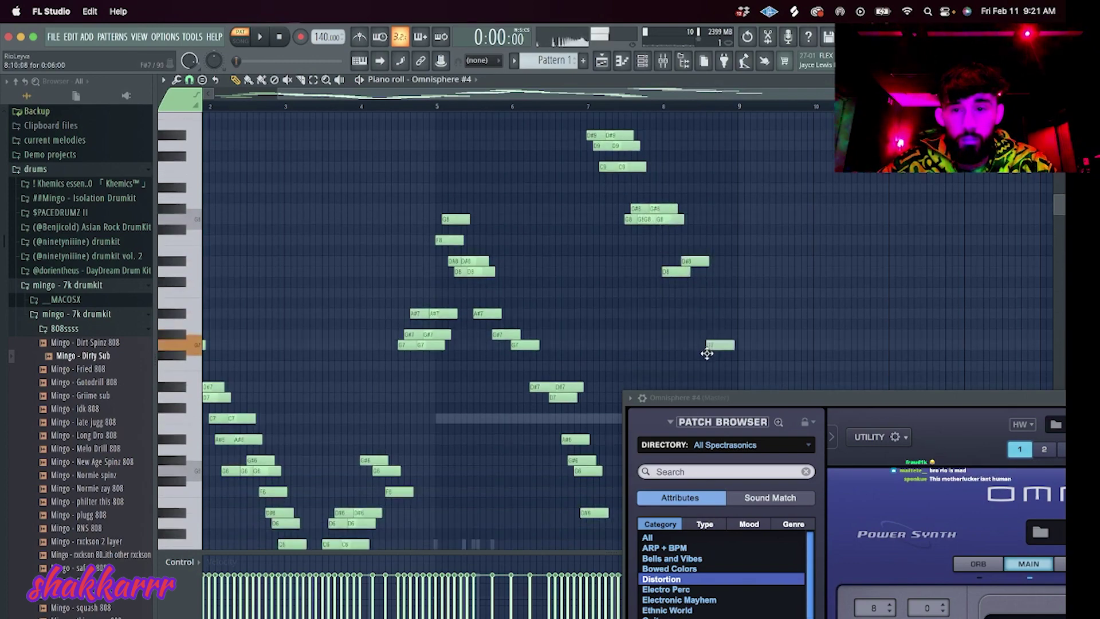
mouse_move(718, 327)
mouse_down()
mouse_move(719, 344)
mouse_move(720, 282)
mouse_up()
Finish bar 8 with descending C7, G#6 and G6 notes, and trim them where they overhang bar 9 during playback.
scroll(718, 344, down, 3)
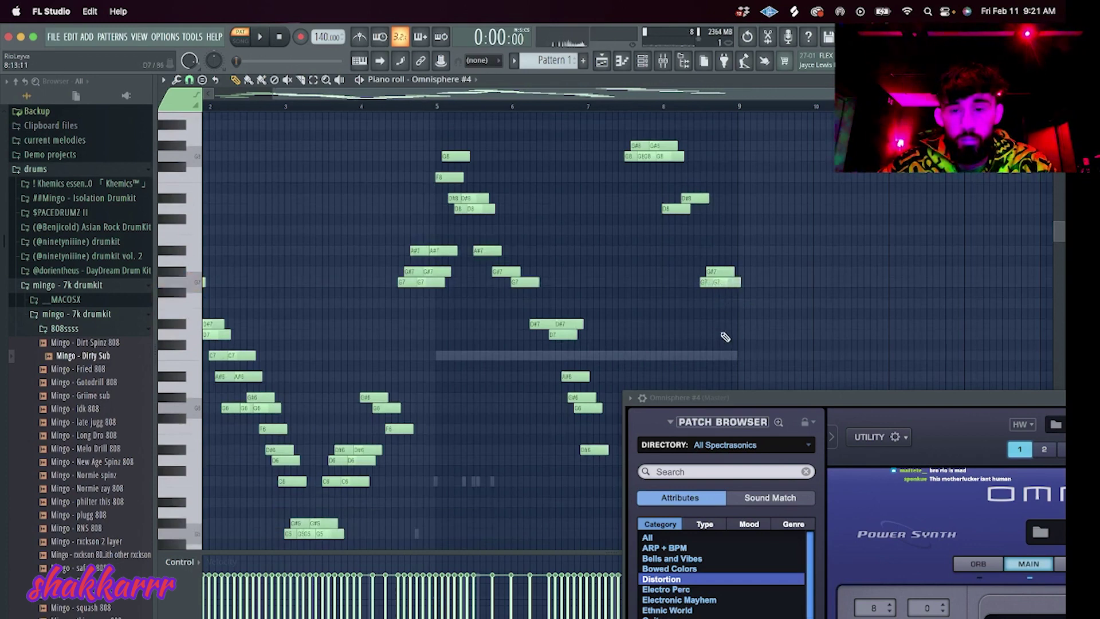
scroll(725, 344, down, 3)
drag(716, 354, 748, 344)
key(space)
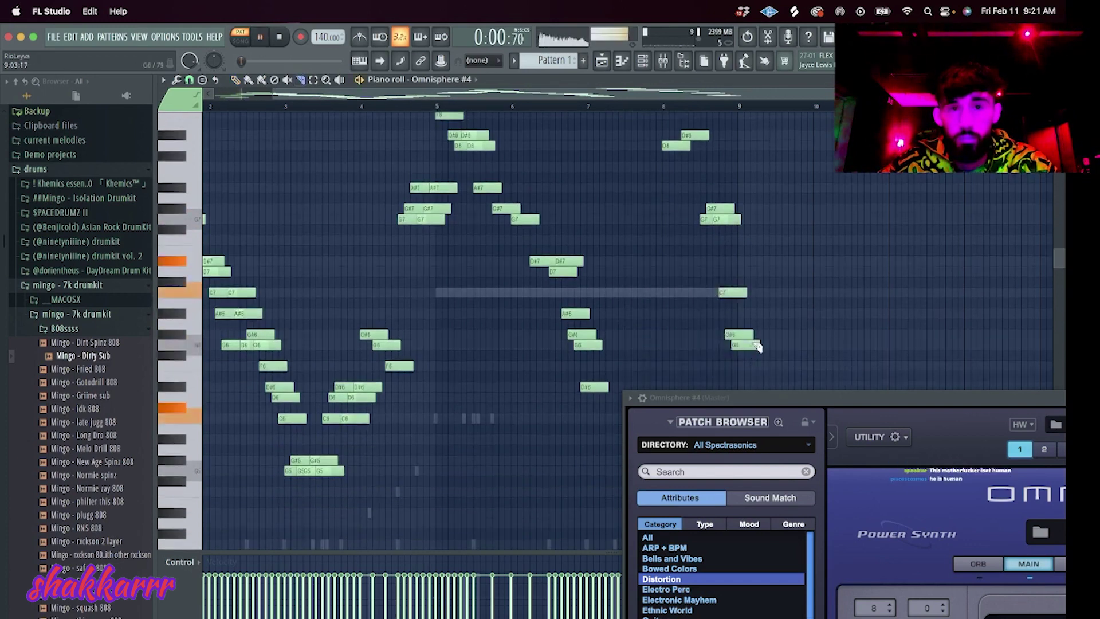
drag(739, 287, 756, 363)
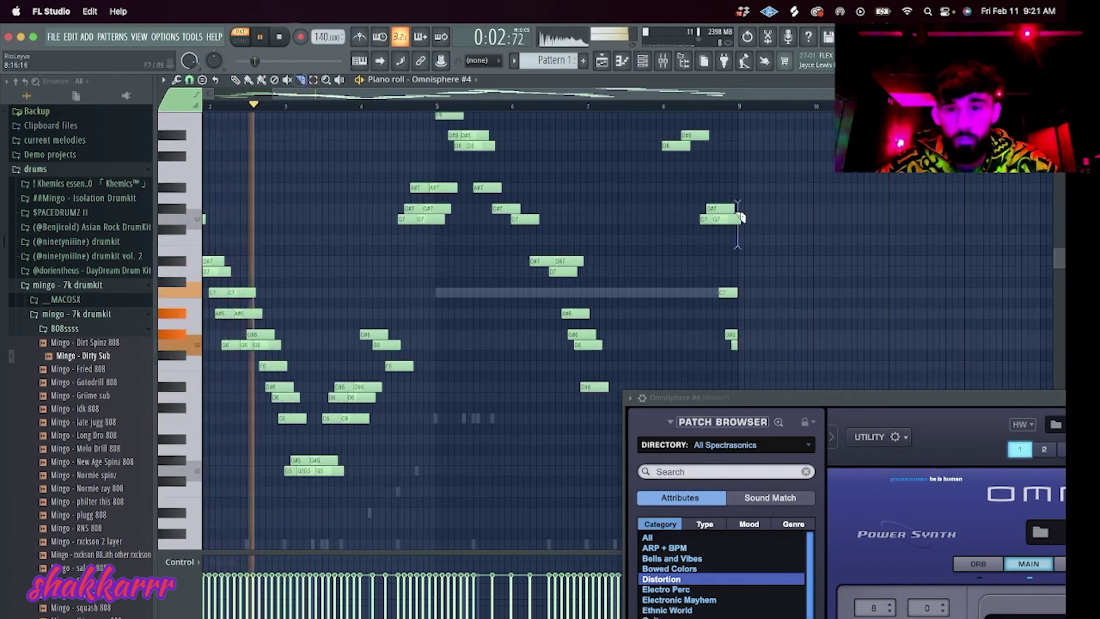
Route the Omnisphere #4 channel to mixer track 11.
key(F6)
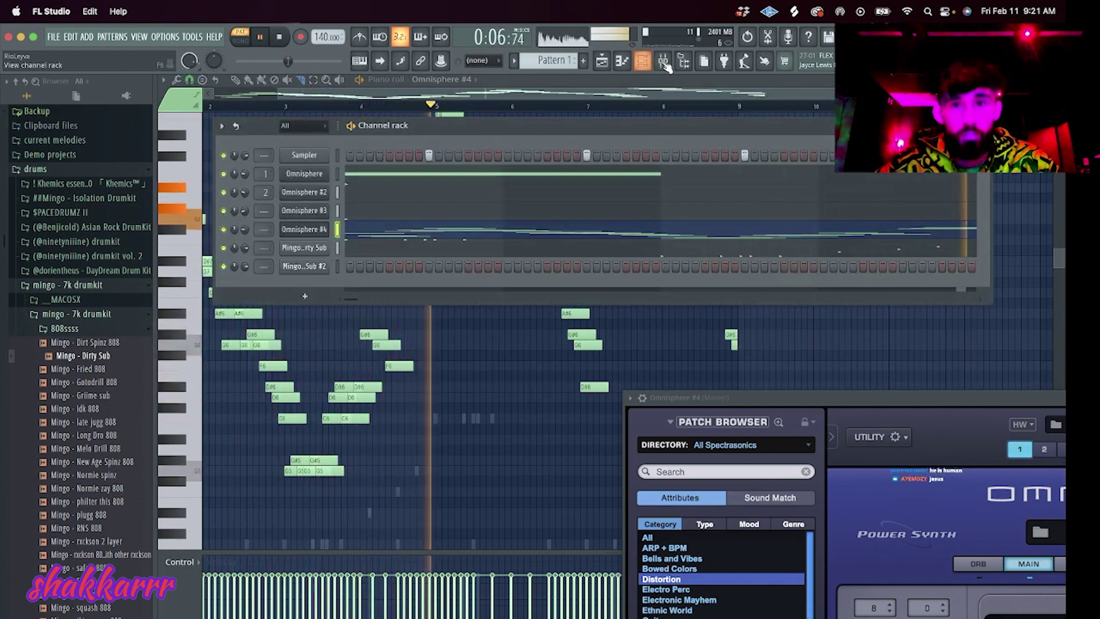
key(F9)
key(ctrl+l)
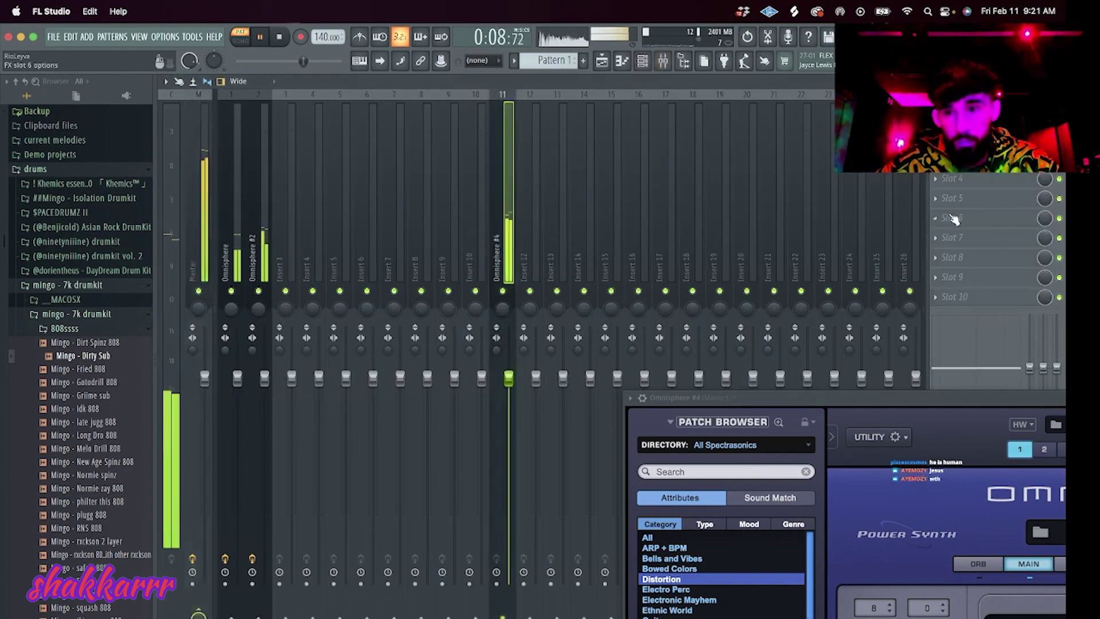
Insert Doubler4 Stereo on the Omnisphere #4 mixer track and lower the track's volume to about 88% (-2.8 dB).
click(951, 219)
click(808, 48)
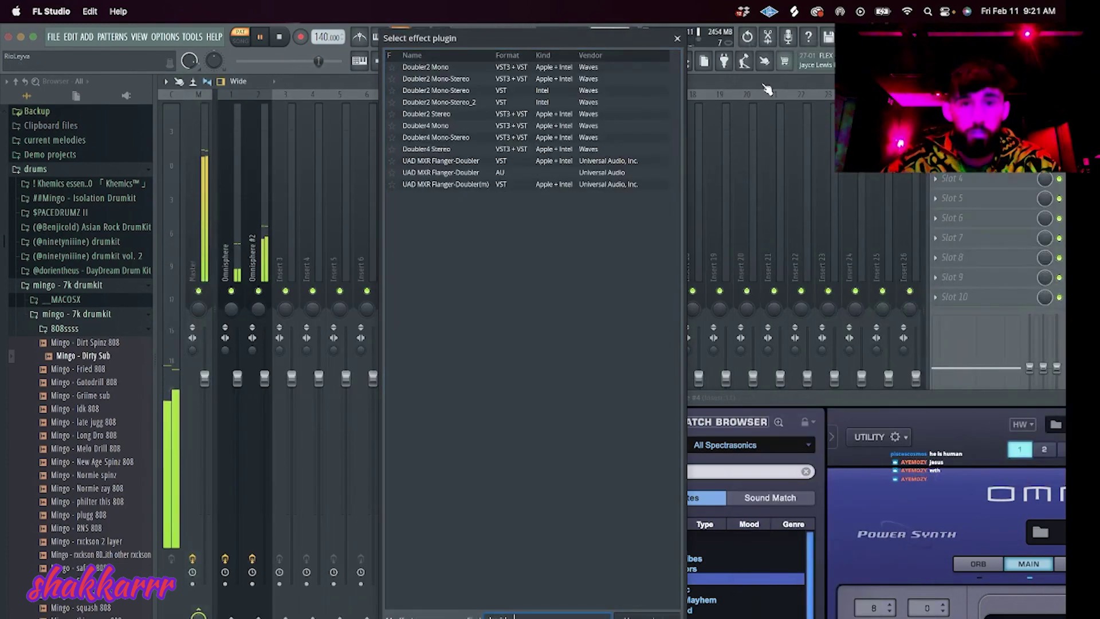
double_click(458, 150)
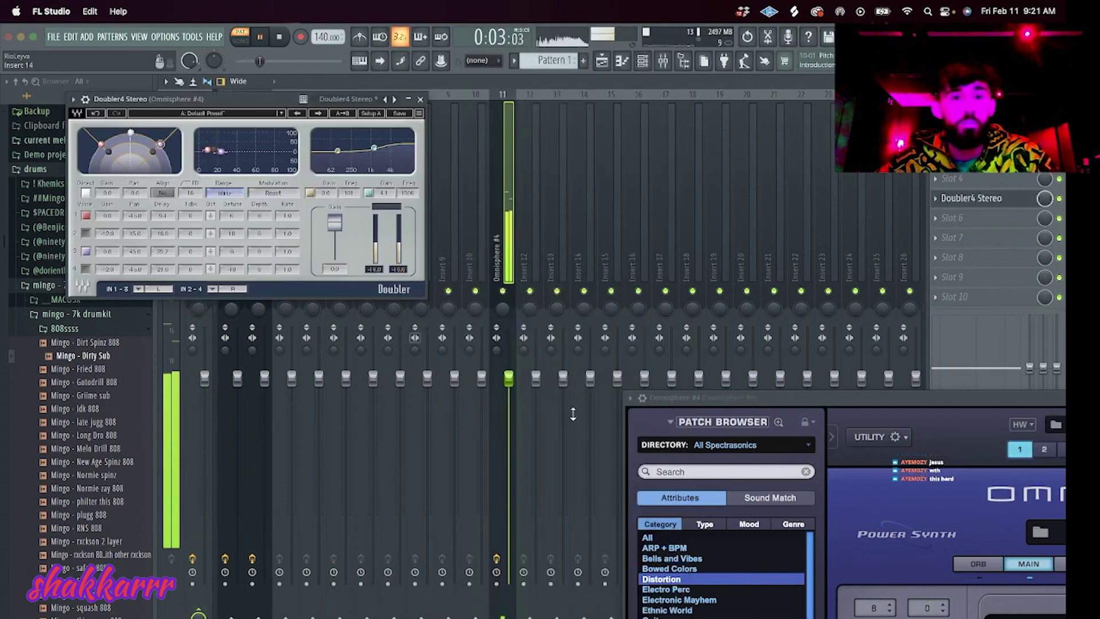
drag(508, 378, 502, 396)
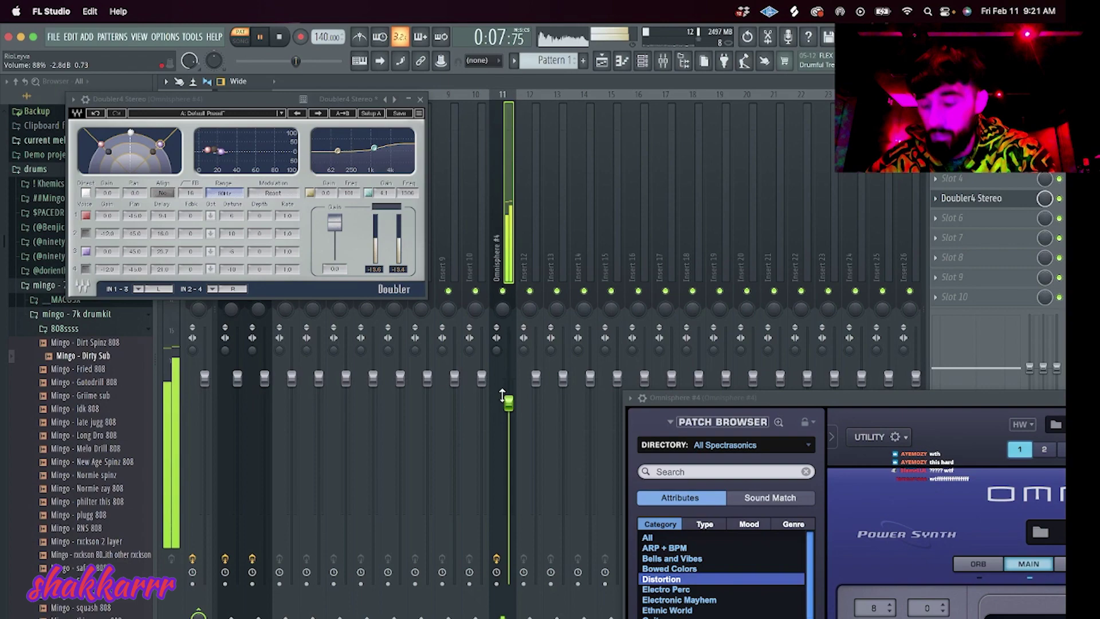
key(Escape)
Add the Mingo - Prv Snr sample as a channel and sequence hits on steps 5–7 of bars 2 and 4.
key(F6)
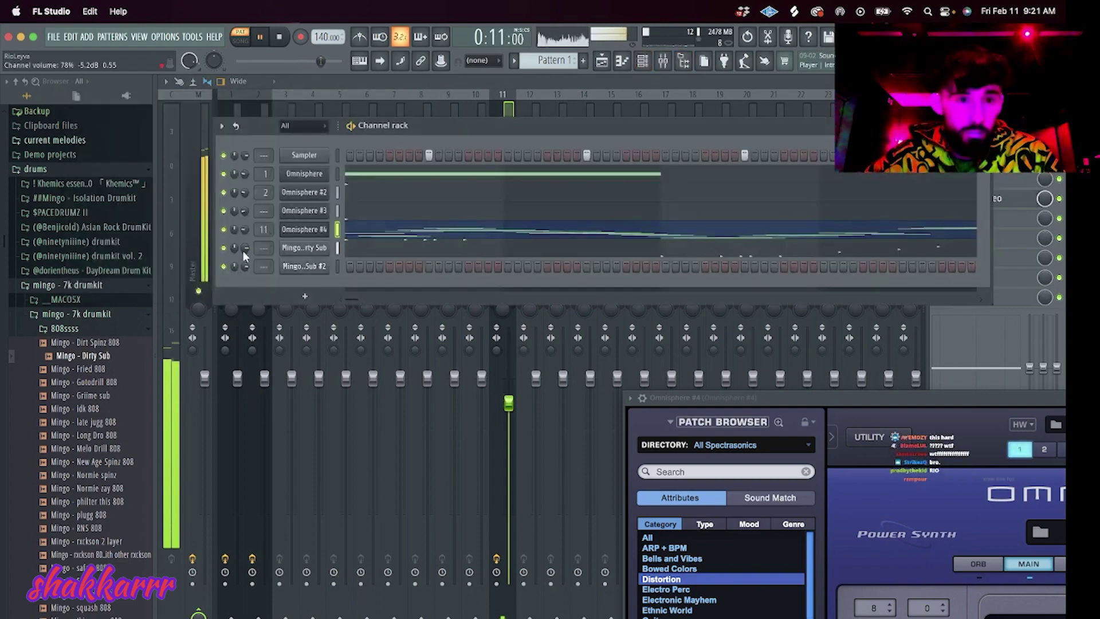
scroll(54, 351, down, 5)
click(69, 337)
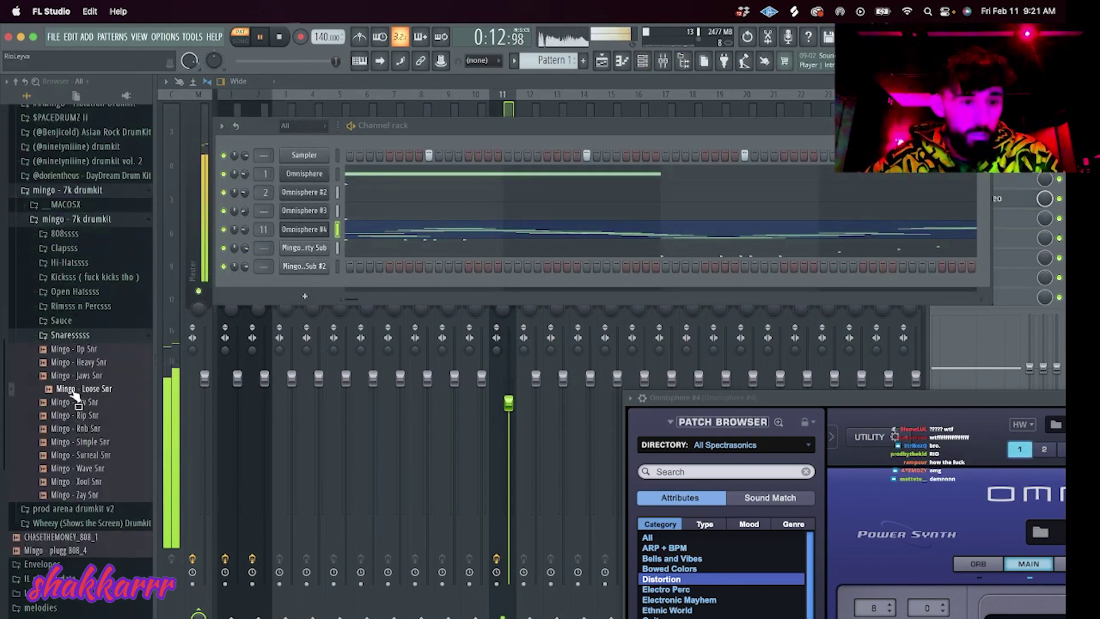
drag(79, 403, 367, 285)
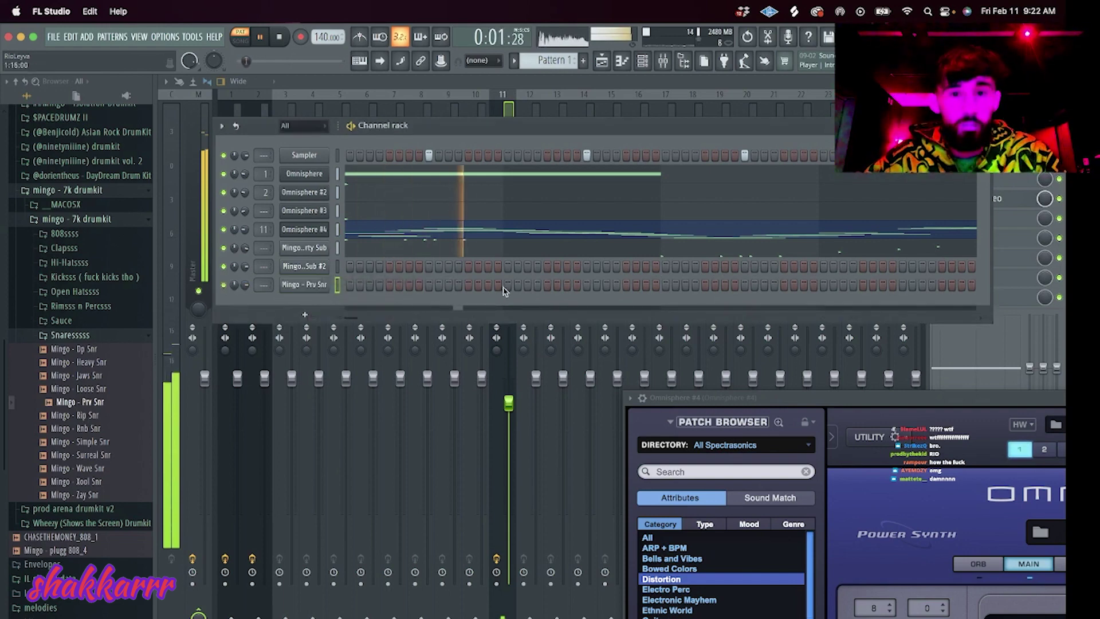
drag(547, 286, 564, 285)
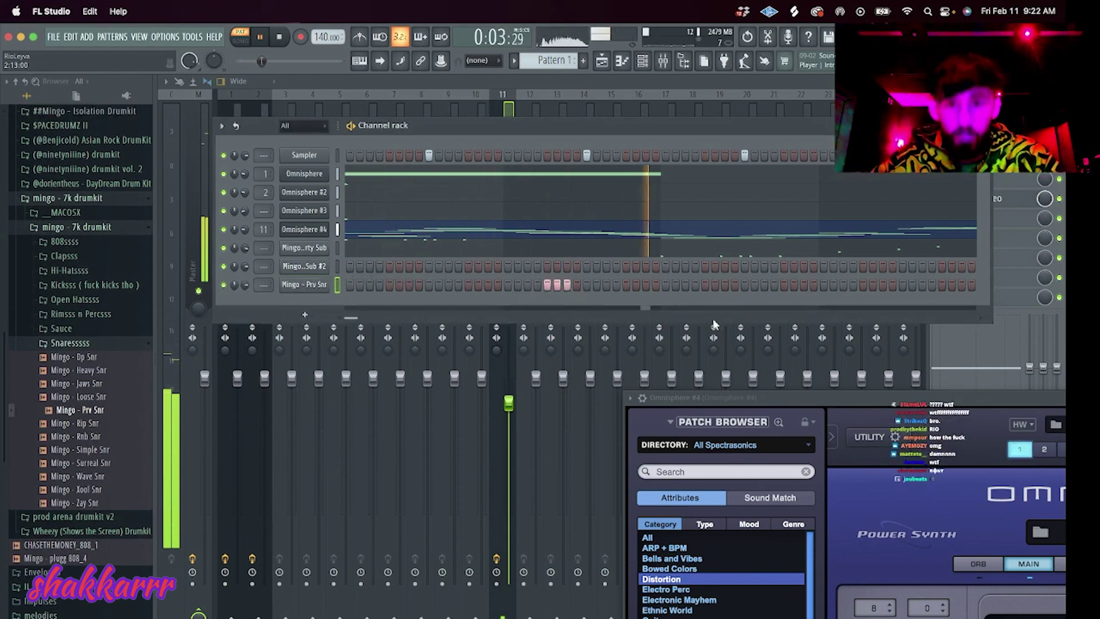
drag(862, 285, 871, 284)
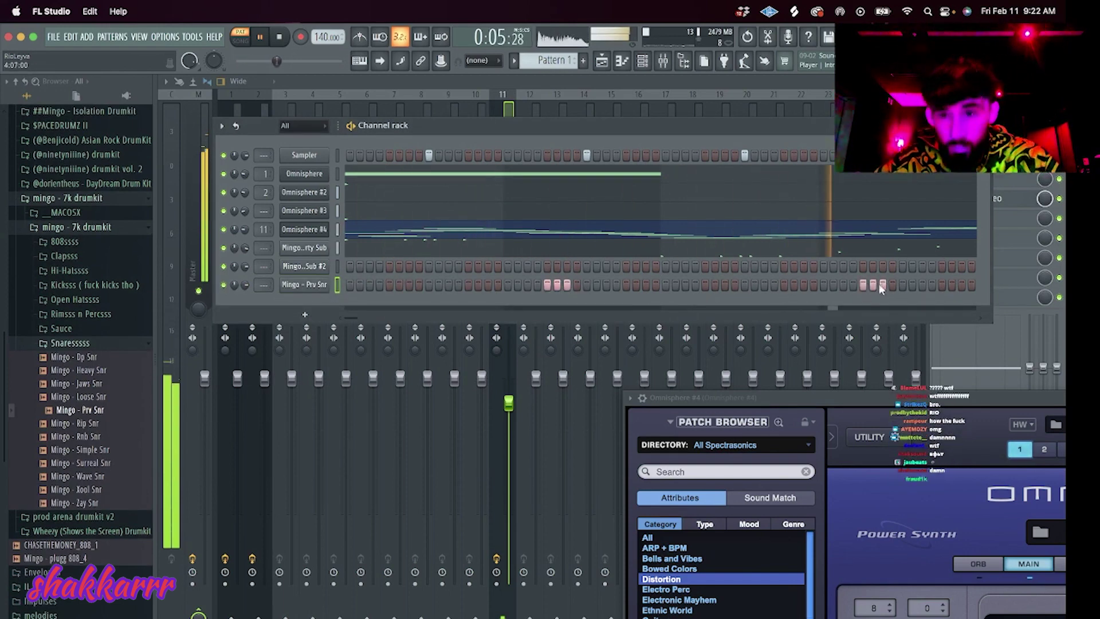
Remove the third snare hit in bar 2 and replace bar 4's third hit with a long C5 note in the piano roll.
right_click(329, 285)
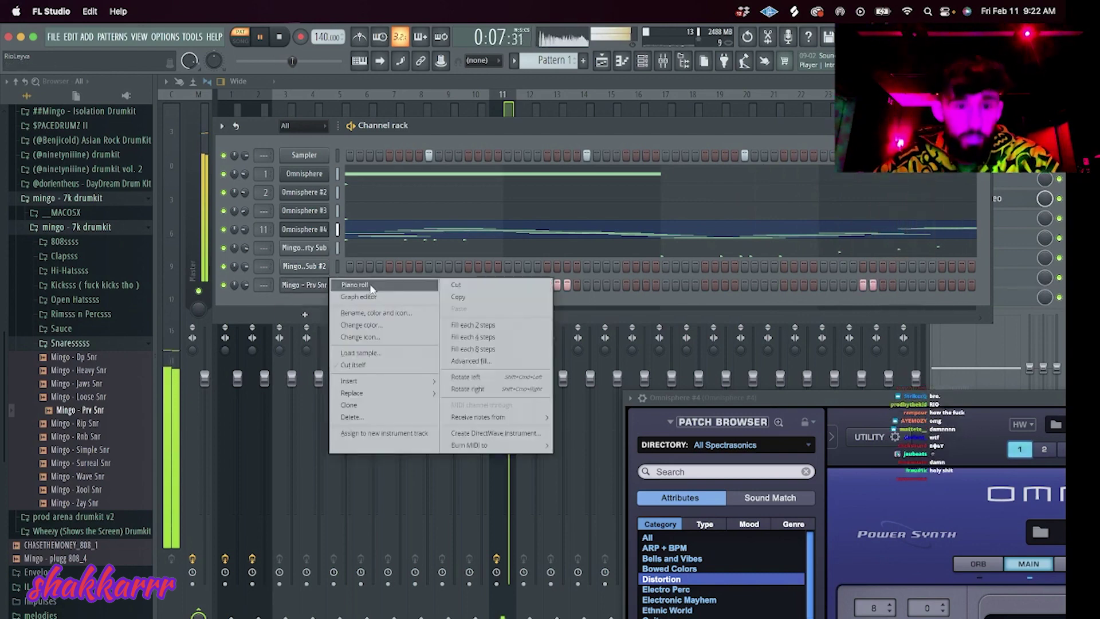
click(355, 285)
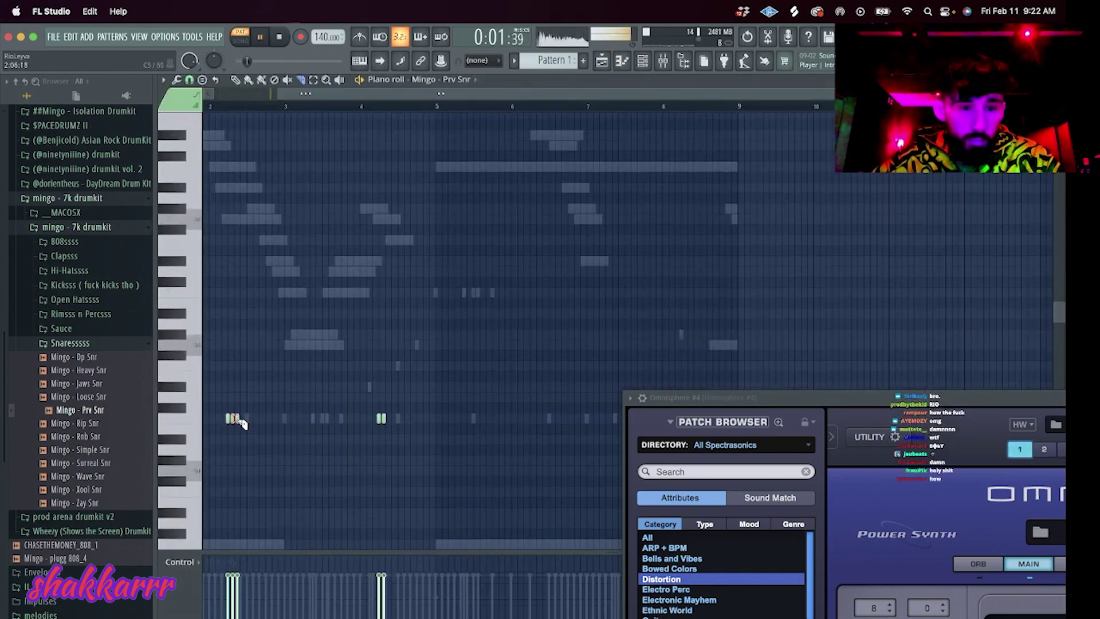
click(394, 418)
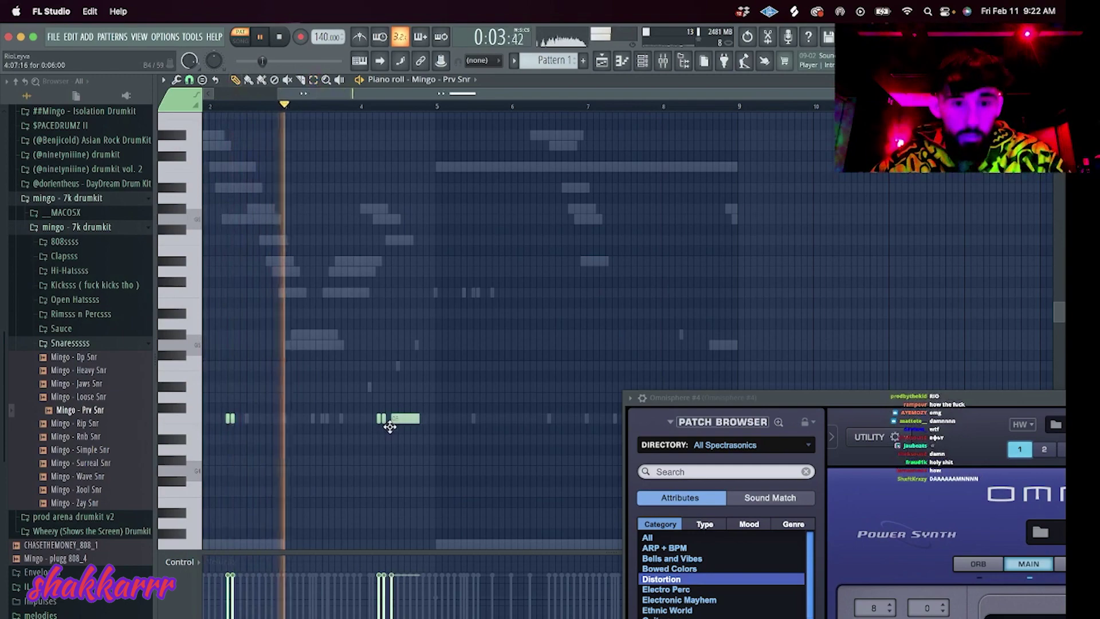
right_click(390, 422)
click(189, 79)
click(209, 188)
click(394, 418)
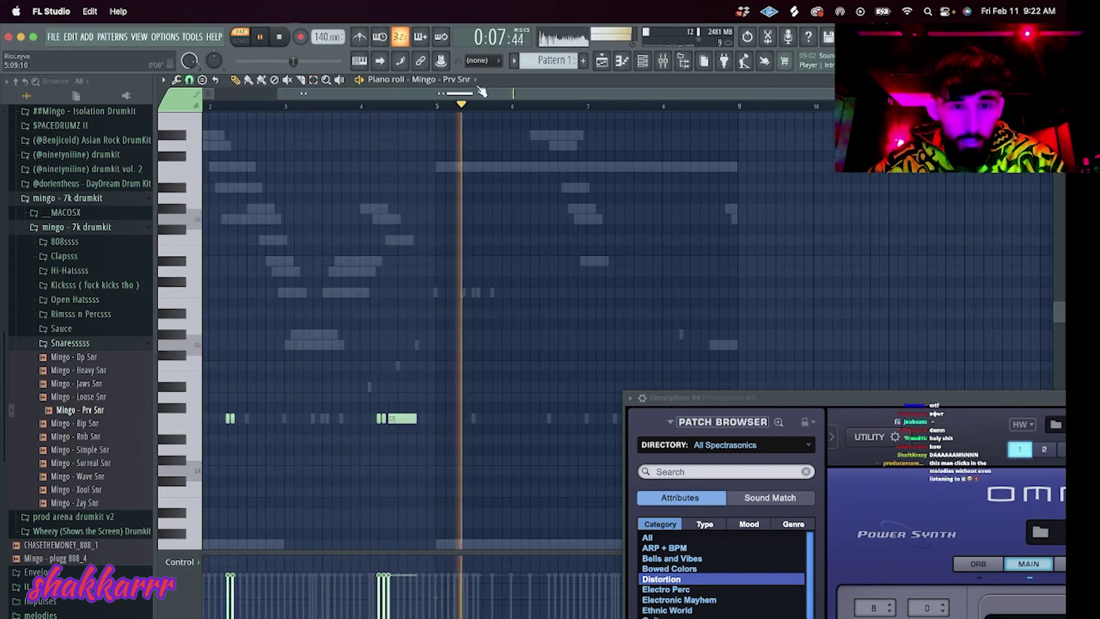
Duplicate the snare pattern into bars 5–8 and replace bar 6's short hits with overlapping six-step C5 notes.
key(ctrl+a)
key(ctrl+b)
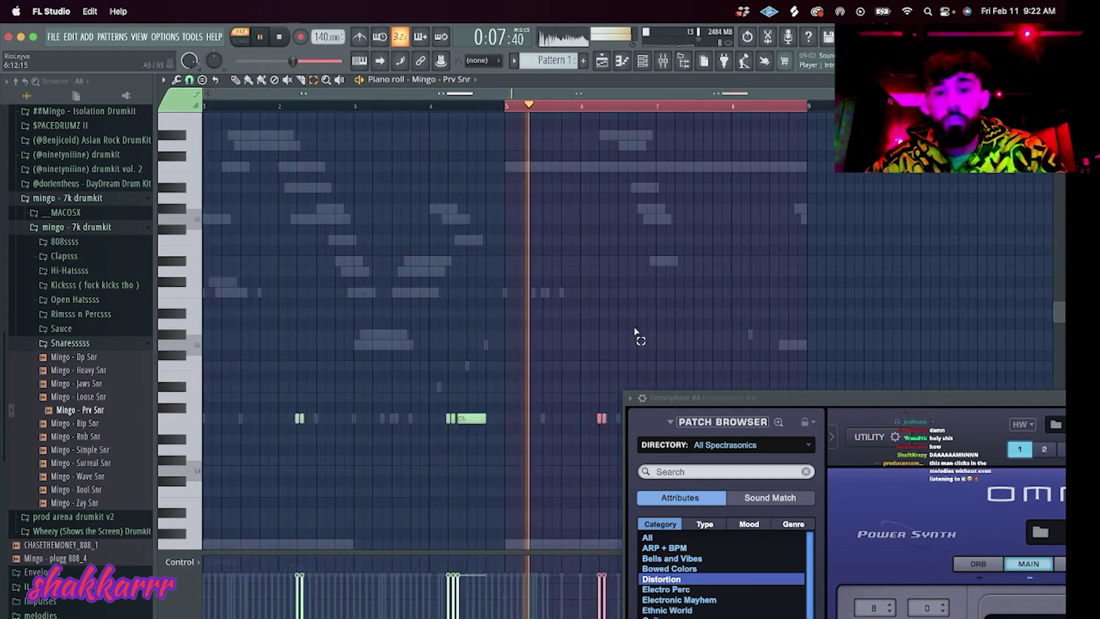
scroll(645, 281, down, 3)
click(590, 355)
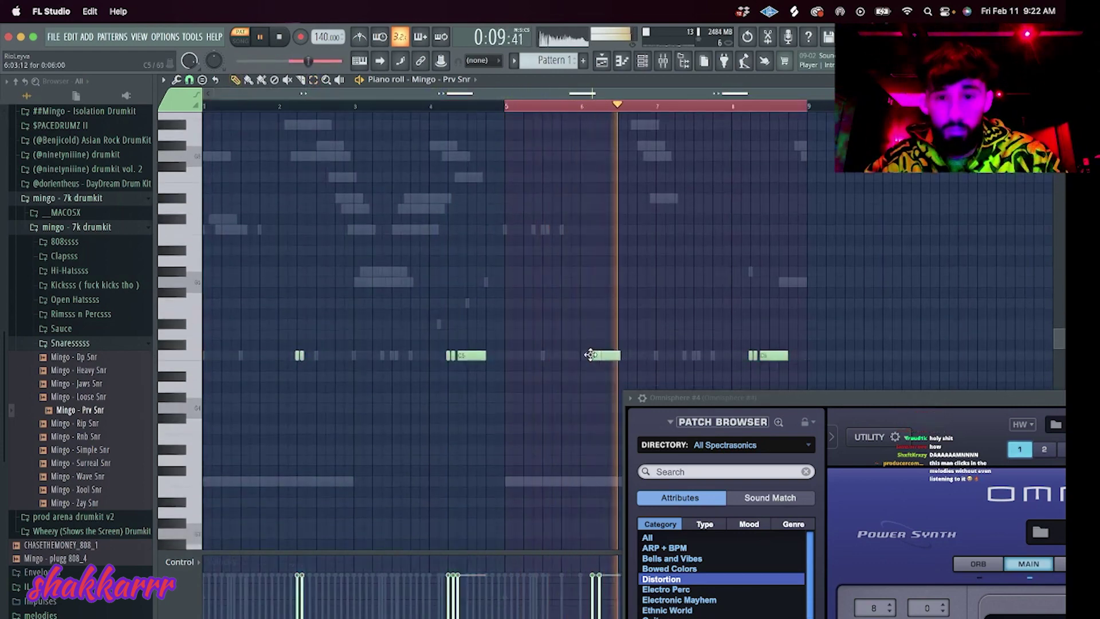
click(600, 110)
drag(609, 356, 614, 357)
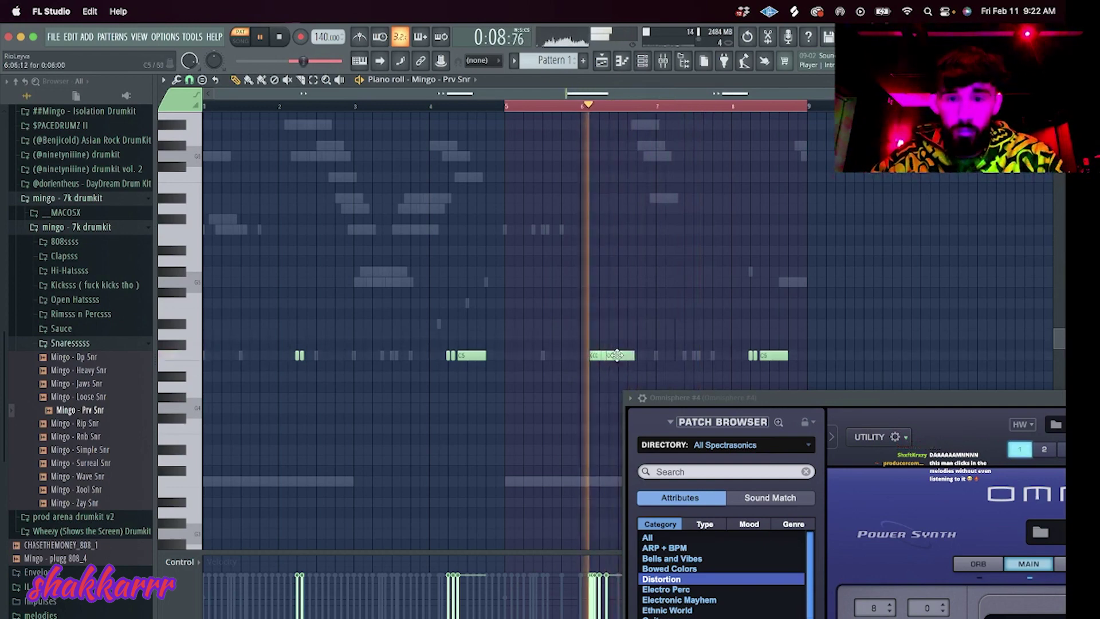
scroll(630, 367, down, 1)
Add the Mingo - Ez Open Hat sample as a channel and place hits on steps 1 and 5 of bar 1.
key(F6)
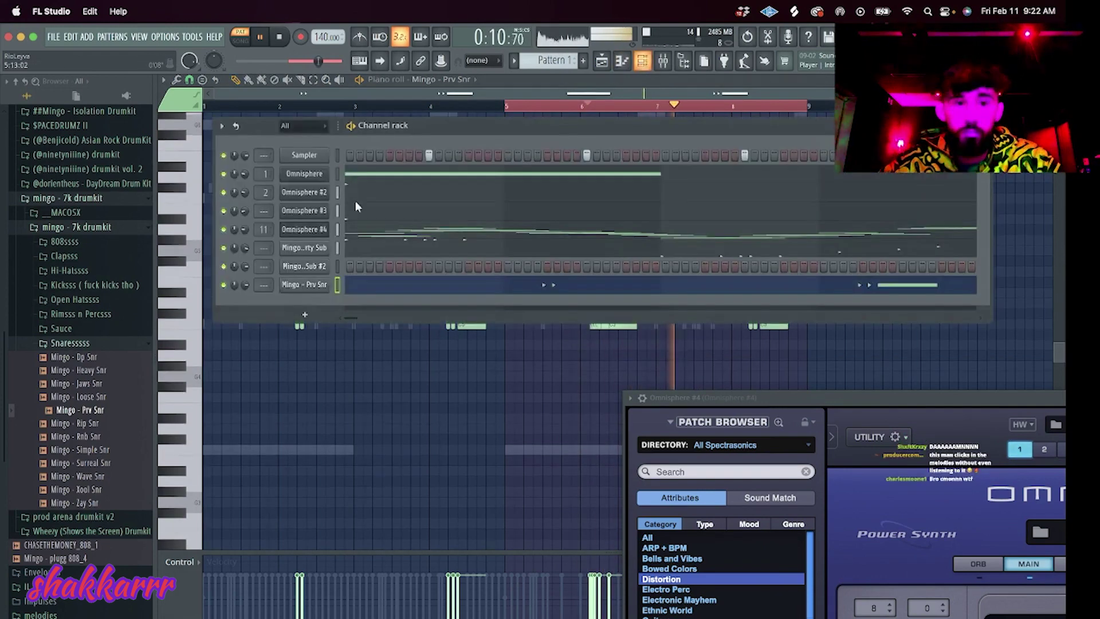
click(73, 295)
drag(81, 319, 318, 298)
click(350, 303)
click(389, 303)
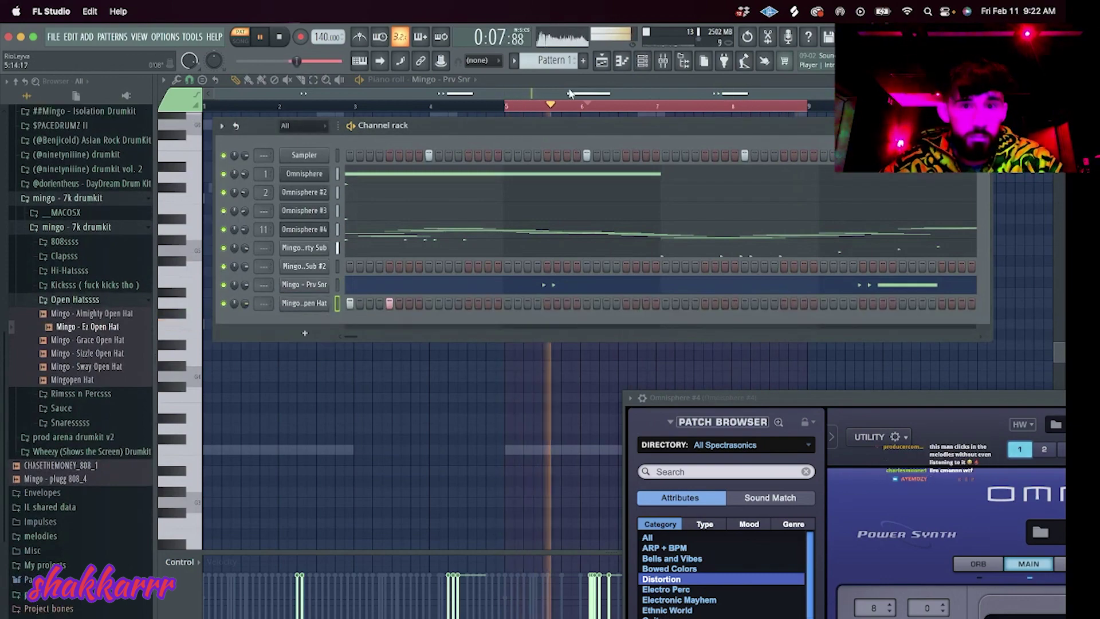
Add Mingo - Grace Open Hat as a second hat channel and replace the Ez Open Hat sample with Mingo - Almighty Open Hat.
key(F6)
click(642, 62)
key(space)
drag(95, 339, 99, 355)
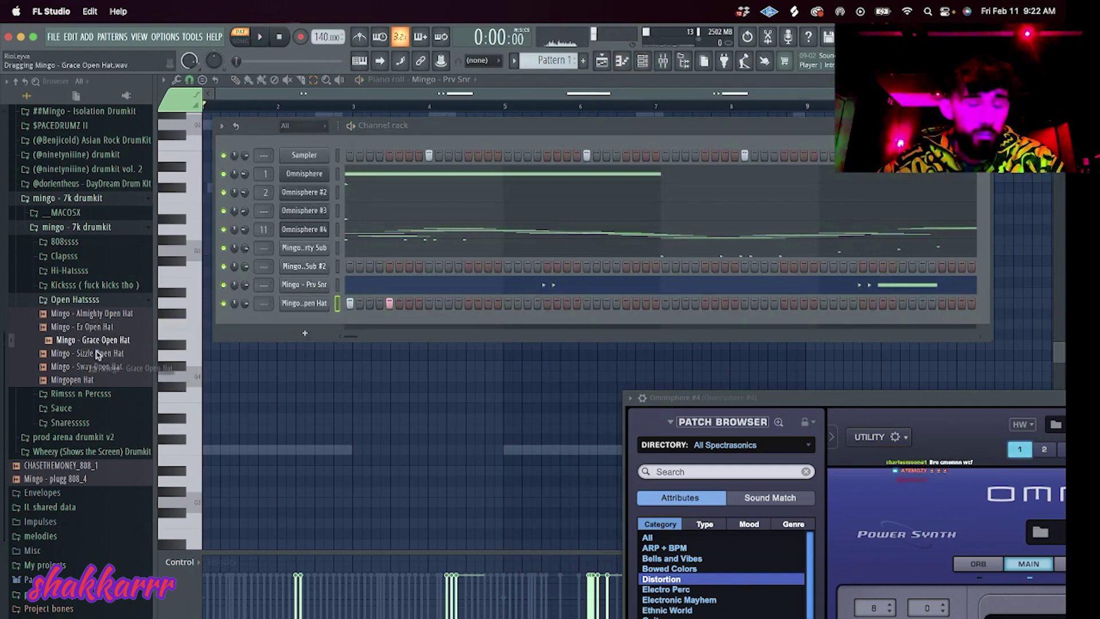
drag(349, 326, 349, 327)
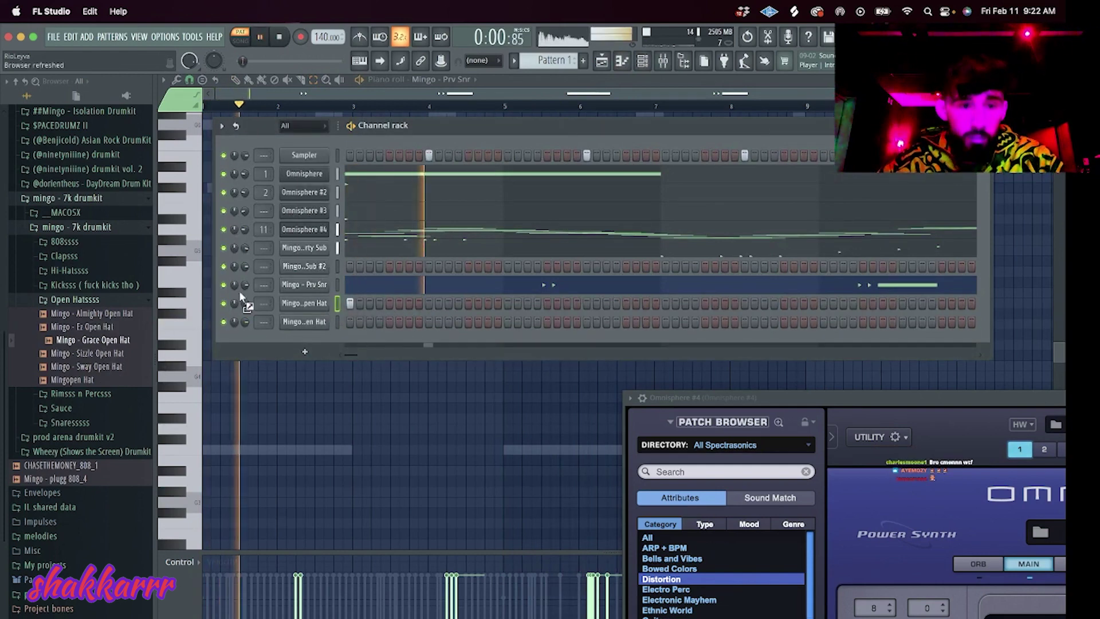
drag(91, 313, 304, 303)
key(space)
Sequence Almighty Open Hat on bar 1 step 9 and bar 2 step 13, and Grace Open Hat on bar 1 step 13 and bar 2 step 5.
click(428, 303)
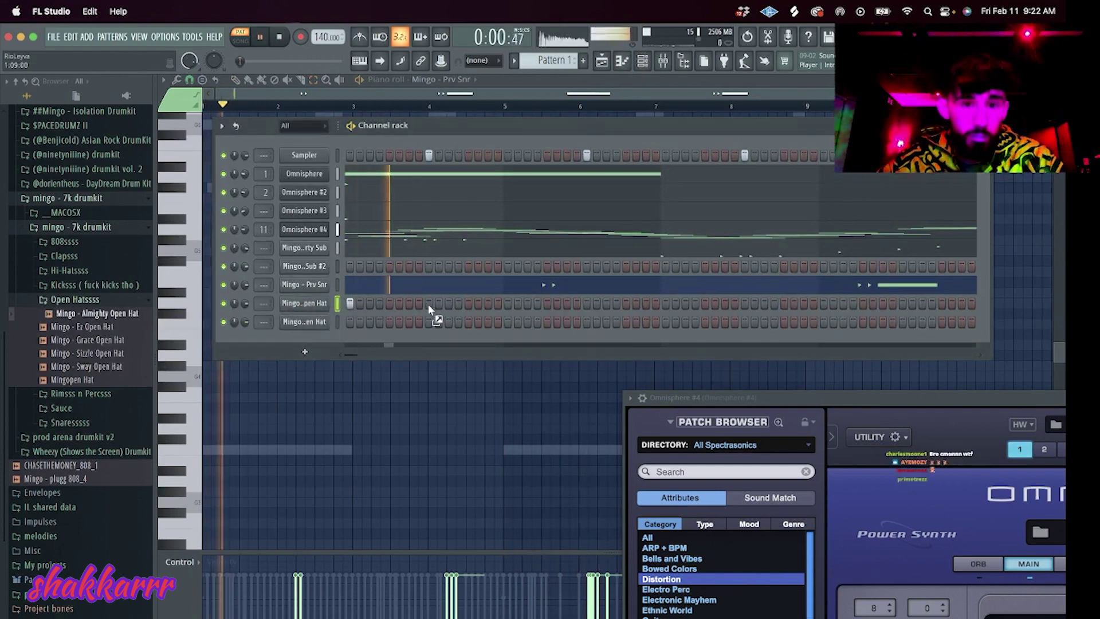
click(468, 322)
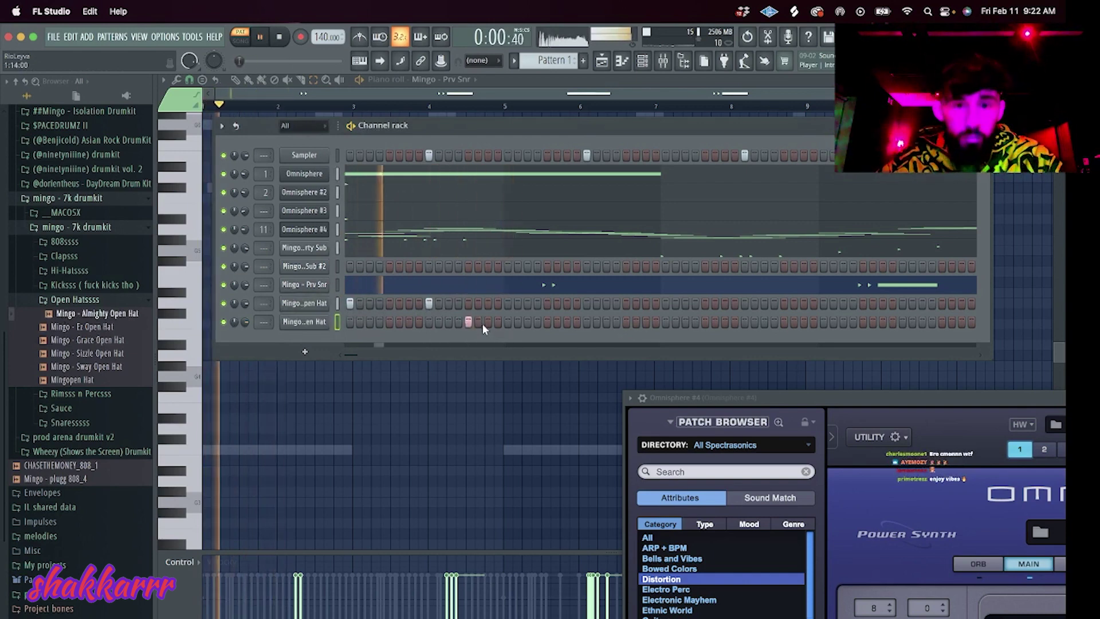
click(507, 322)
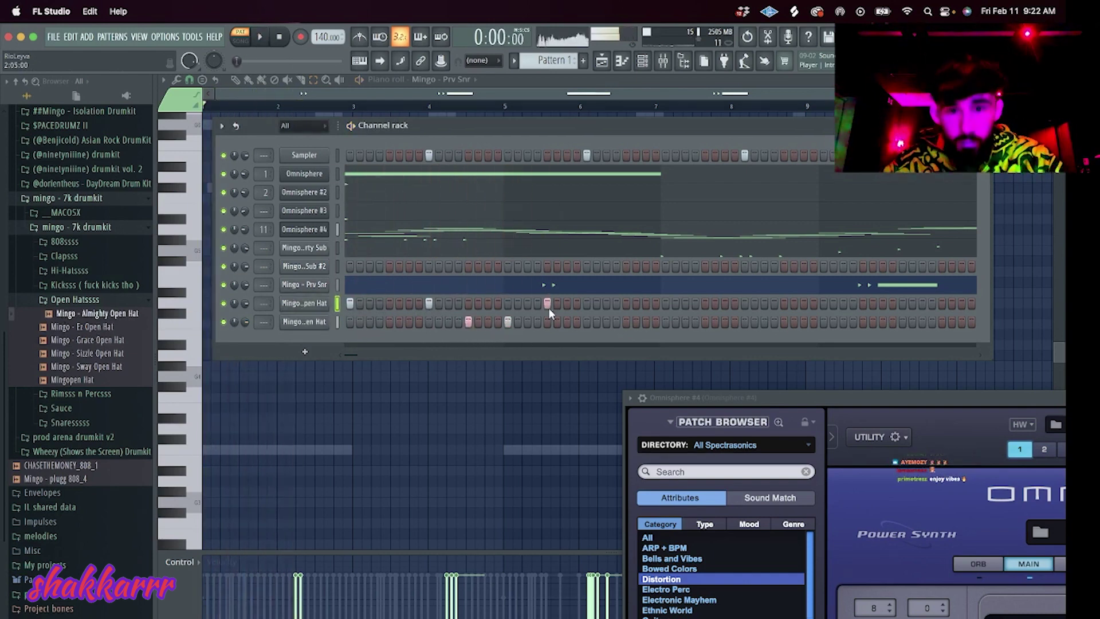
click(507, 322)
click(547, 322)
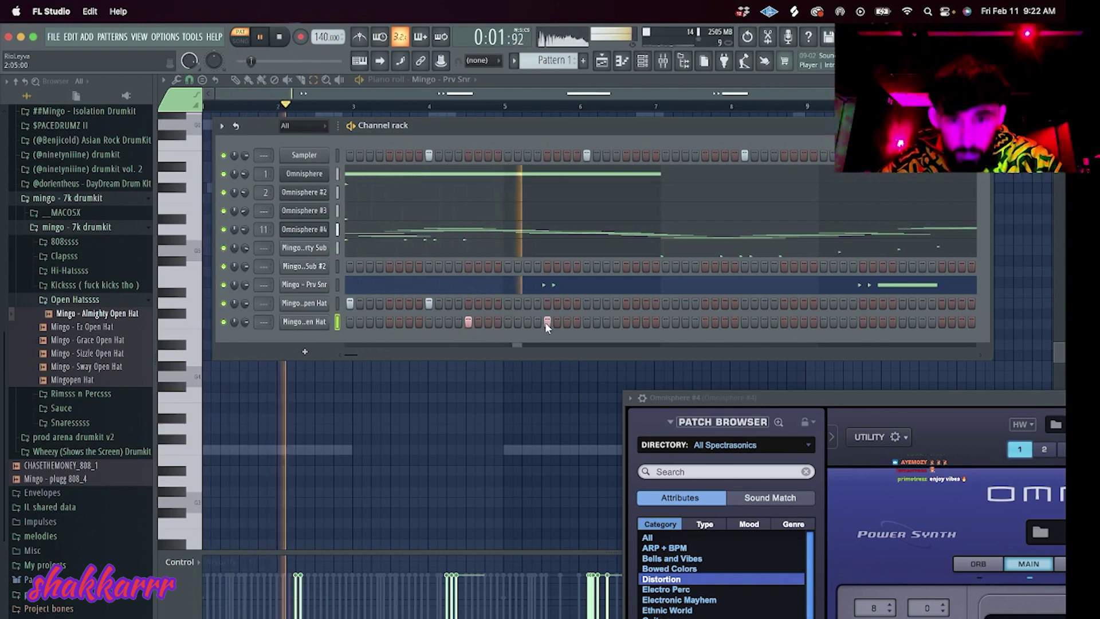
click(626, 303)
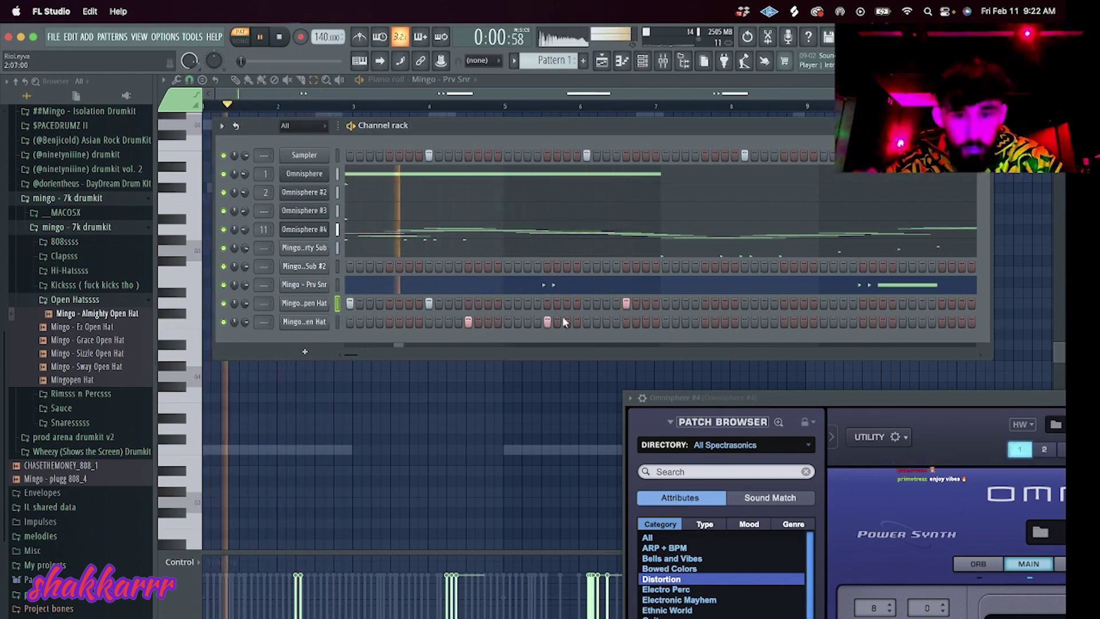
Add a Grace Open Hat hit on bar 2 step 7, removing the trial hits on Grace step 6 and Almighty step 1.
right_click(558, 321)
click(557, 322)
click(566, 322)
click(507, 303)
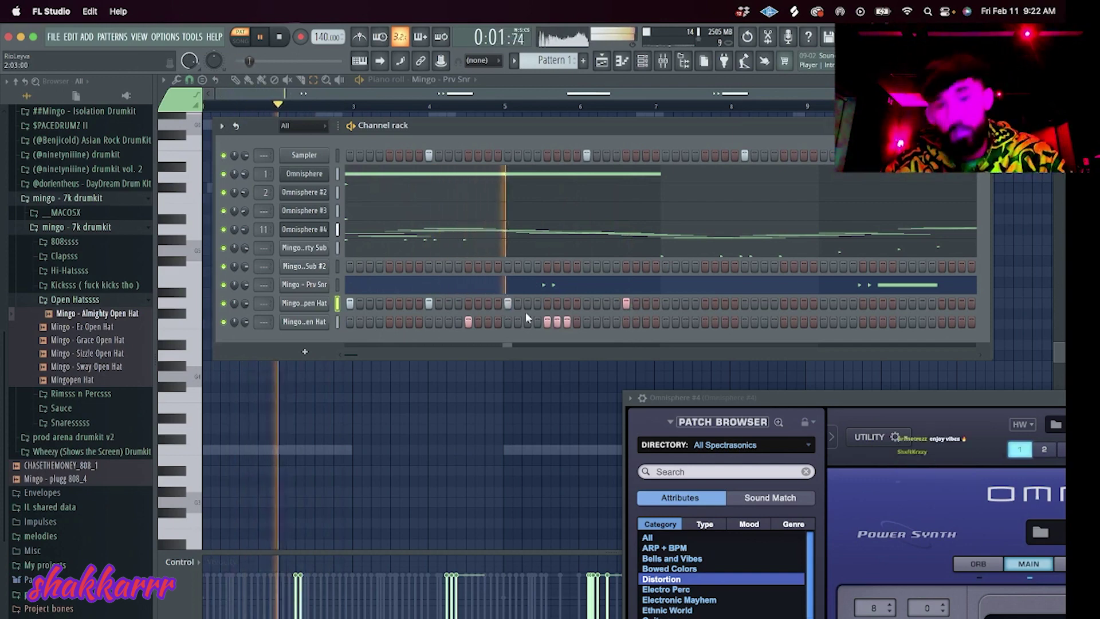
click(557, 322)
click(507, 303)
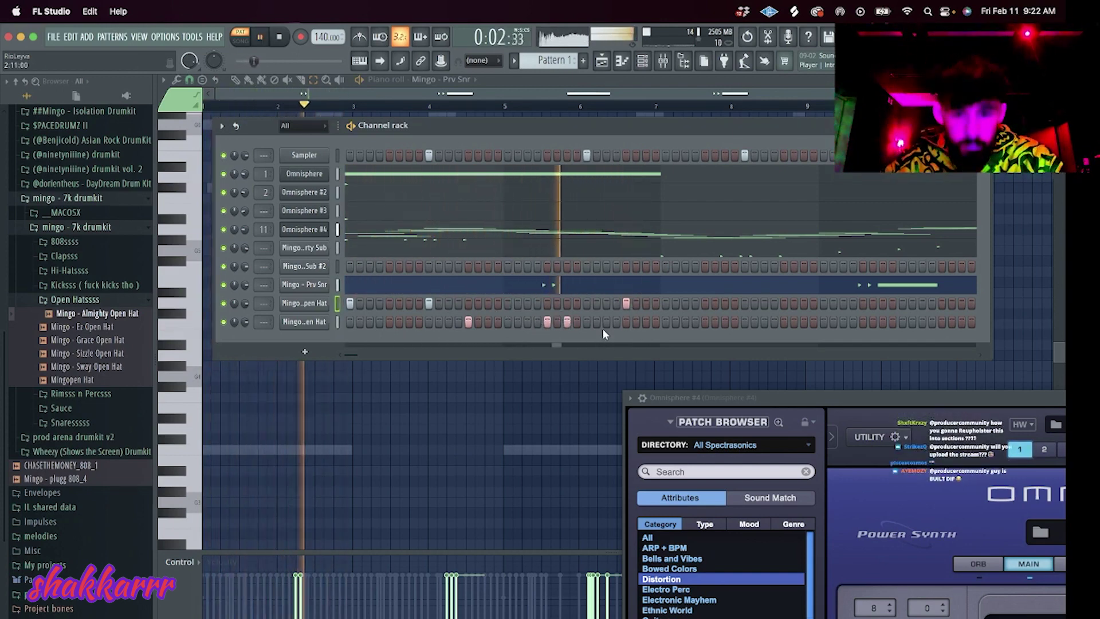
Sequence Almighty Open Hat on bar 3 steps 1 and 9 and bar 4 steps 1 and 13, and Grace Open Hat on bar 4 steps 5, 7 and 11.
click(665, 303)
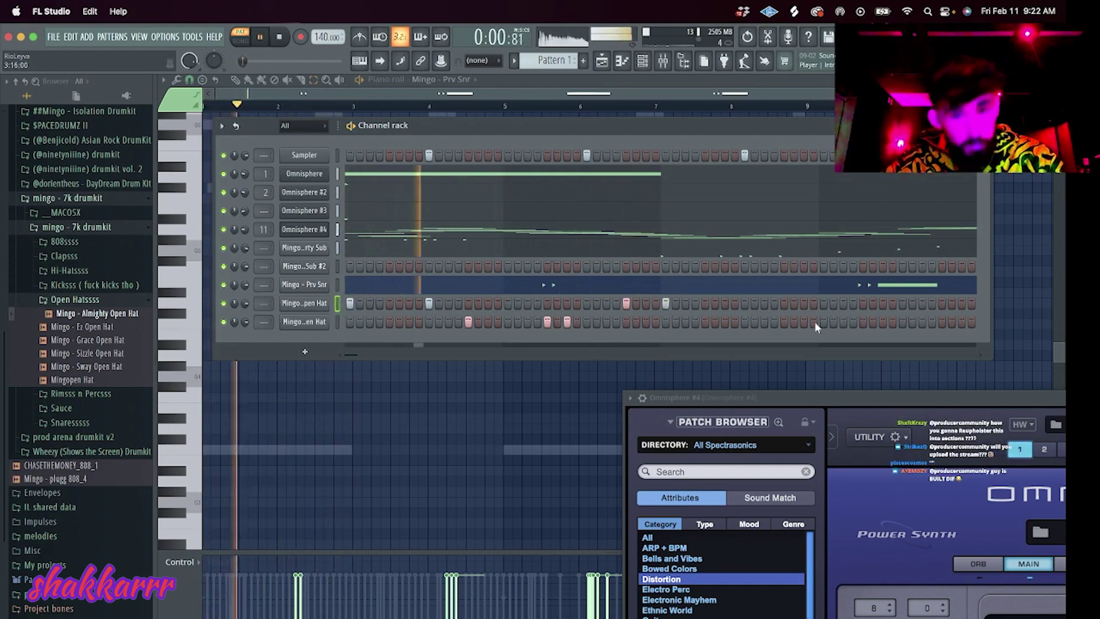
click(744, 303)
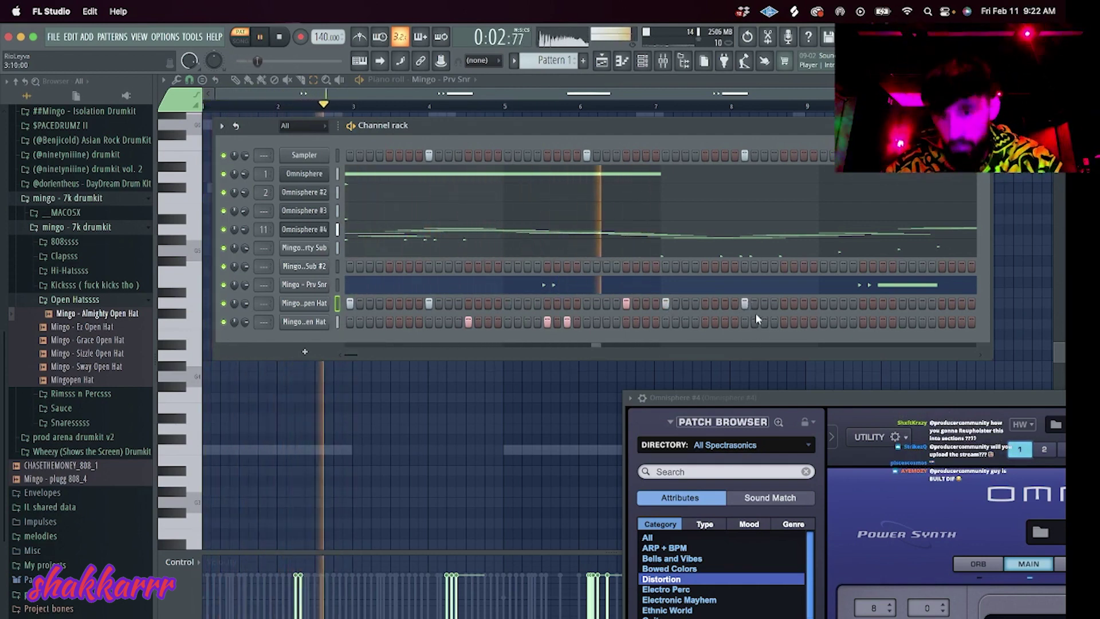
click(823, 303)
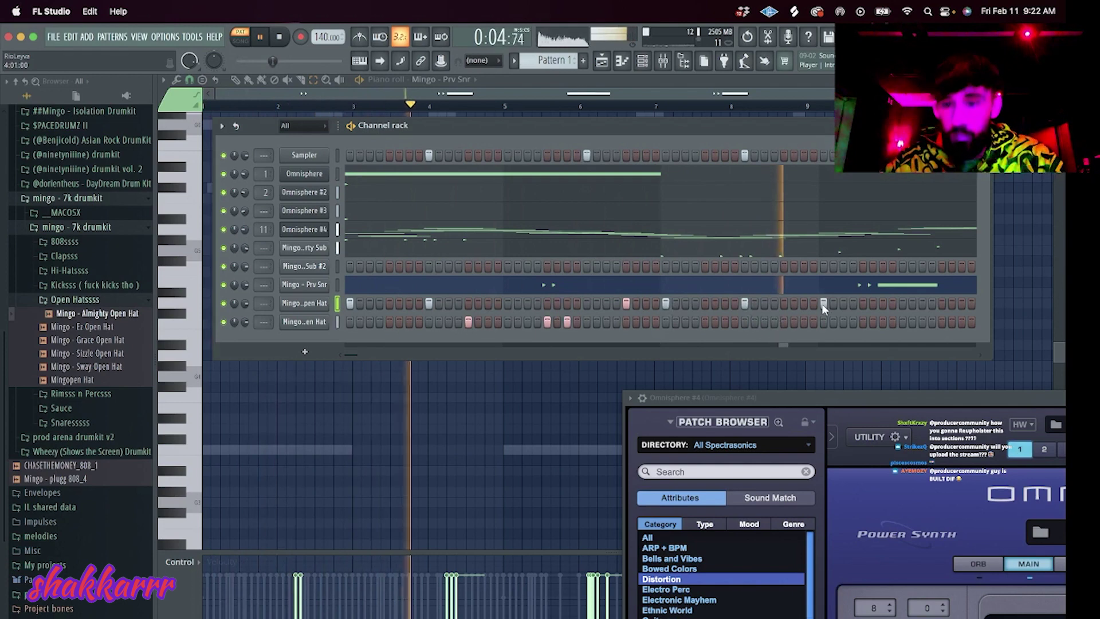
click(863, 321)
click(882, 322)
click(923, 322)
click(942, 303)
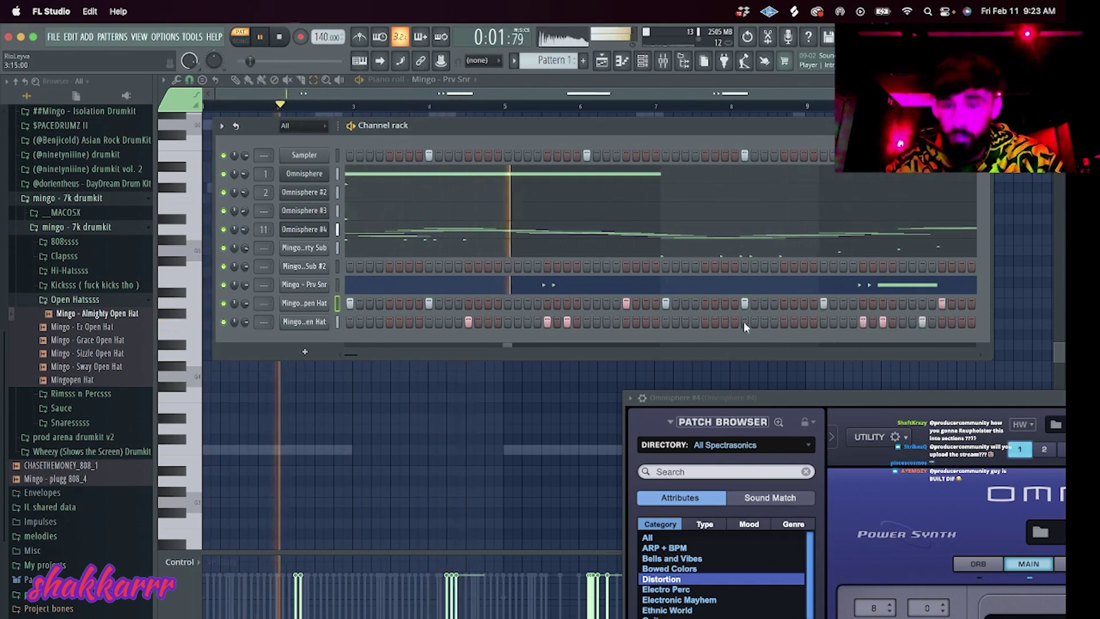
Duplicate the Almighty and Grace Open Hat patterns from bars 1–4 into bars 5–8 in the piano roll.
click(320, 305)
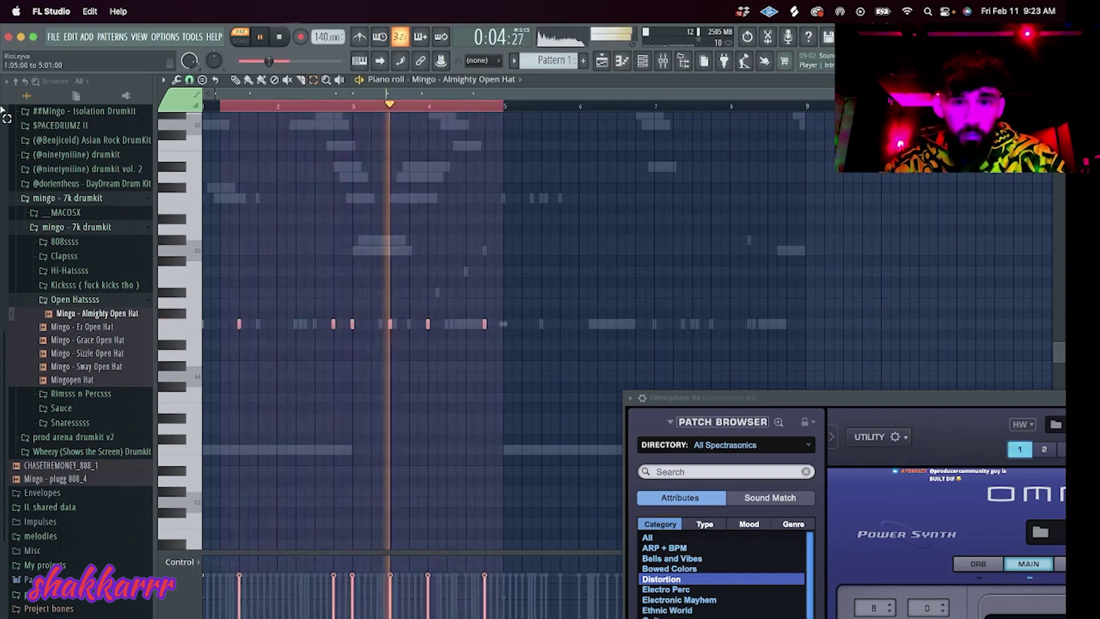
click(448, 80)
click(497, 209)
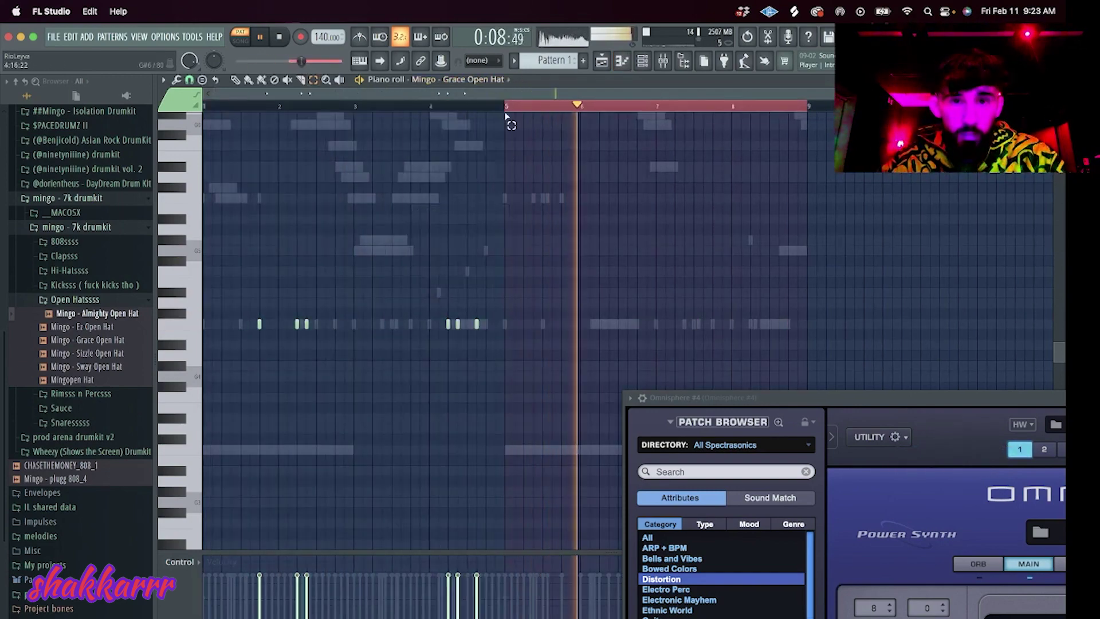
Try transposing the four Omnisphere channels and the Mingo - Dirty Sub channel together by semitones.
key(F6)
drag(337, 174, 336, 229)
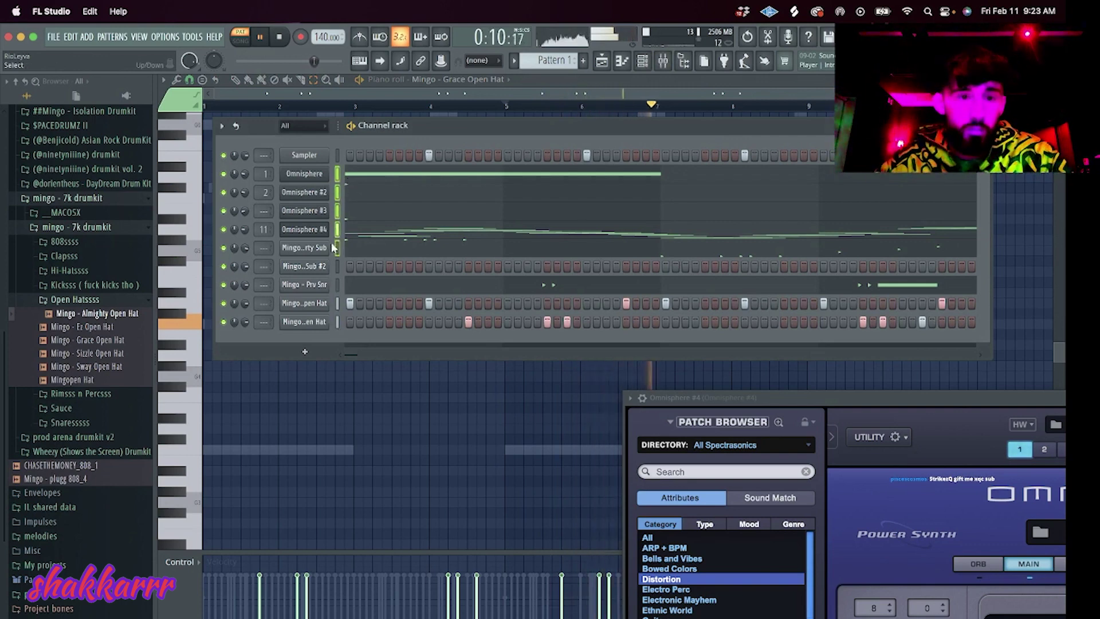
right_click(332, 247)
click(272, 280)
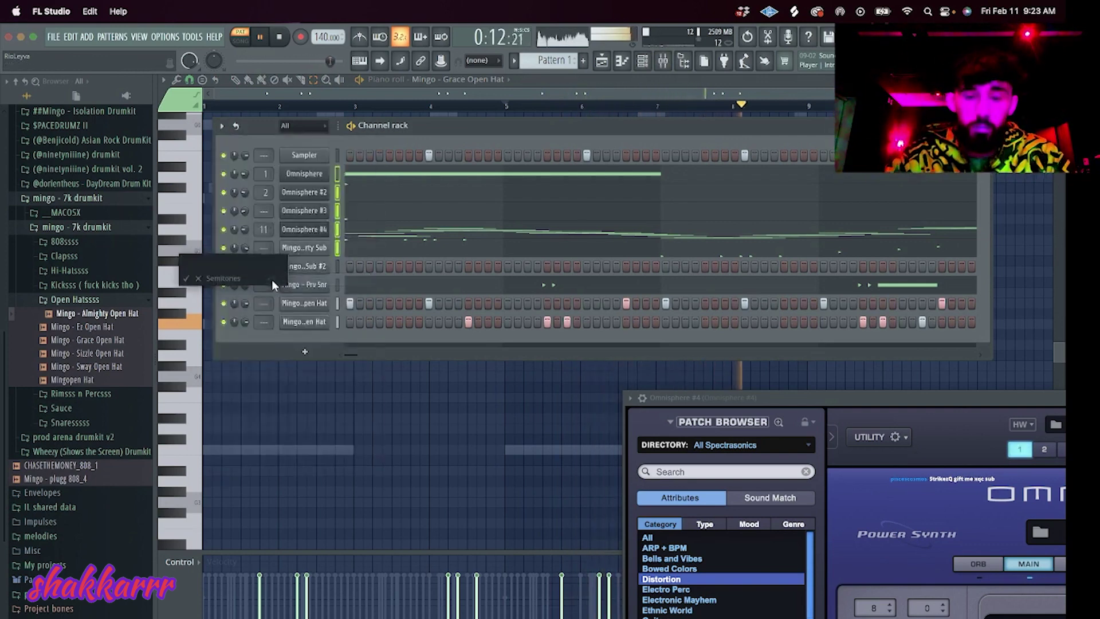
click(272, 280)
Undo the channel transposition and retry it on the selected Sampler, four Omnisphere and Mingo - Dirty Sub channels.
click(69, 270)
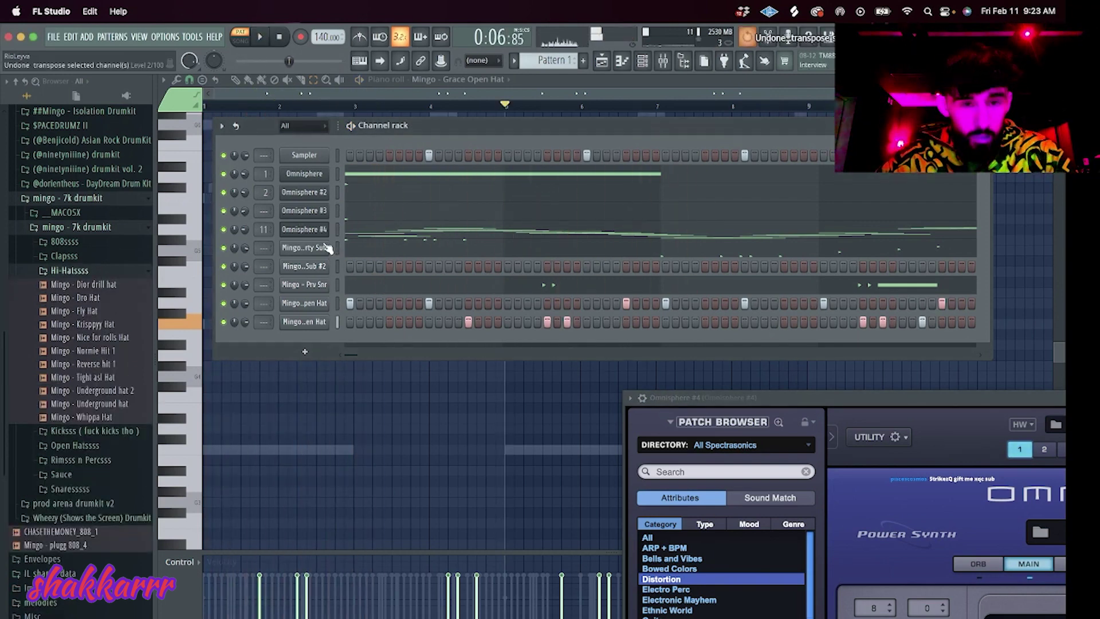
click(288, 36)
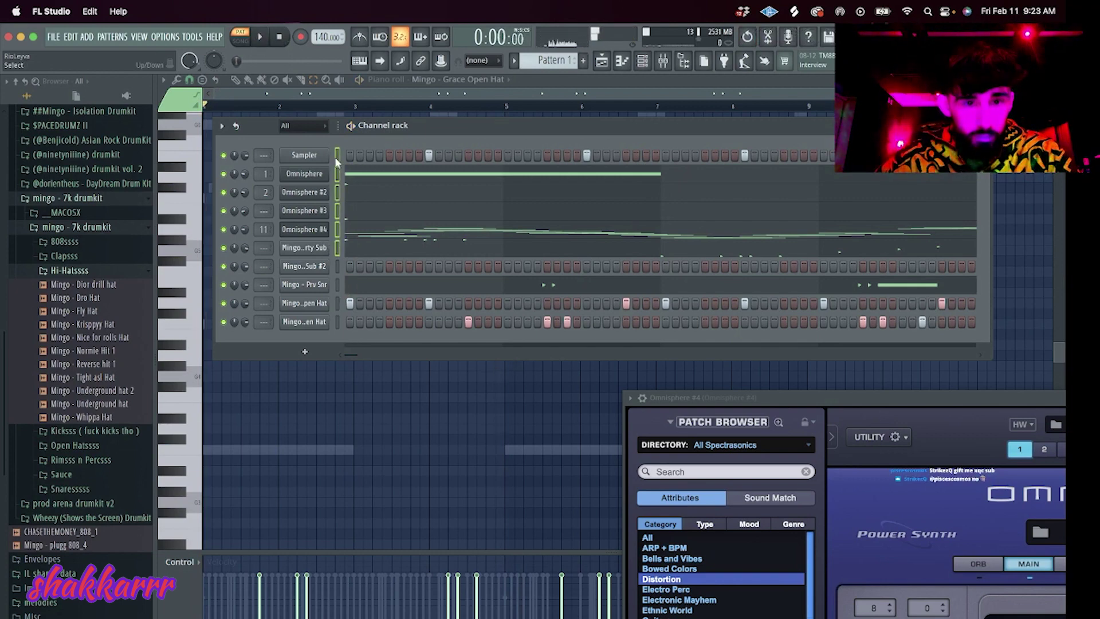
click(221, 125)
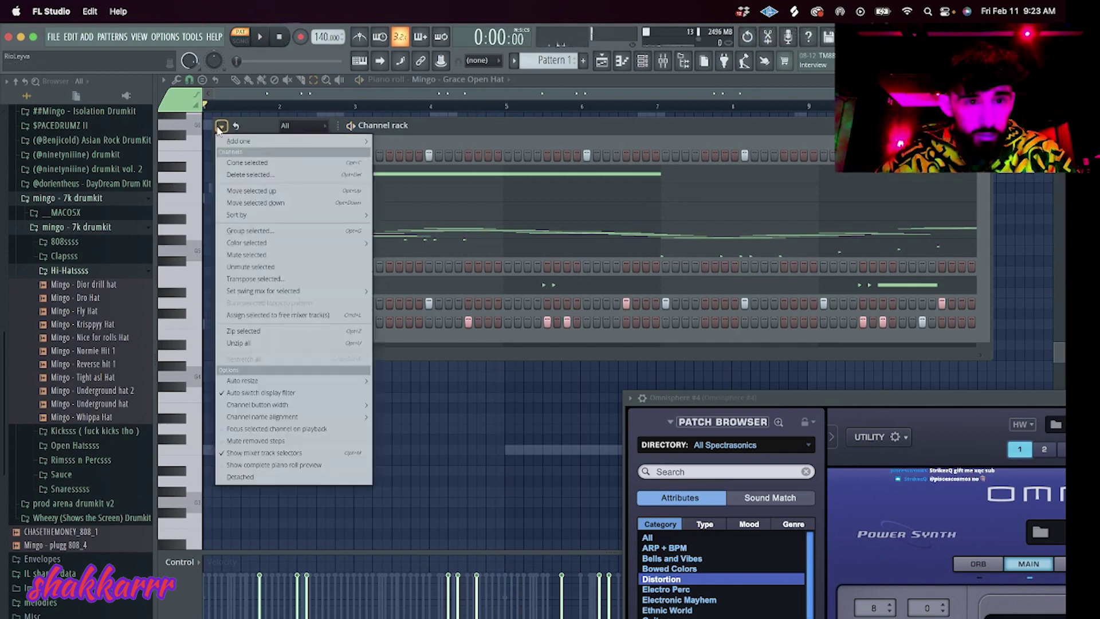
click(270, 278)
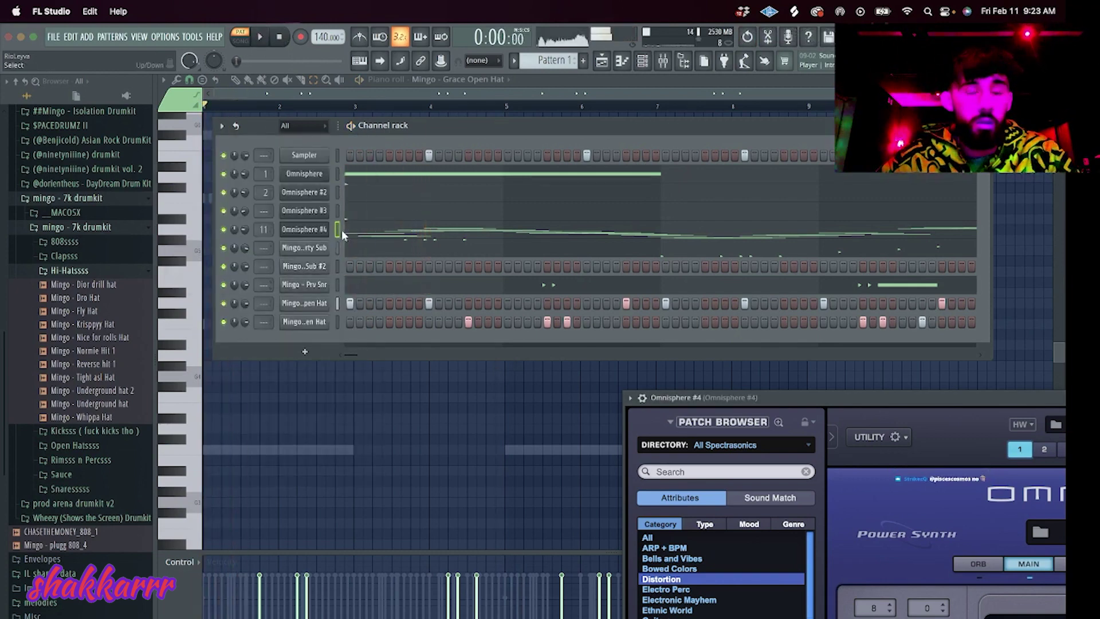
Audition Omnisphere #4 and Mingo - Dirty Sub alone, and undo the solo changes and the channel transposition.
right_click(224, 230)
click(246, 241)
key(space)
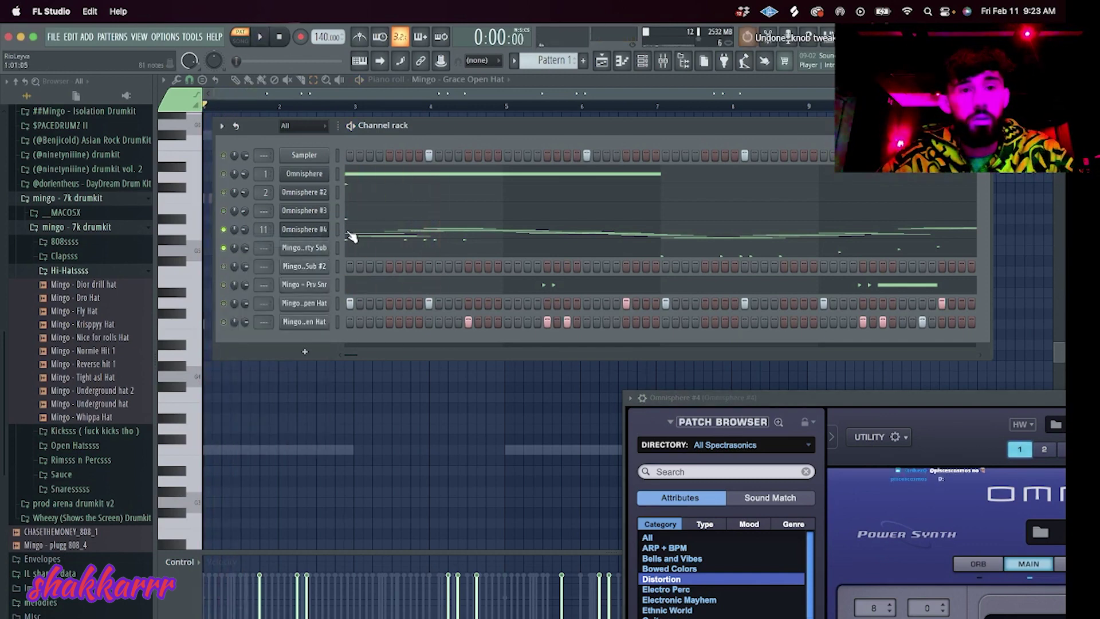
key(ctrl+z)
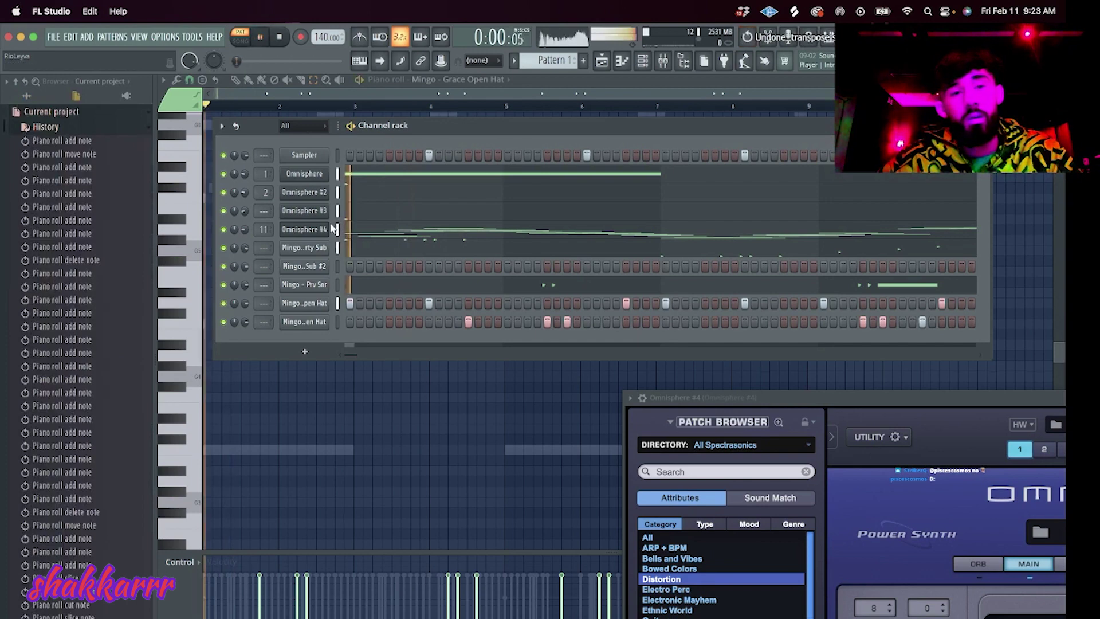
key(space)
right_click(223, 229)
key(Escape)
Transpose the notes of Omnisphere and Omnisphere #2 down one semitone in the piano roll.
click(383, 169)
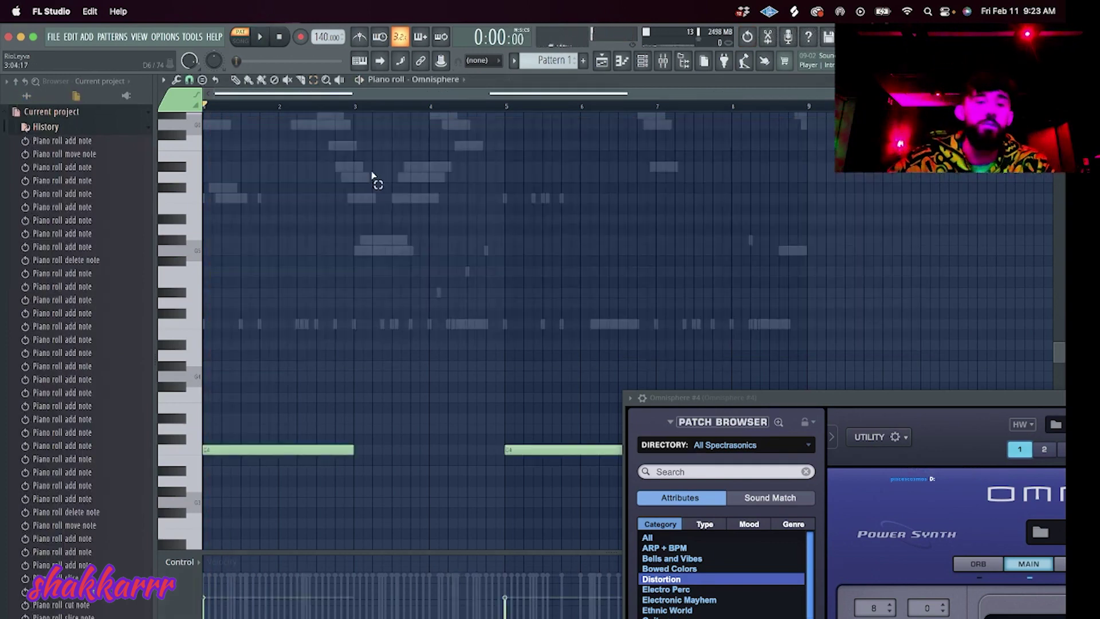
key(Down)
click(464, 79)
click(437, 126)
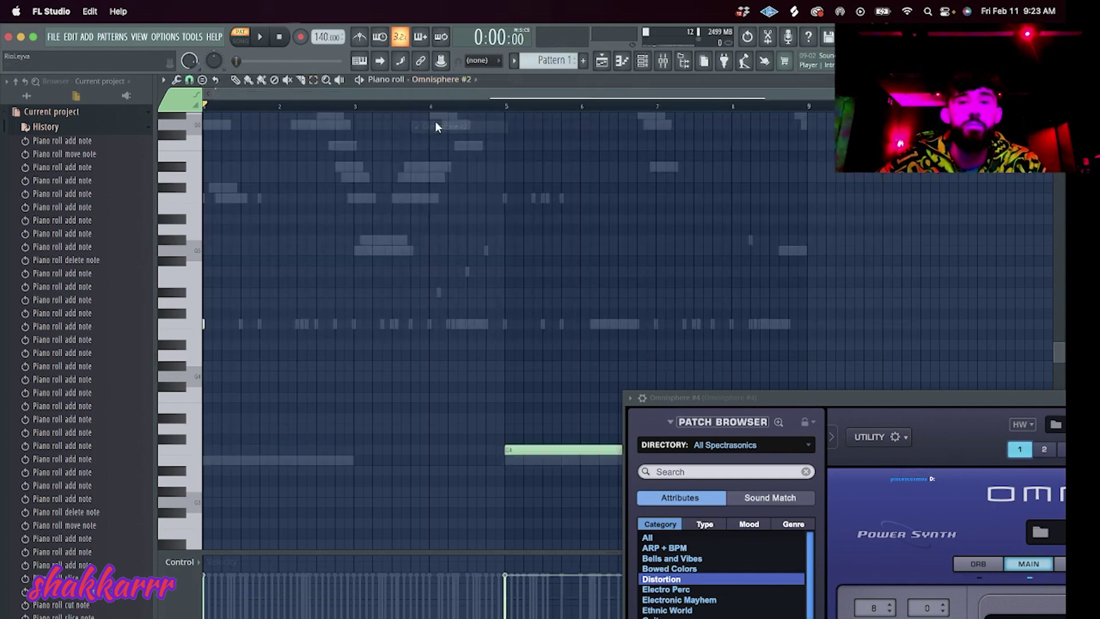
Transpose the notes of Omnisphere #3 and Omnisphere #4 down one semitone in the piano roll.
click(452, 80)
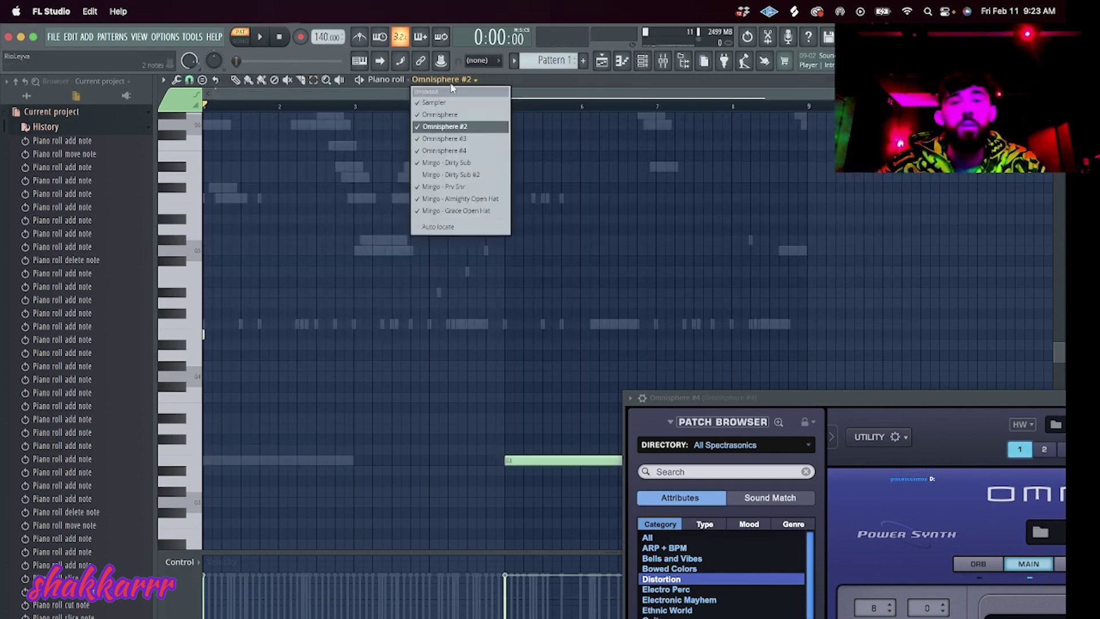
click(458, 139)
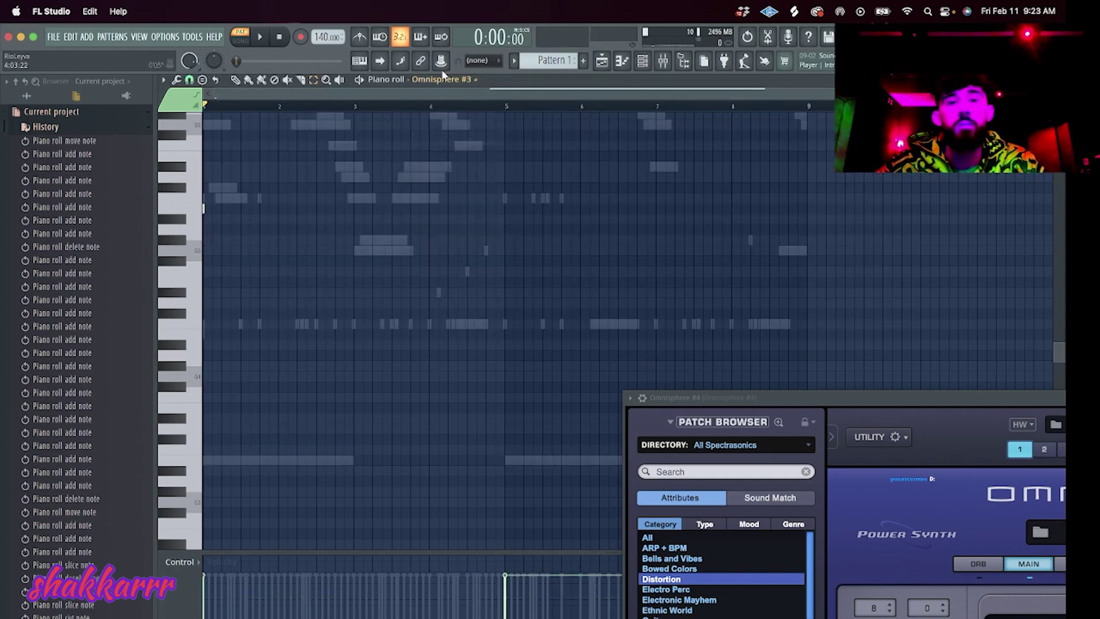
click(443, 79)
click(453, 151)
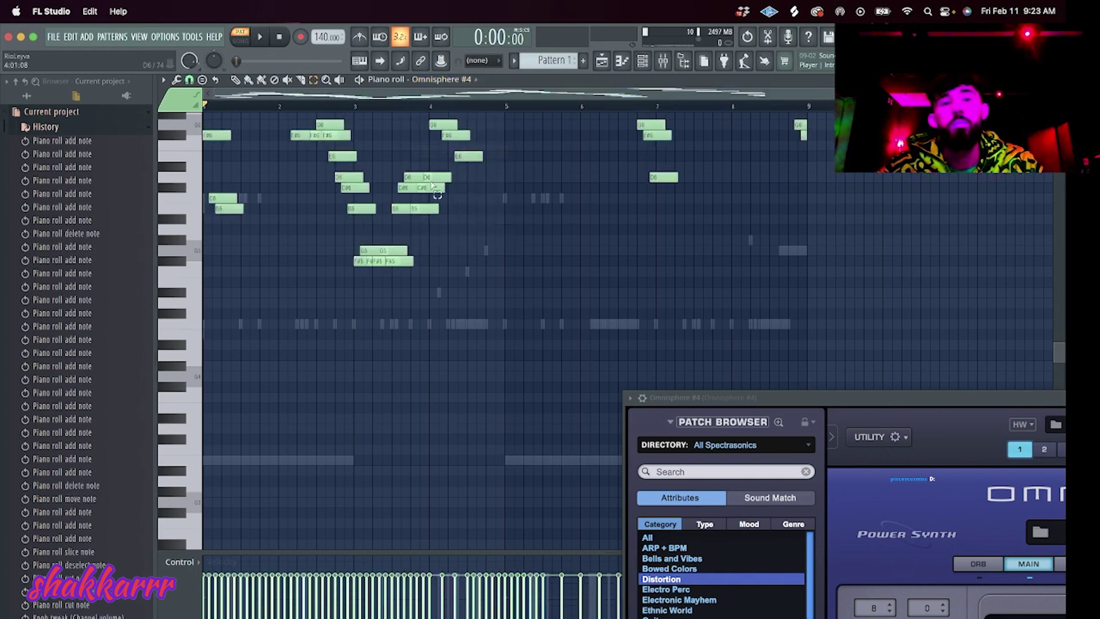
key(shift+Down)
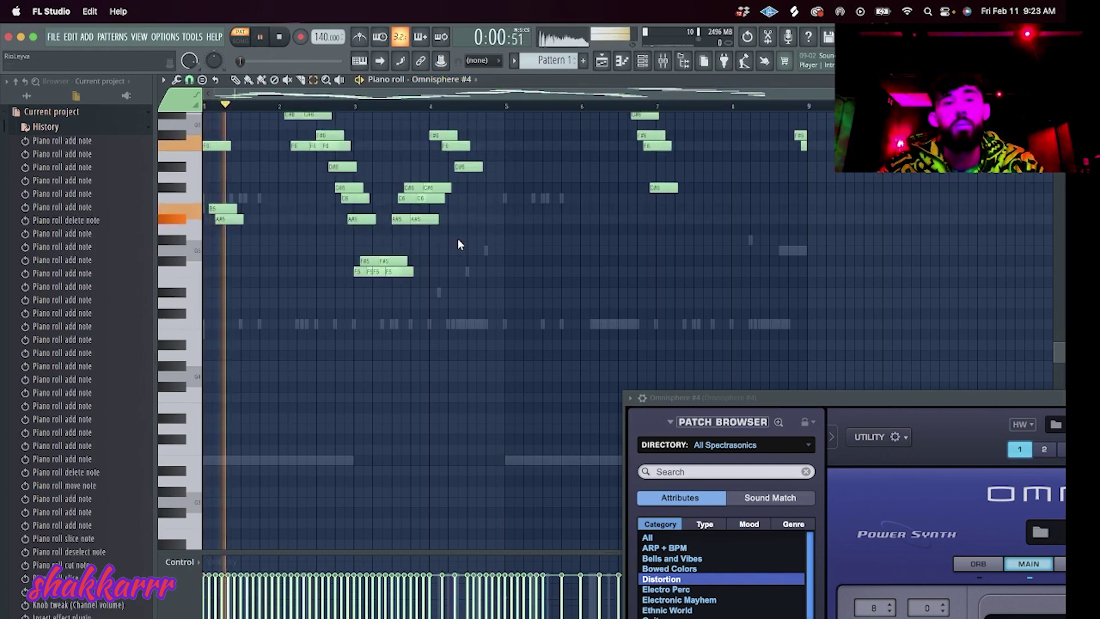
key(shift+Up)
Transpose the Mingo - Dirty Sub notes down one semitone and re-enable all channels except the Sampler.
click(660, 62)
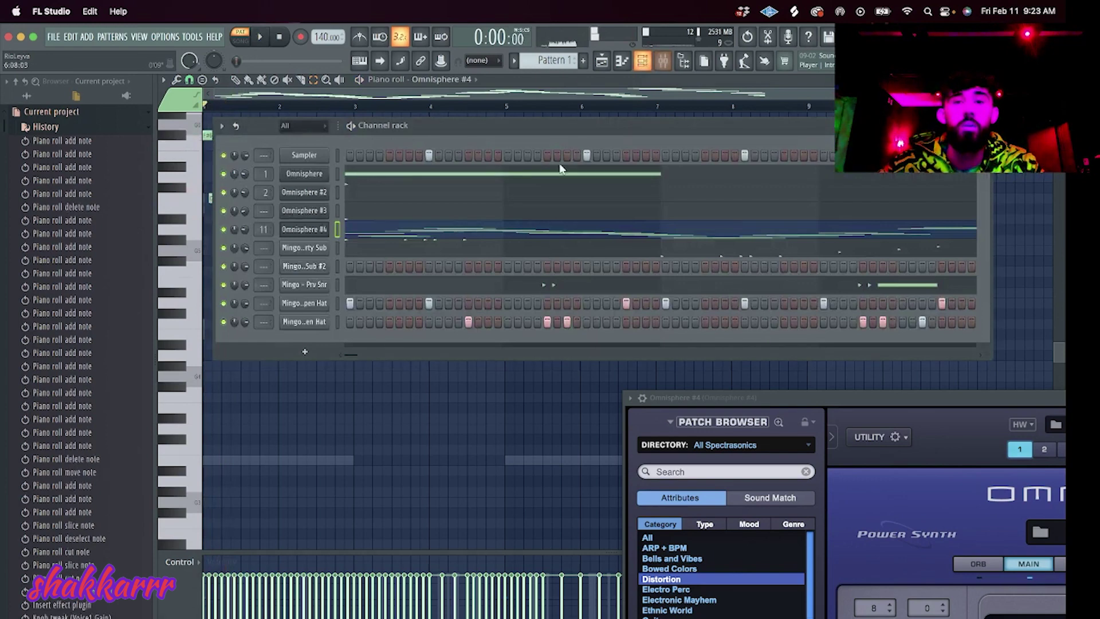
right_click(222, 182)
click(231, 220)
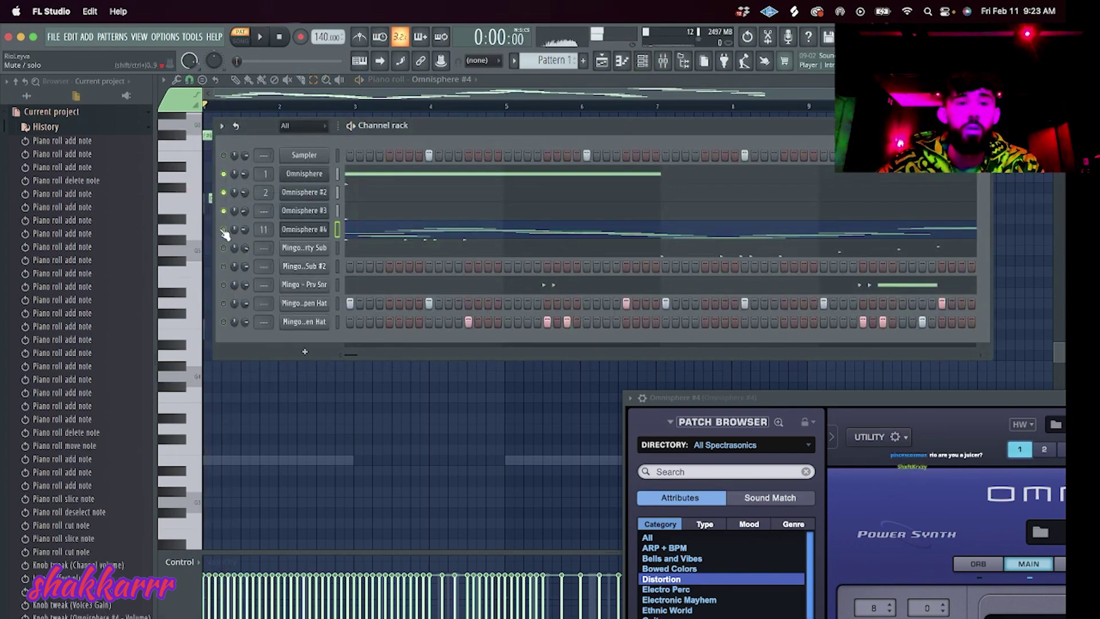
key(space)
click(300, 249)
key(space)
key(F6)
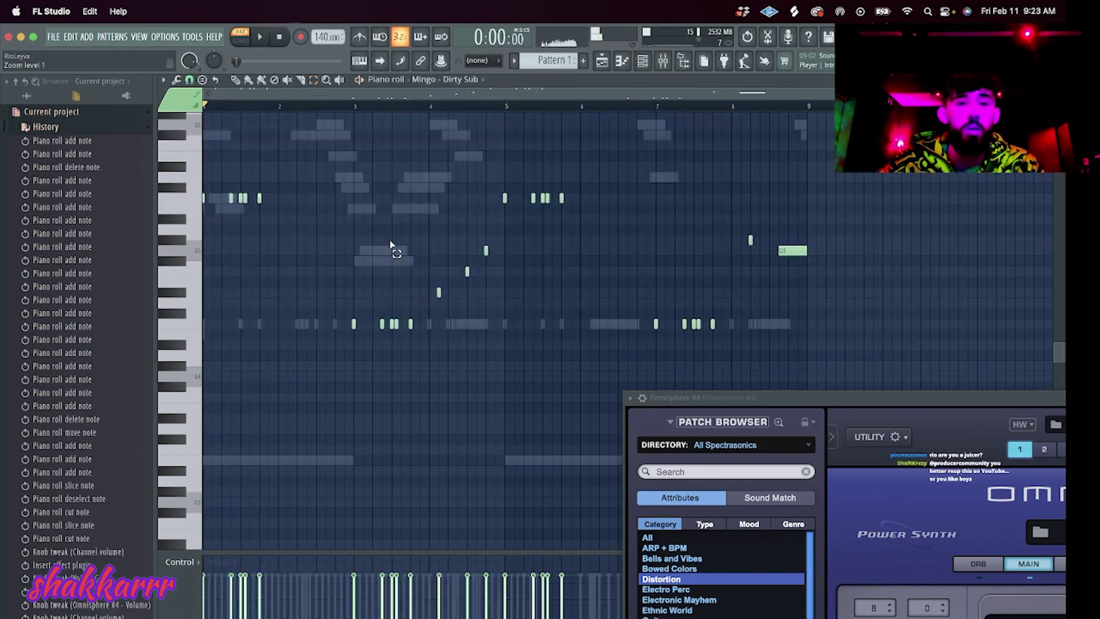
key(space)
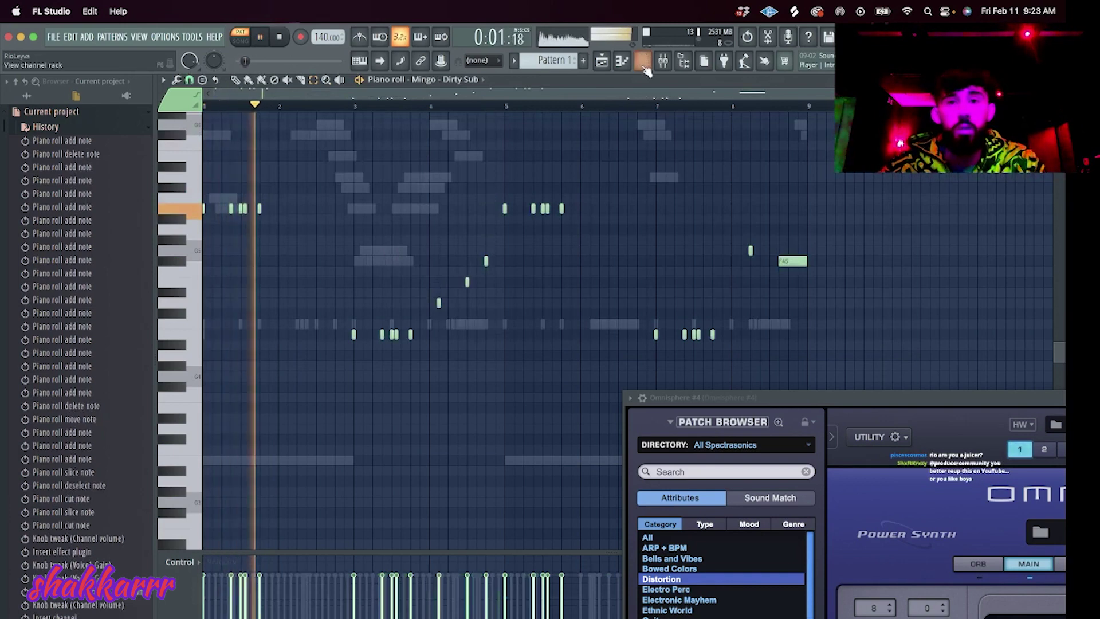
key(F6)
drag(223, 266, 224, 321)
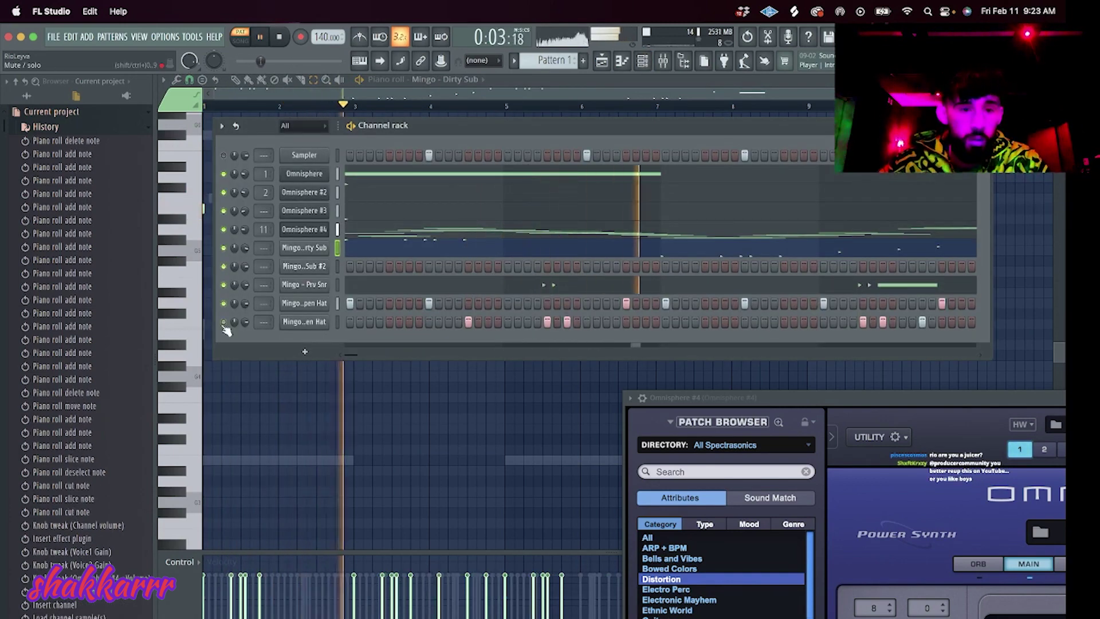
Add Mingo - Xool Rim from the Rimsss n Percsss folder as a new channel and open its piano roll.
scroll(150, 383, down, 10)
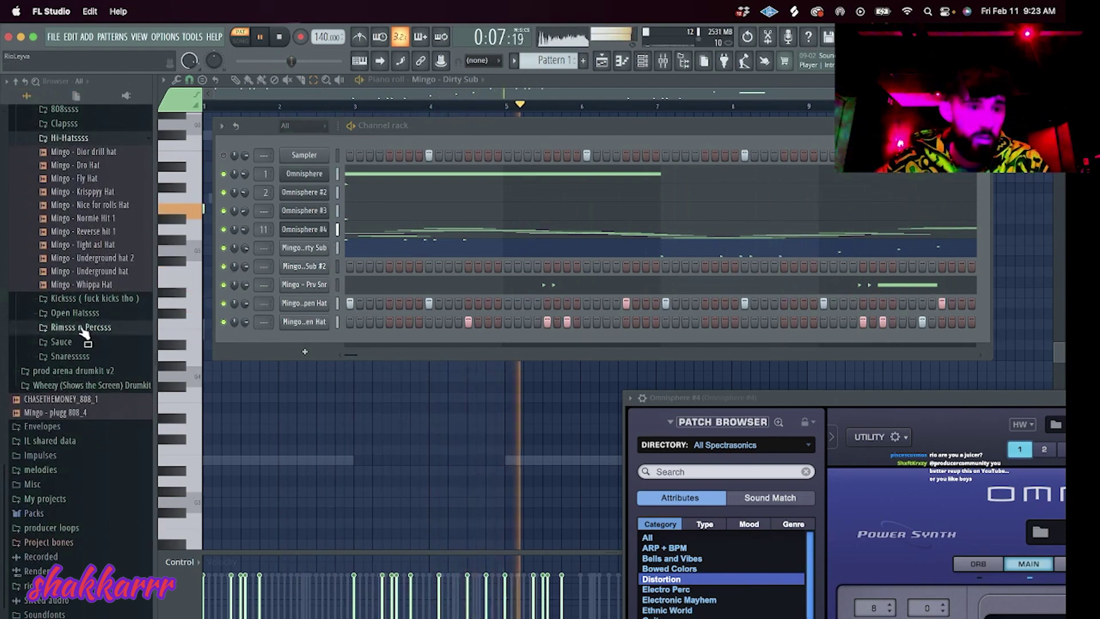
click(81, 327)
drag(80, 460, 245, 352)
right_click(282, 340)
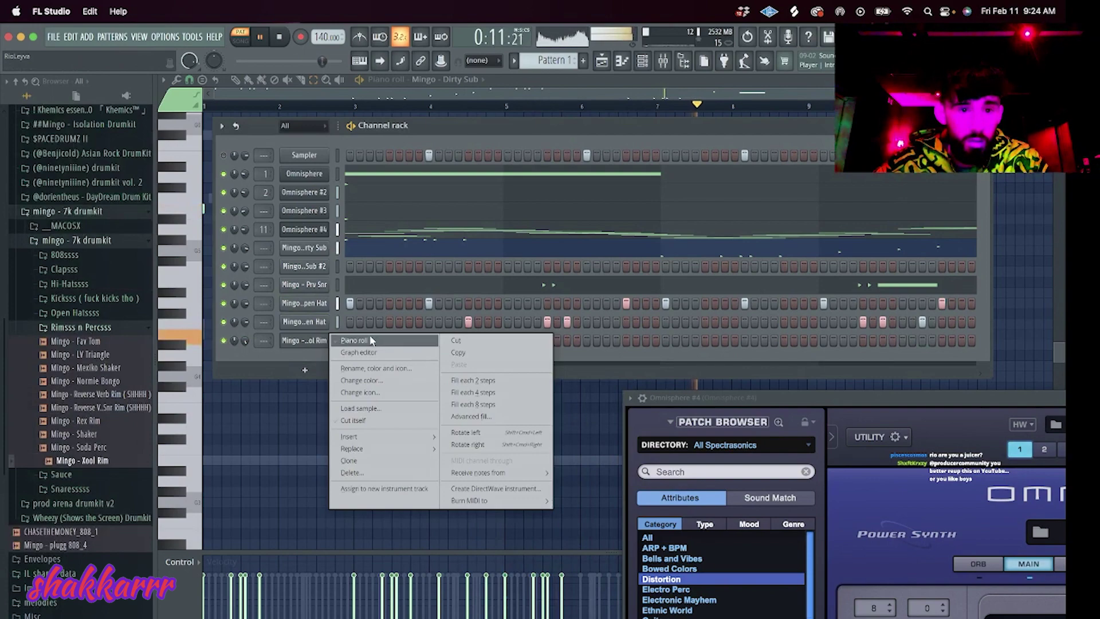
click(303, 344)
Set the snap to 1/6 beat and paint four consecutive Xool Rim hits leading into bar 2, plus one shortly after.
click(189, 80)
click(206, 187)
click(248, 80)
click(434, 325)
drag(435, 324, 465, 325)
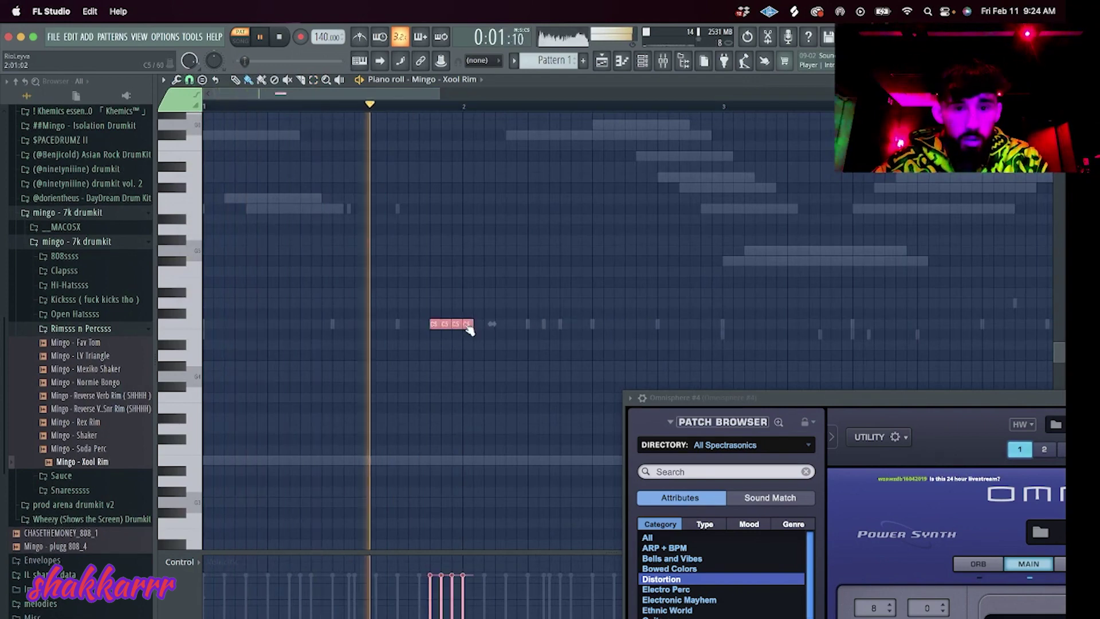
drag(440, 93, 592, 93)
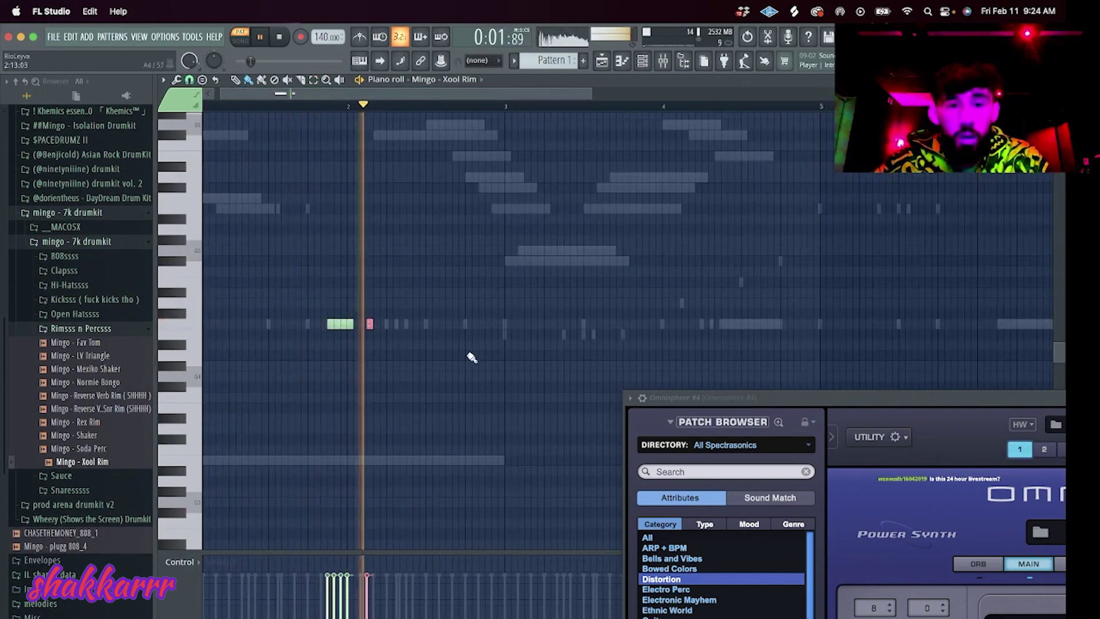
Place three lower-pitched Xool Rim hits around the start of bar 4 and repeat the pattern in bars 5–8 with extra hits in bars 6 and 8.
click(647, 377)
click(665, 376)
click(685, 377)
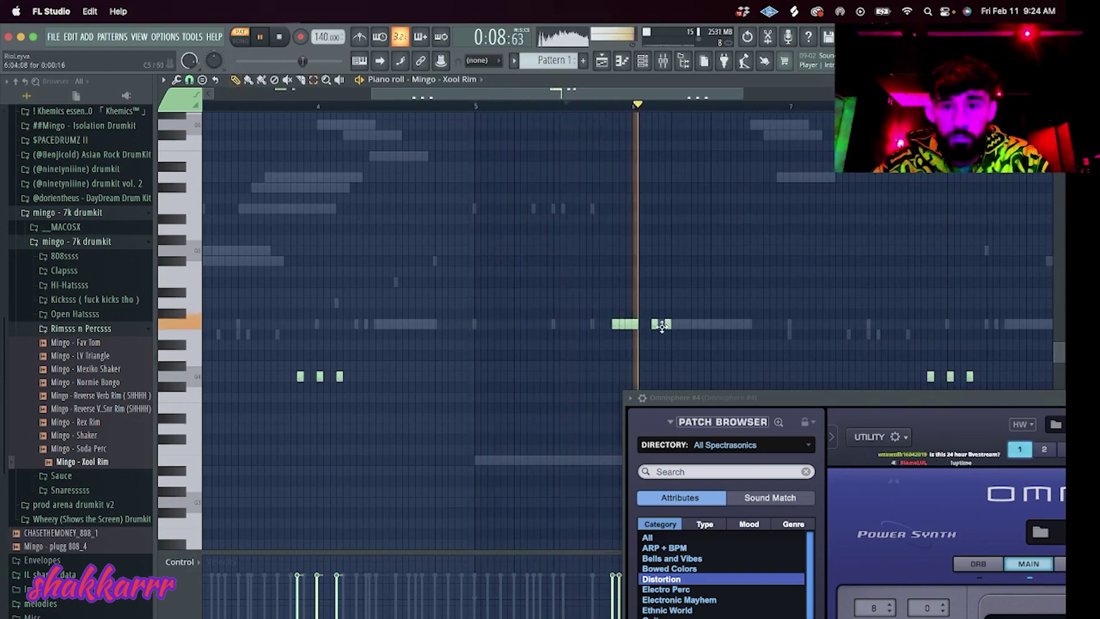
key(space)
key(space)
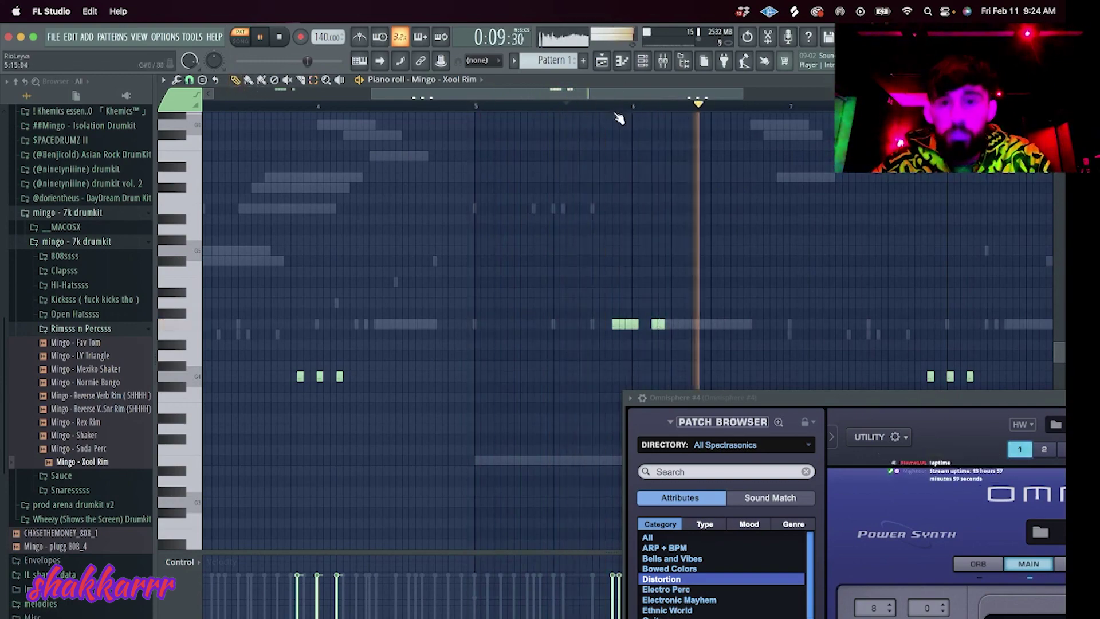
scroll(689, 345, down, 1)
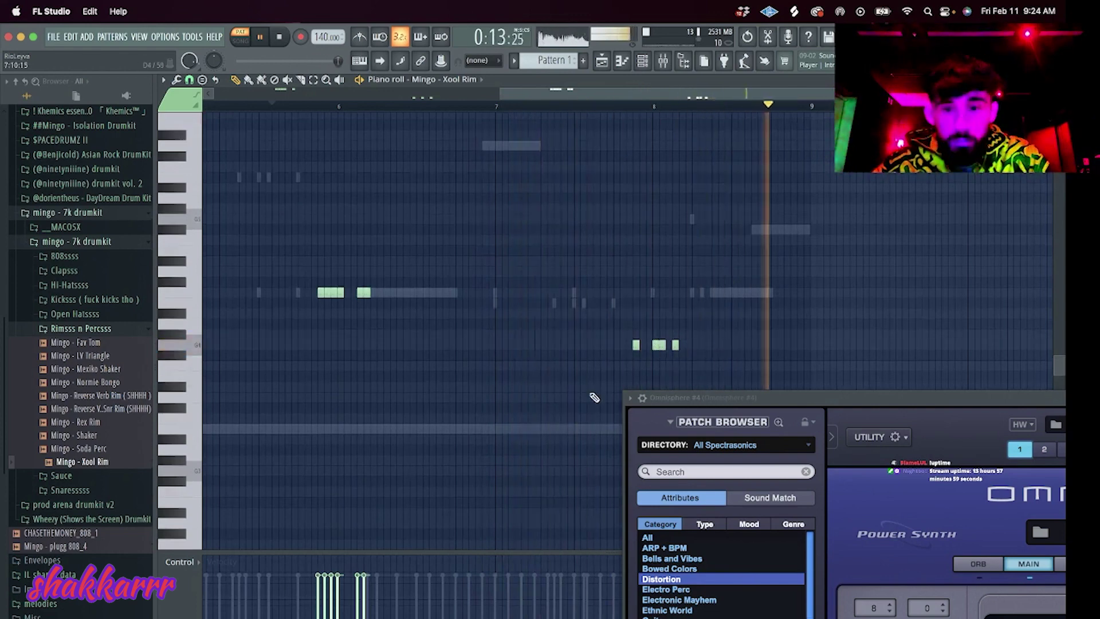
Add Mingo - Rex Rim as a channel with a hit on bar 3 step 11, and duplicate bars 1–4 into bars 5–8.
key(F6)
drag(275, 341, 284, 354)
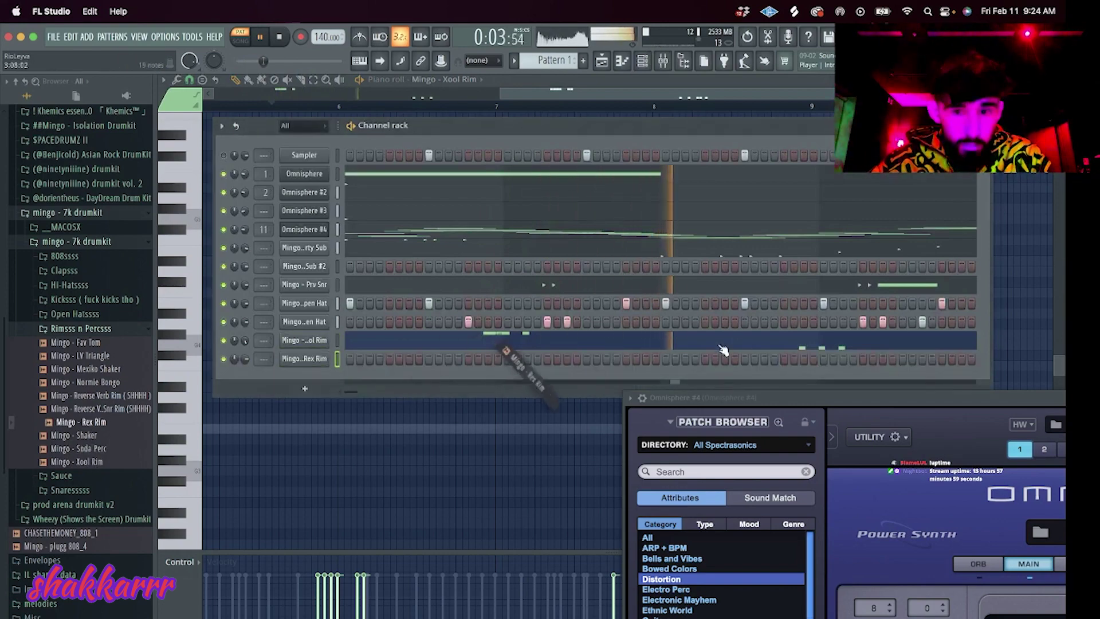
right_click(278, 357)
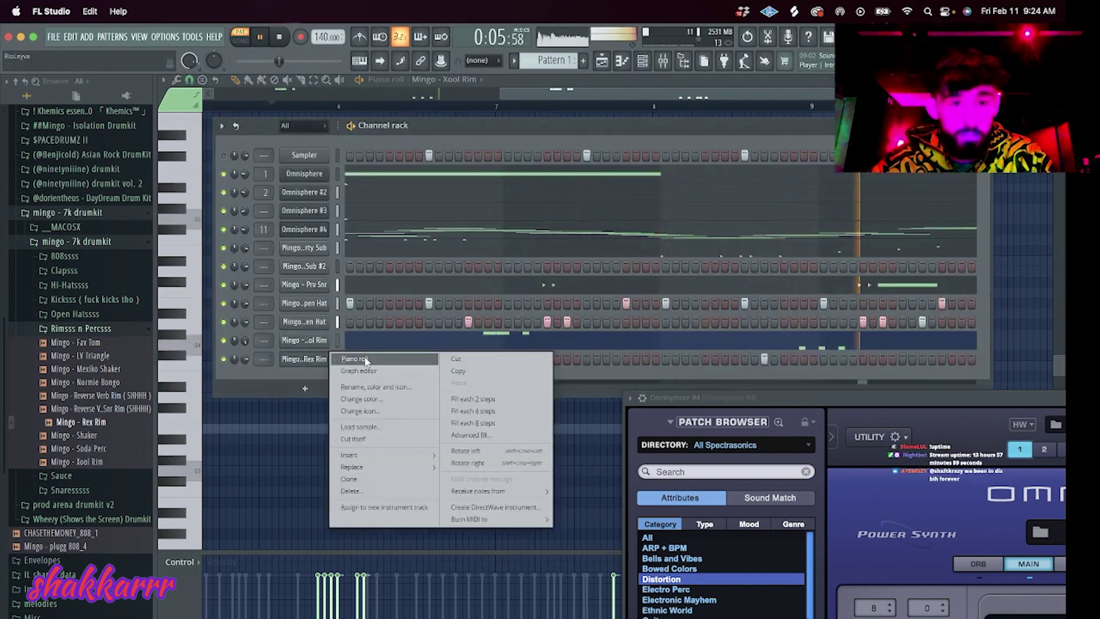
click(355, 361)
scroll(500, 92, down, 3)
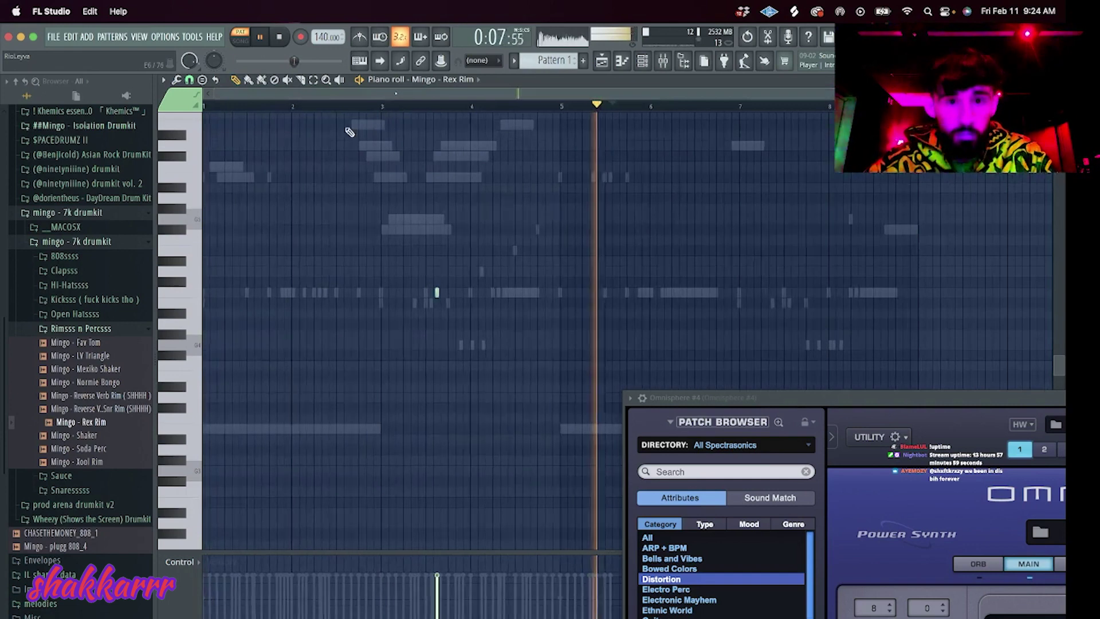
click(556, 107)
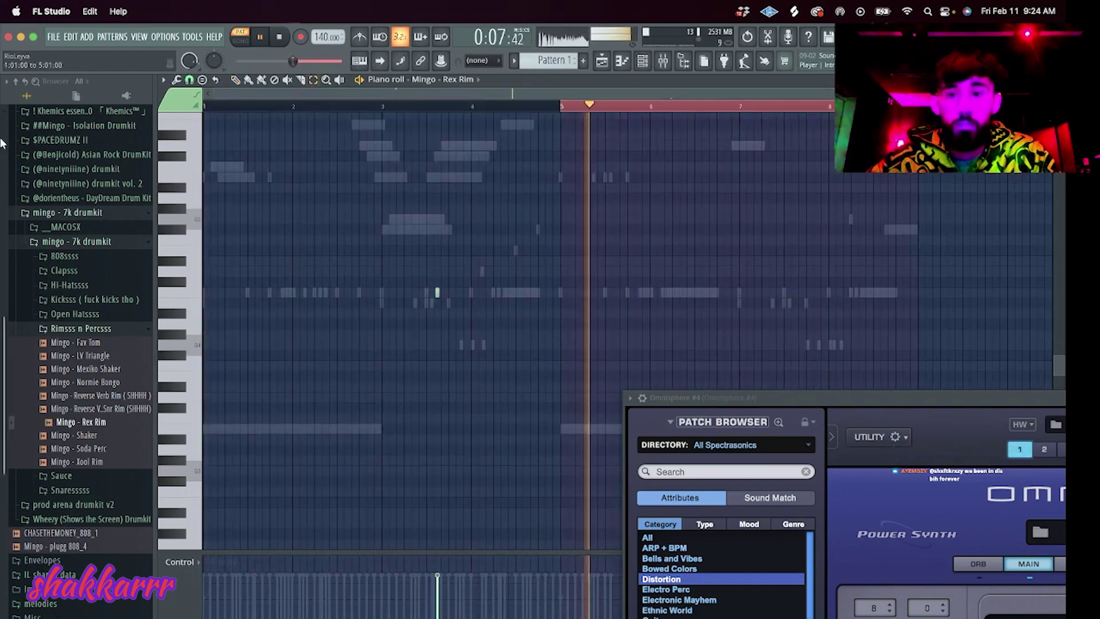
Mute Omnisphere #4 and add Mingo - Nice for rolls Hat as a channel with hits on steps 1 and 4.
click(642, 61)
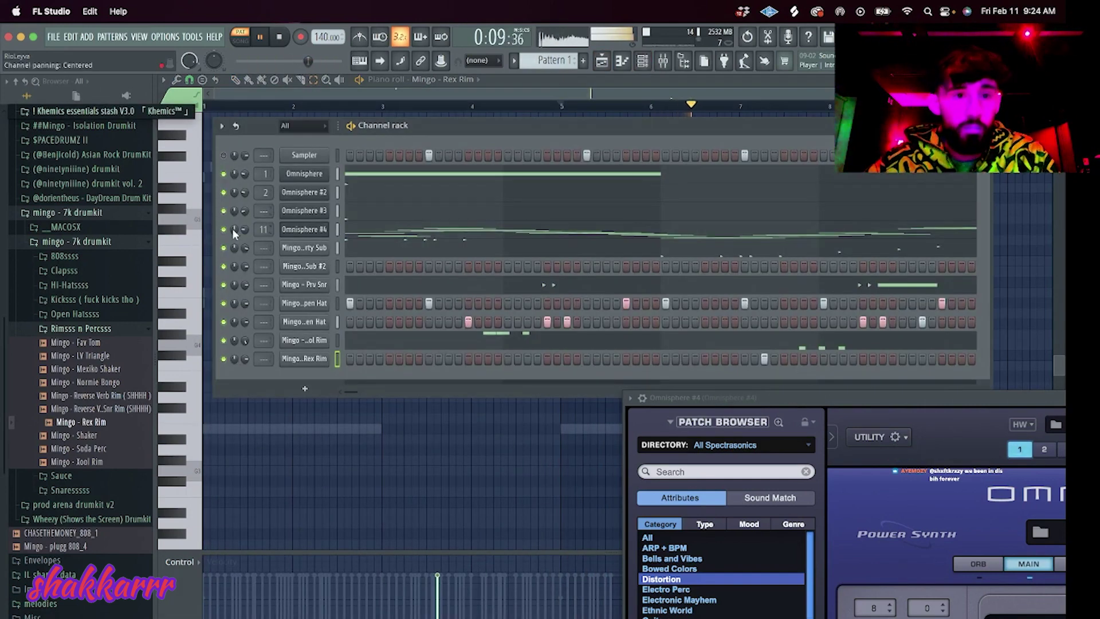
click(65, 256)
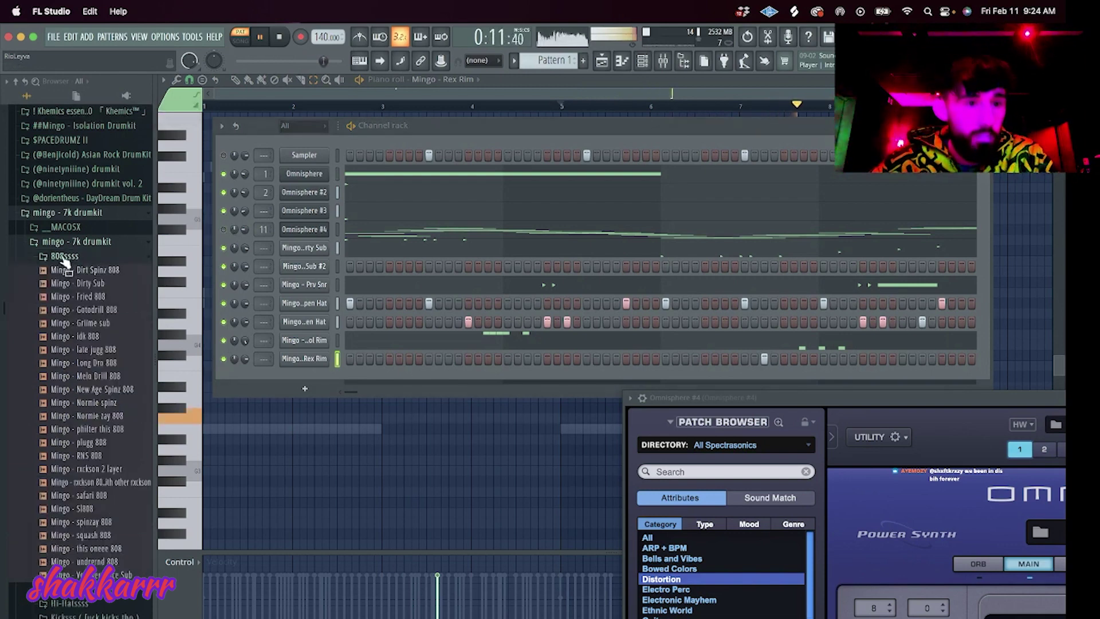
click(65, 256)
click(68, 285)
drag(255, 374, 368, 378)
Try further Nice for rolls Hat hits on steps 7 and 9 to 12 of bar 1.
key(space)
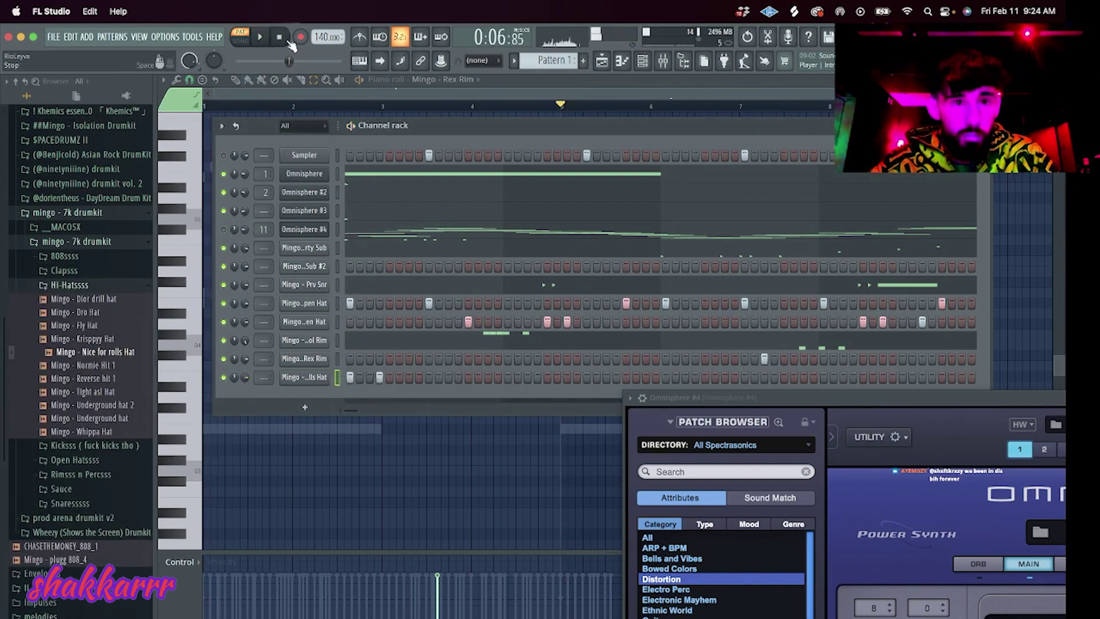
click(409, 377)
key(space)
click(418, 377)
click(429, 377)
click(439, 377)
click(458, 377)
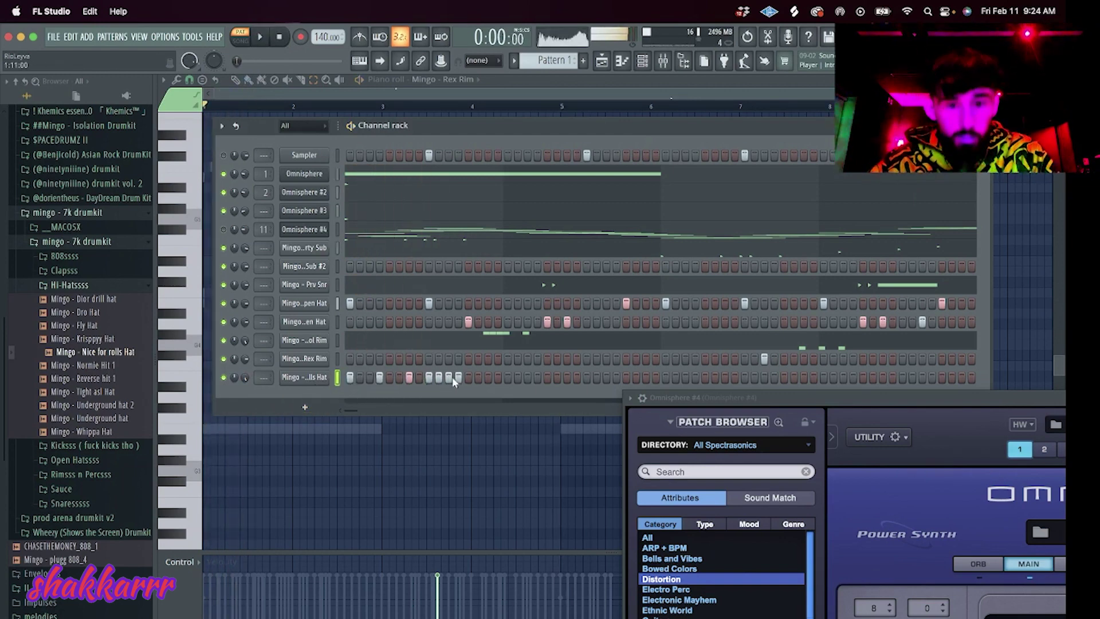
key(space)
Open the Mingo - Nice for rolls Hat channel in the piano roll and set the snap to 1/2 step.
right_click(327, 378)
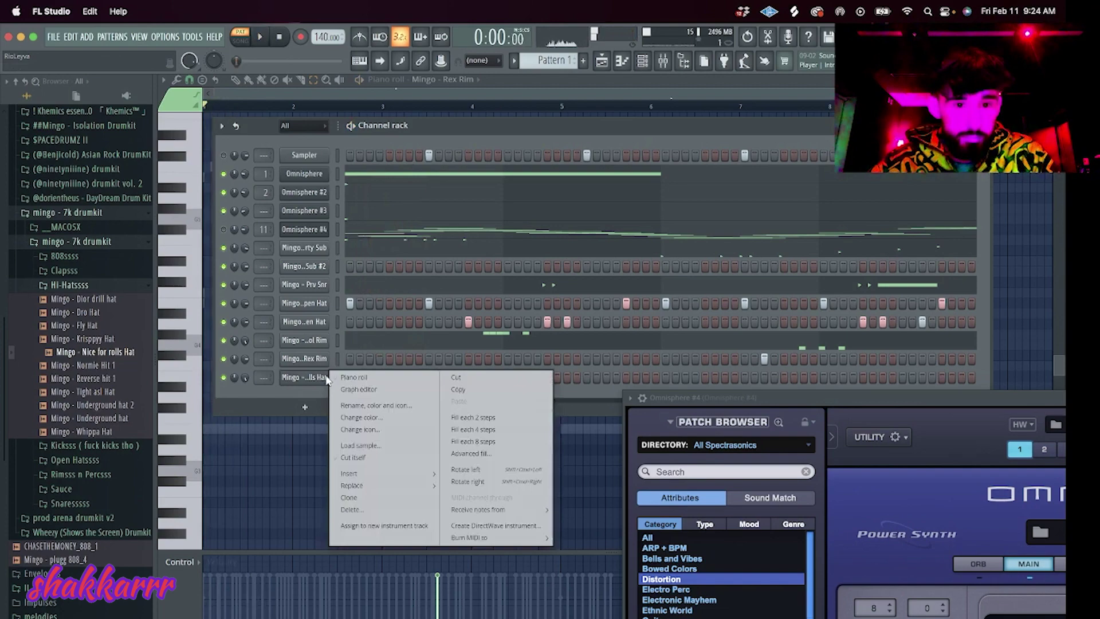
click(403, 378)
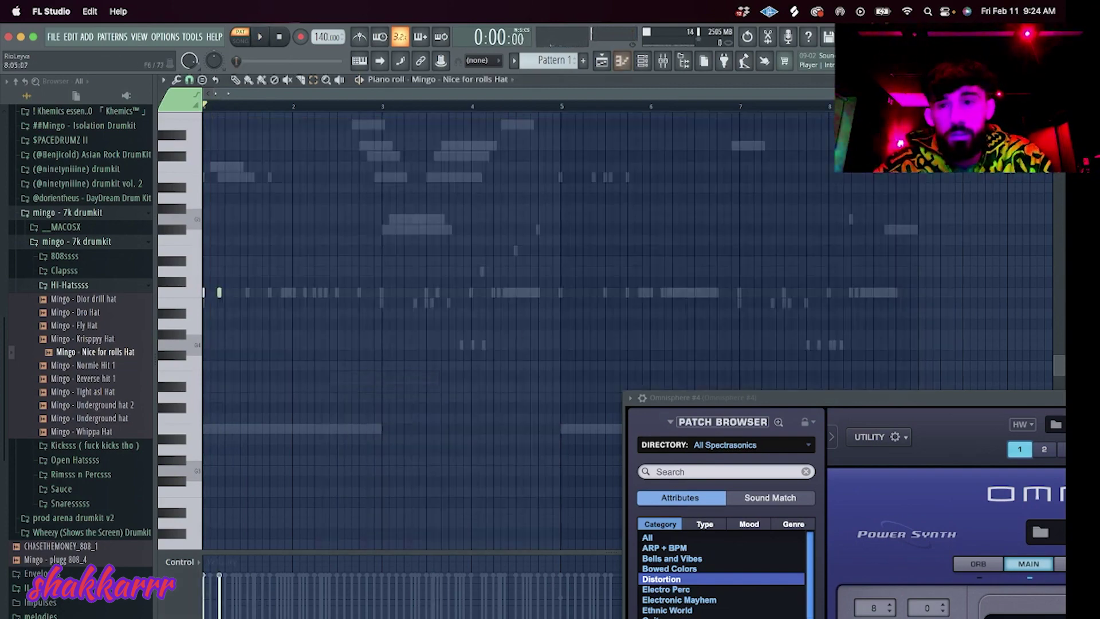
click(189, 79)
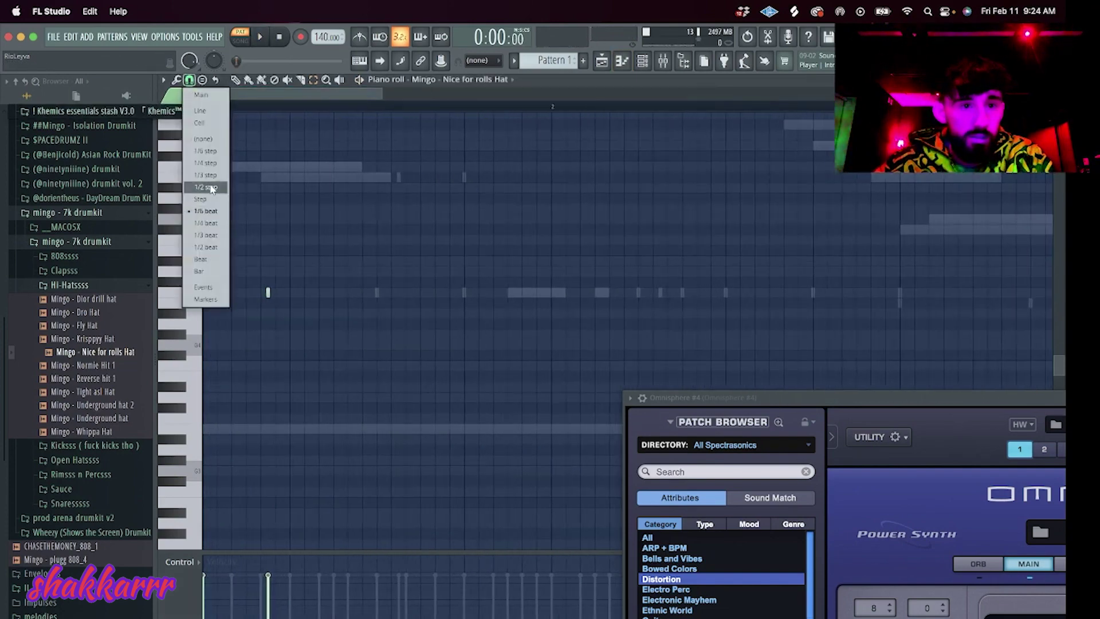
click(213, 176)
click(190, 79)
click(209, 187)
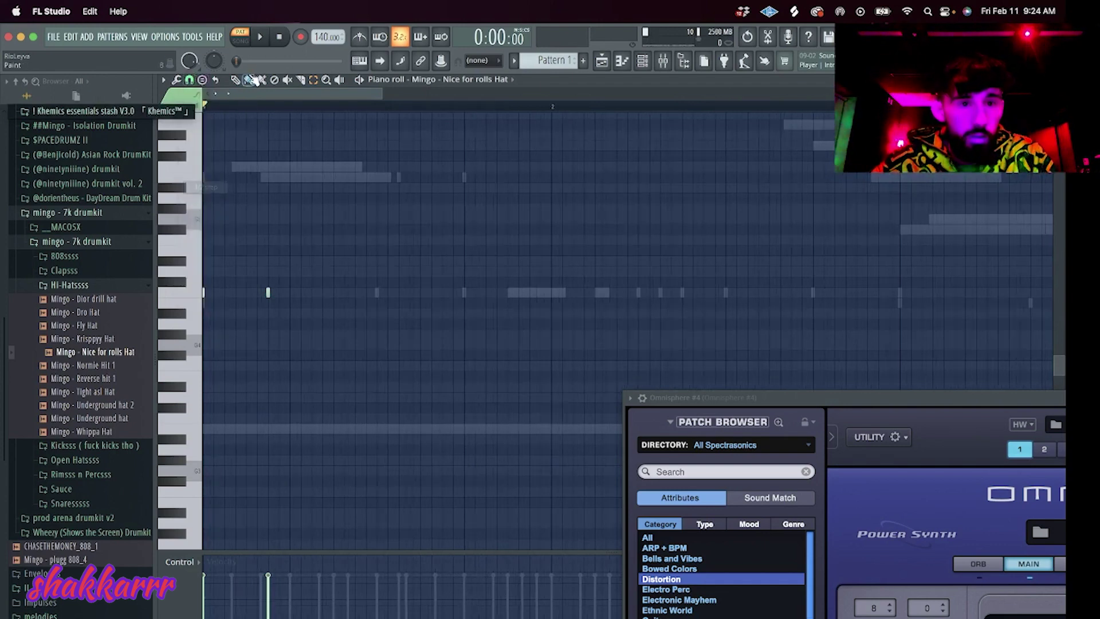
Add a three-hit half-step hat roll from bar 1 step 4 and hits on steps 7, 9, 10, 11, 13, 14 and 15.
key(space)
click(267, 292)
click(279, 293)
click(290, 292)
click(332, 293)
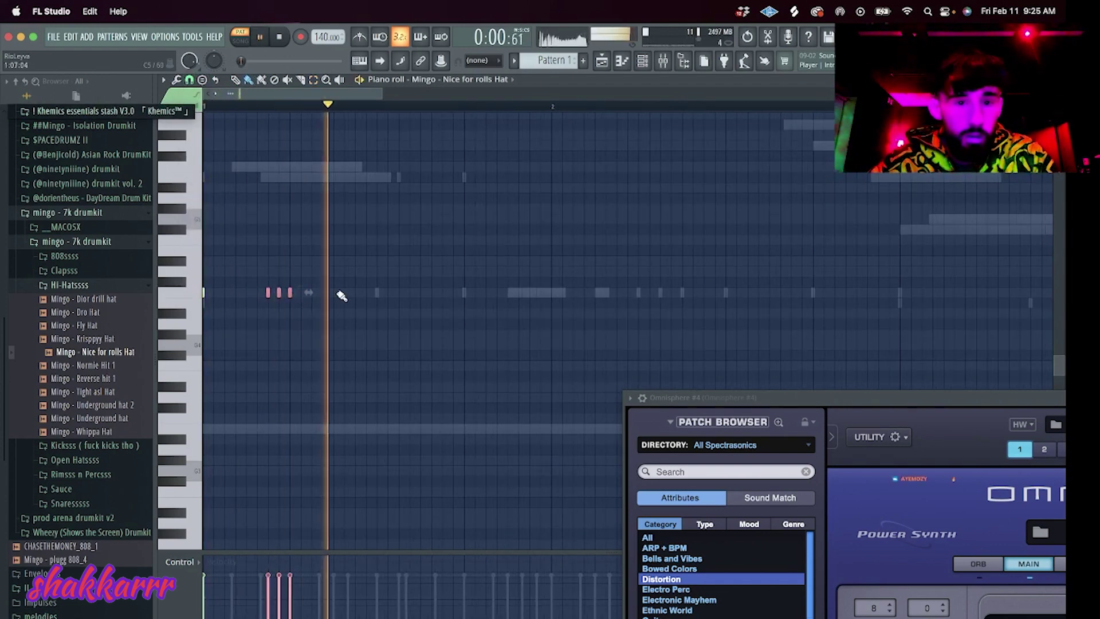
click(377, 292)
click(399, 293)
click(420, 293)
click(464, 292)
click(485, 293)
click(507, 293)
Fill bar 2 of the hat with hits on steps 1, 4 and 11 and three-hit rolls from steps 7, 9 and 13.
click(550, 292)
click(562, 293)
click(617, 293)
click(682, 293)
right_click(562, 293)
click(562, 292)
click(573, 293)
right_click(572, 292)
right_click(562, 293)
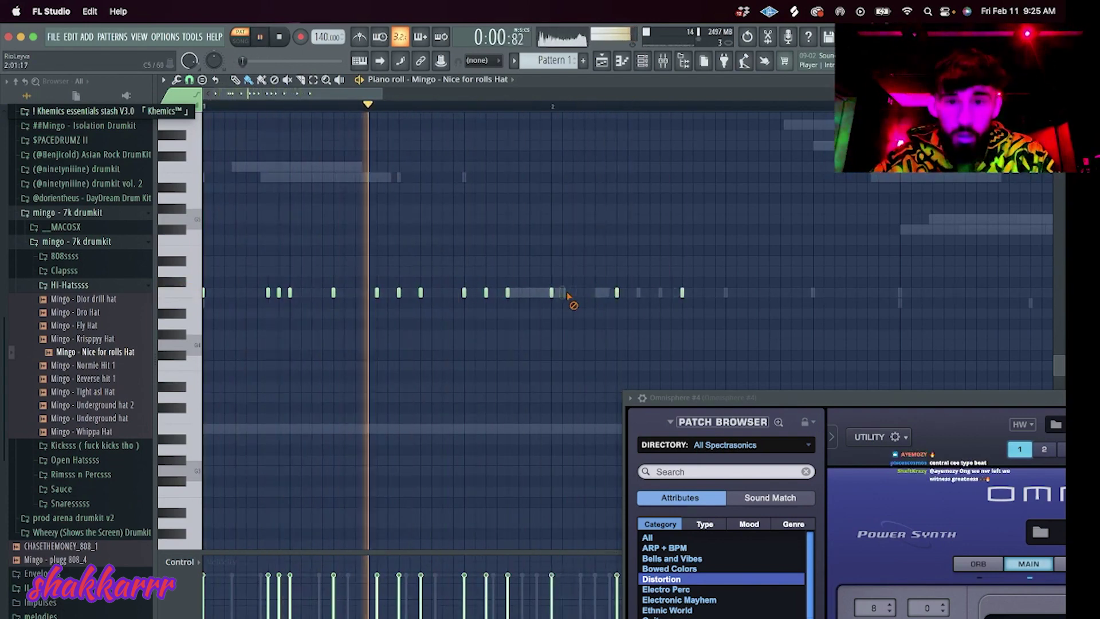
click(693, 293)
click(703, 293)
click(726, 292)
click(736, 293)
click(747, 293)
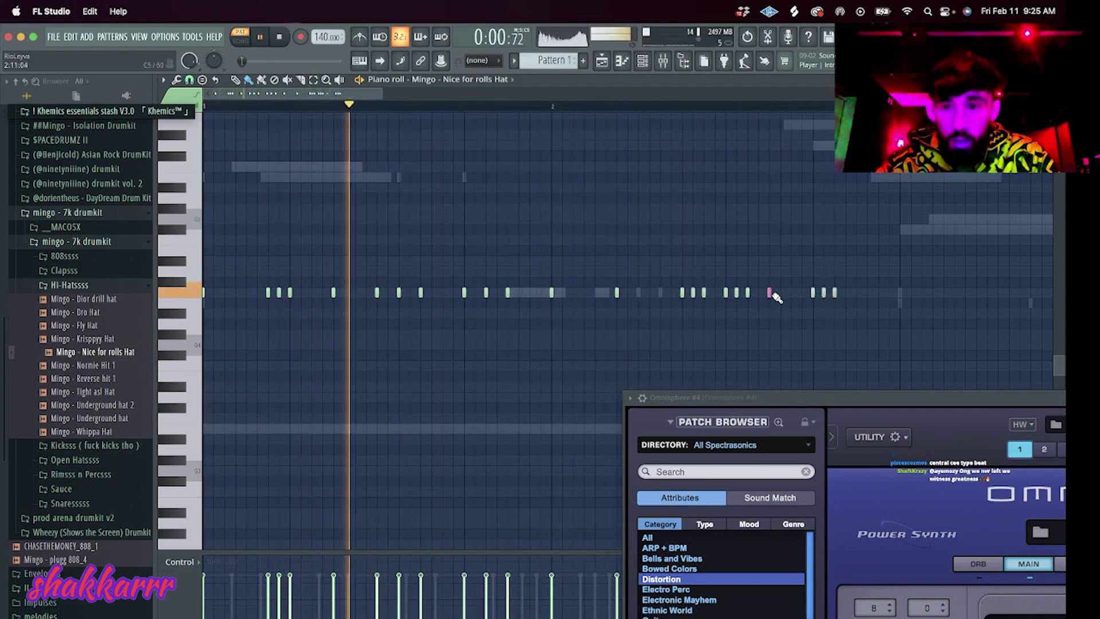
Place lower-pitched hat rolls on bar 2 steps 13 and 15 and hits at that pitch on bar 3 steps 1, 3, 5, 6 and 7.
scroll(830, 307, down, 5)
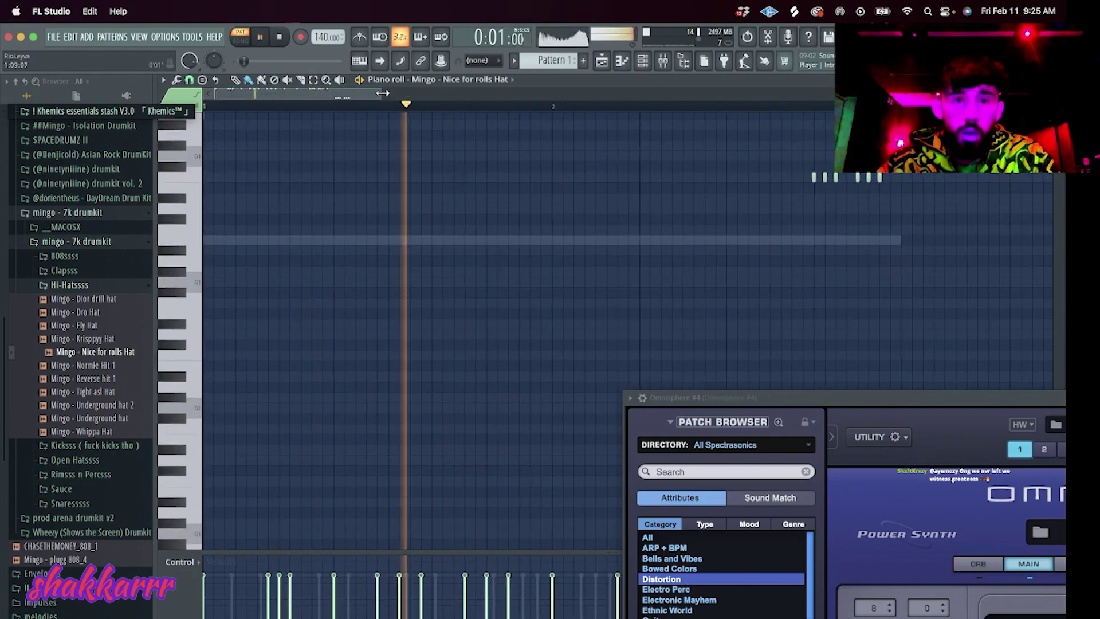
ctrl+scroll(503, 209, down, 3)
scroll(509, 291, up, 3)
click(546, 240)
click(569, 240)
click(590, 240)
click(600, 239)
click(611, 240)
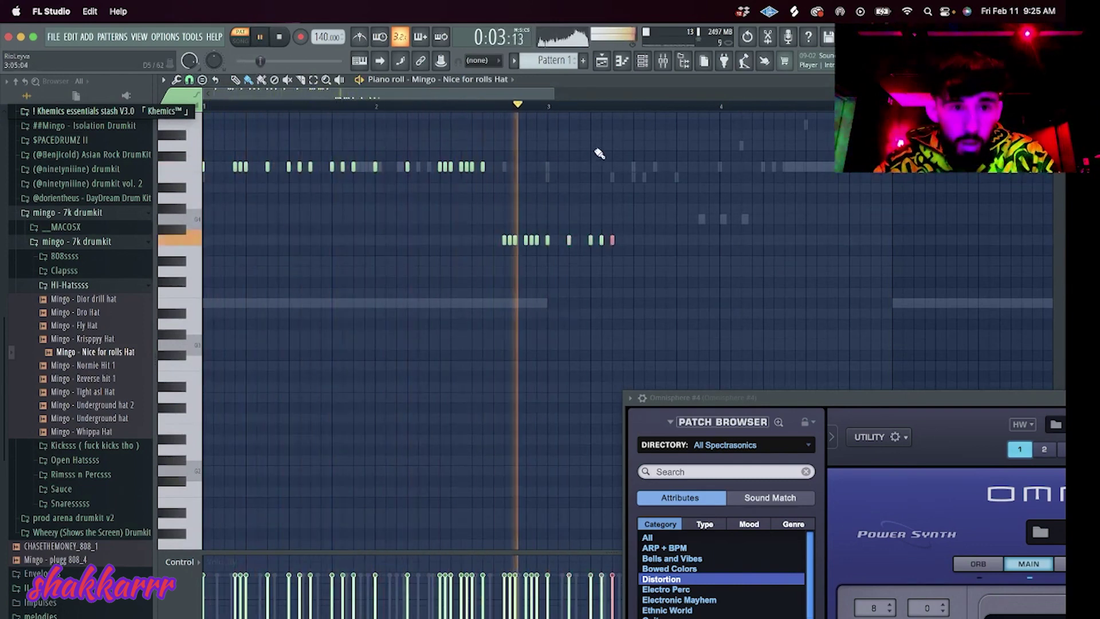
Add original-pitch hat rolls from bar 3 step 11 and bar 4 steps 1 and 3, with hits on bar 3 steps 13 and 15.
click(655, 167)
click(660, 167)
click(665, 166)
click(676, 167)
click(697, 166)
drag(720, 166, 746, 166)
right_click(735, 167)
click(752, 167)
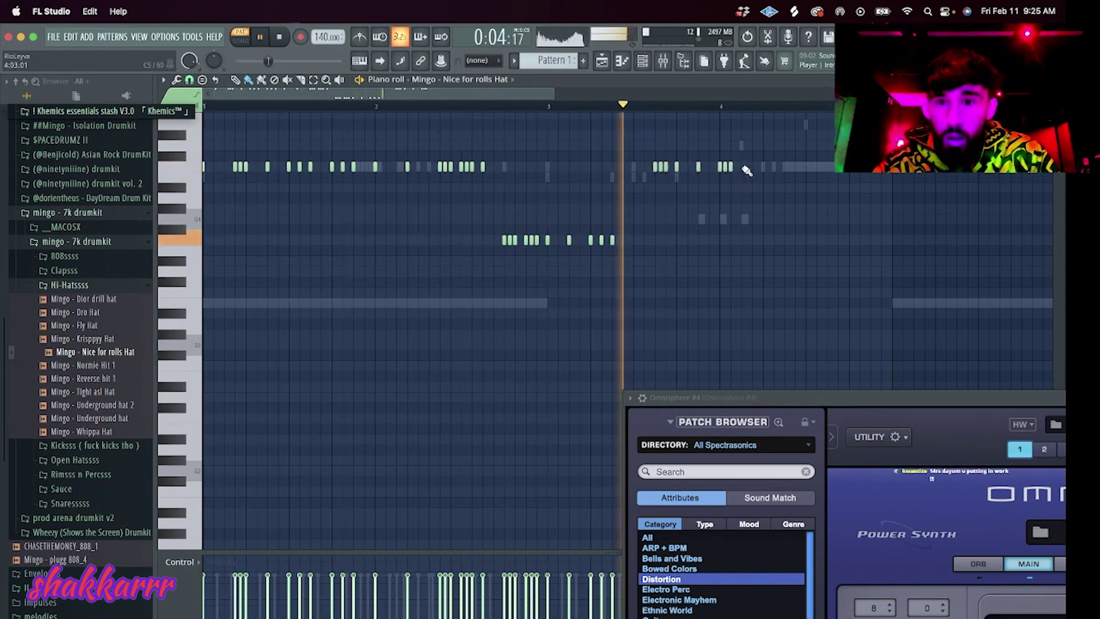
Add a lower-pitched six-hit roll from bar 4 step 9 and a deeper hit on step 15, and duplicate bars 1–4 into bars 5–8.
key(space)
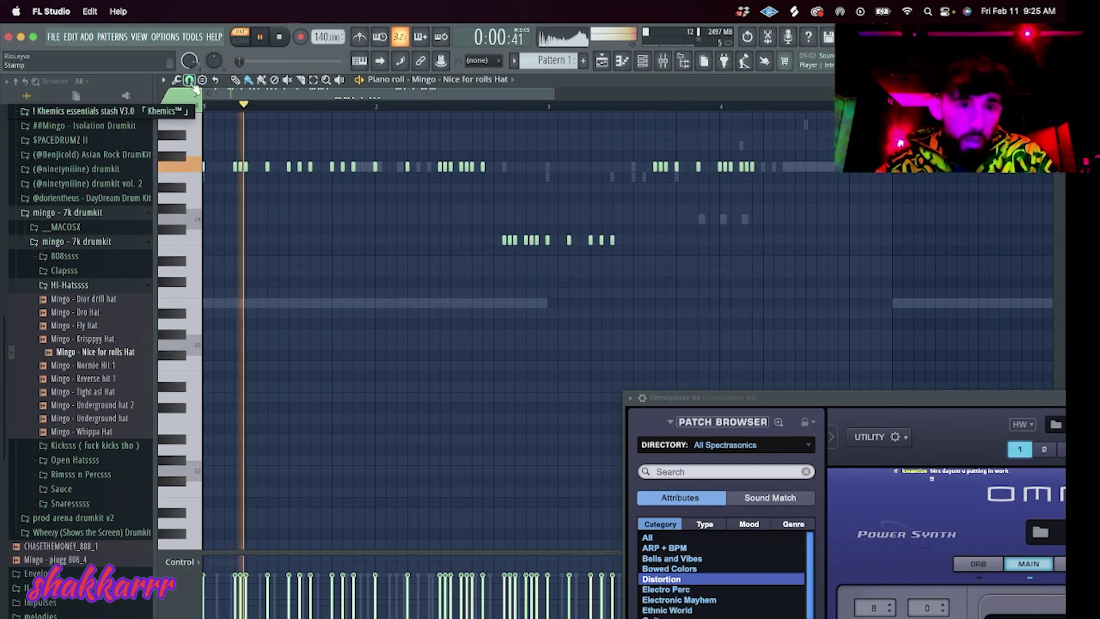
click(711, 104)
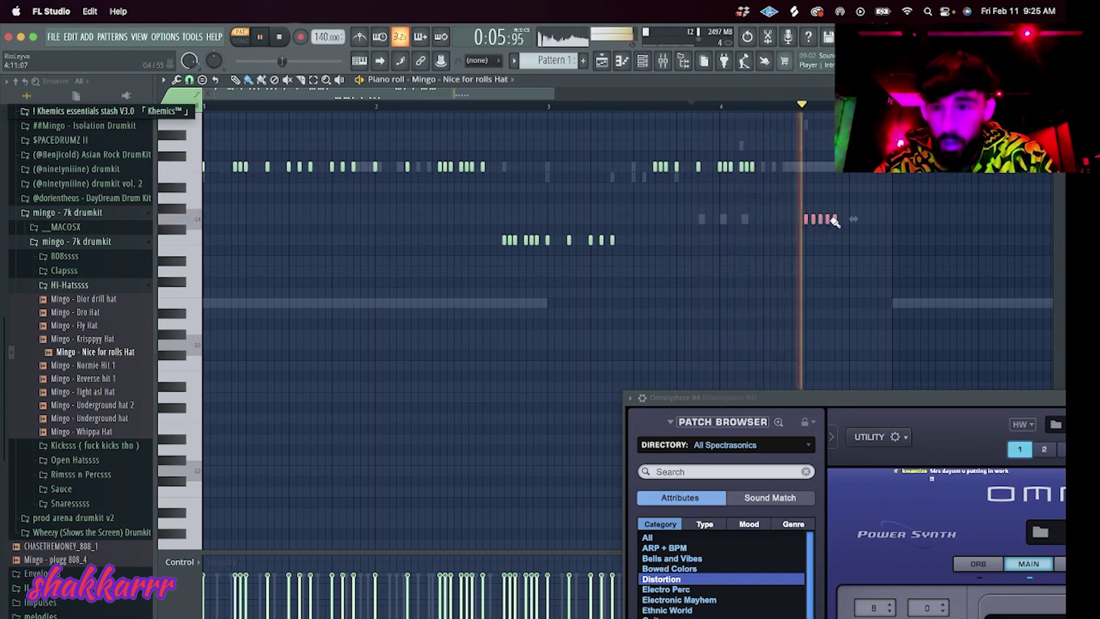
click(839, 220)
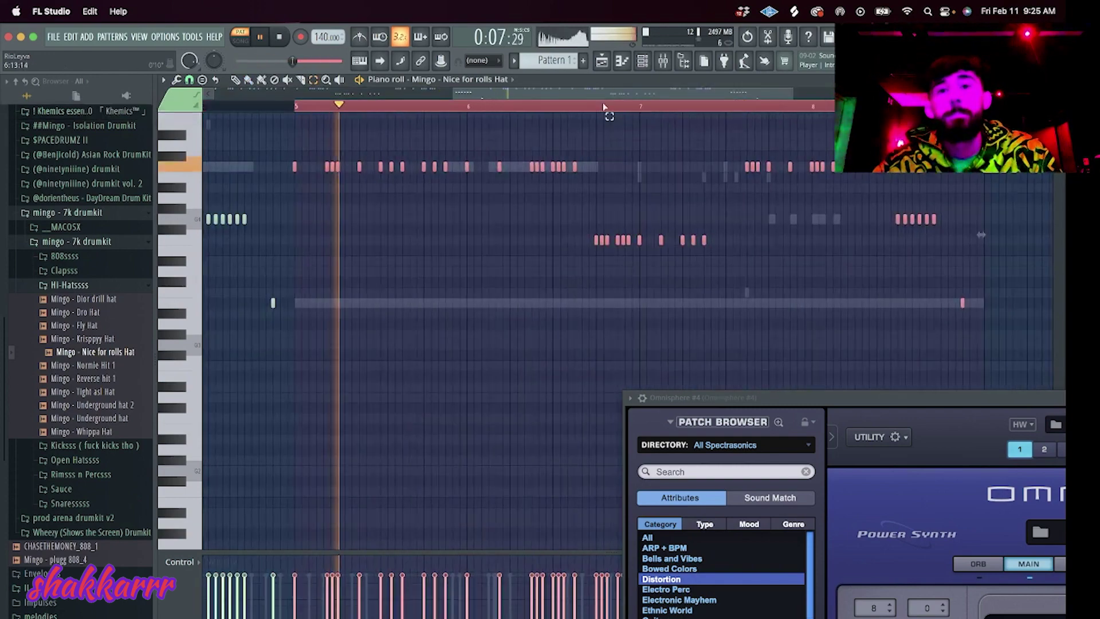
Load Mingo - Xool Snr from the drumkit's snares into the Sampler channel.
key(F6)
click(69, 503)
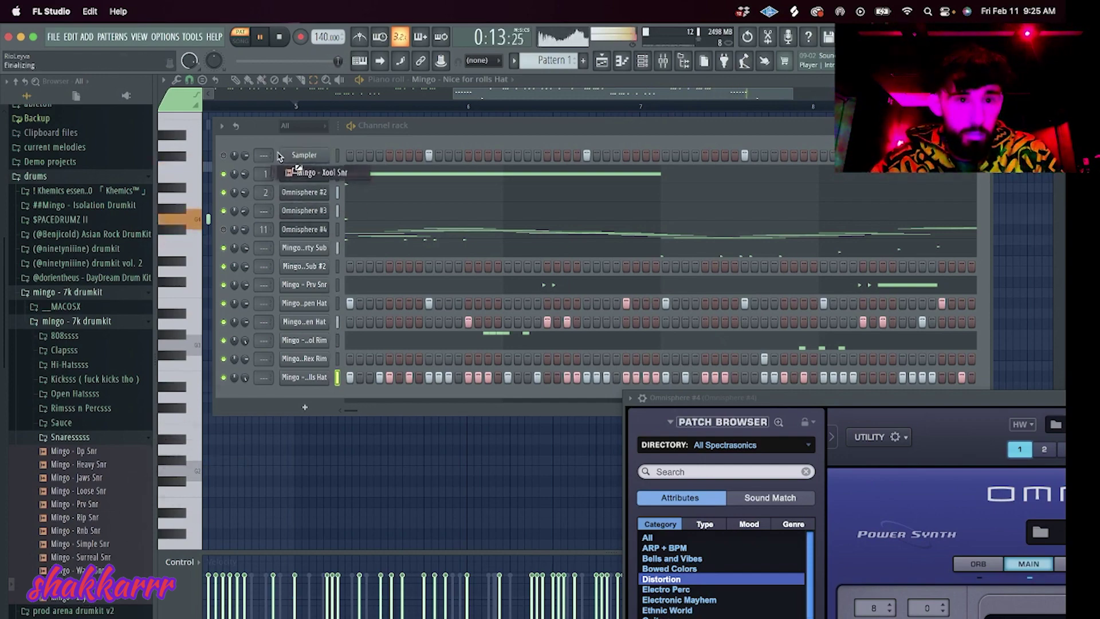
drag(279, 156, 276, 156)
click(305, 156)
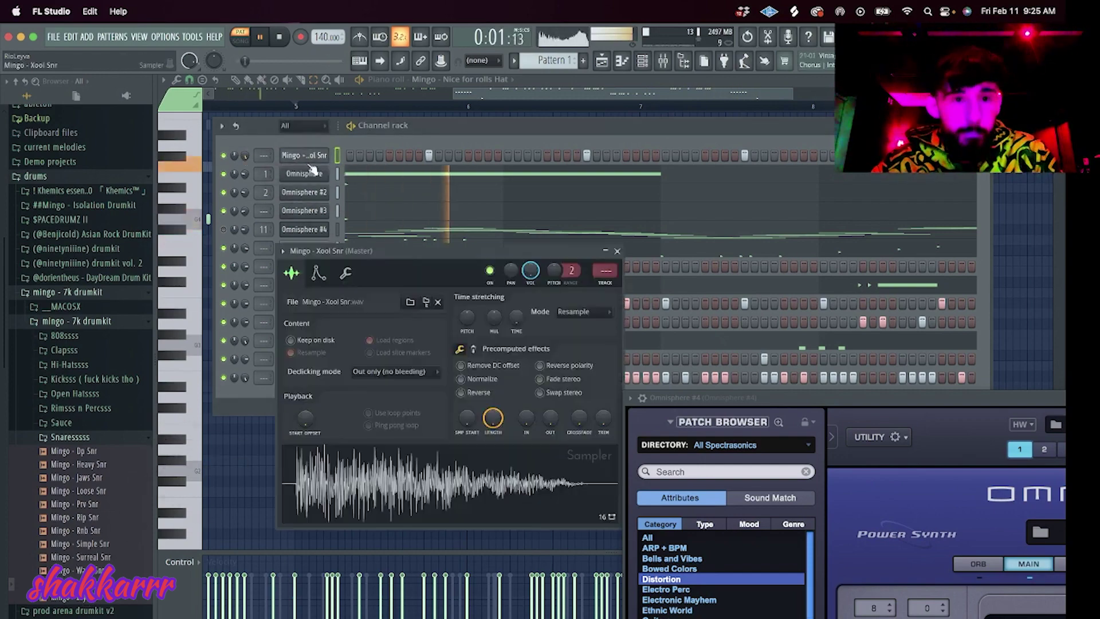
click(474, 349)
click(617, 252)
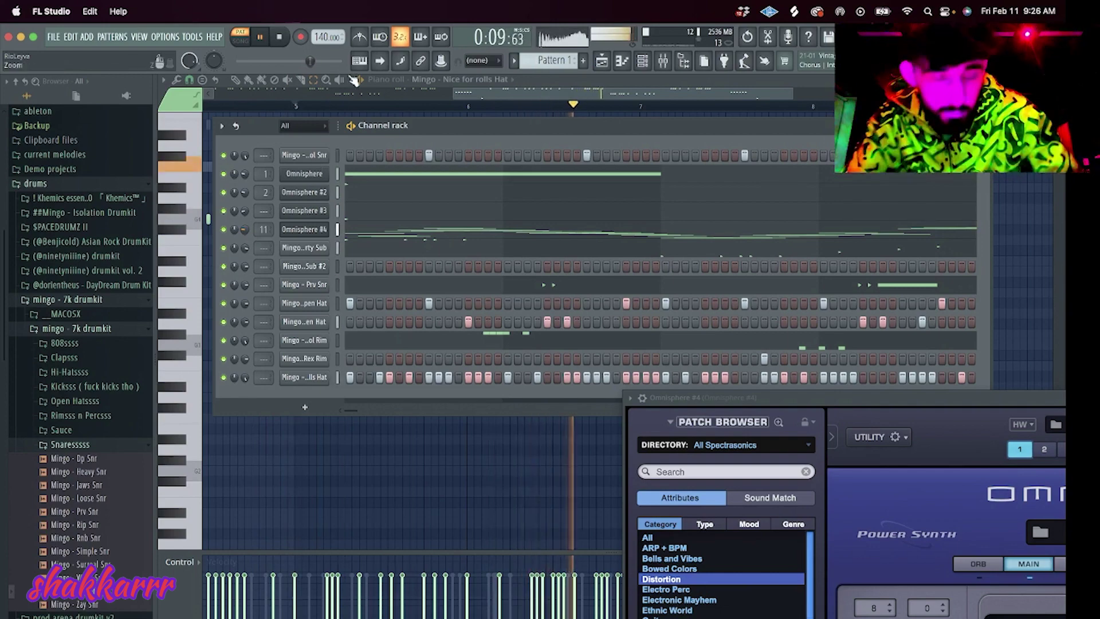
Try to shift the pitch of the four Omnisphere channels and Dirty Sub together by 2 semitones.
key(F6)
key(F6)
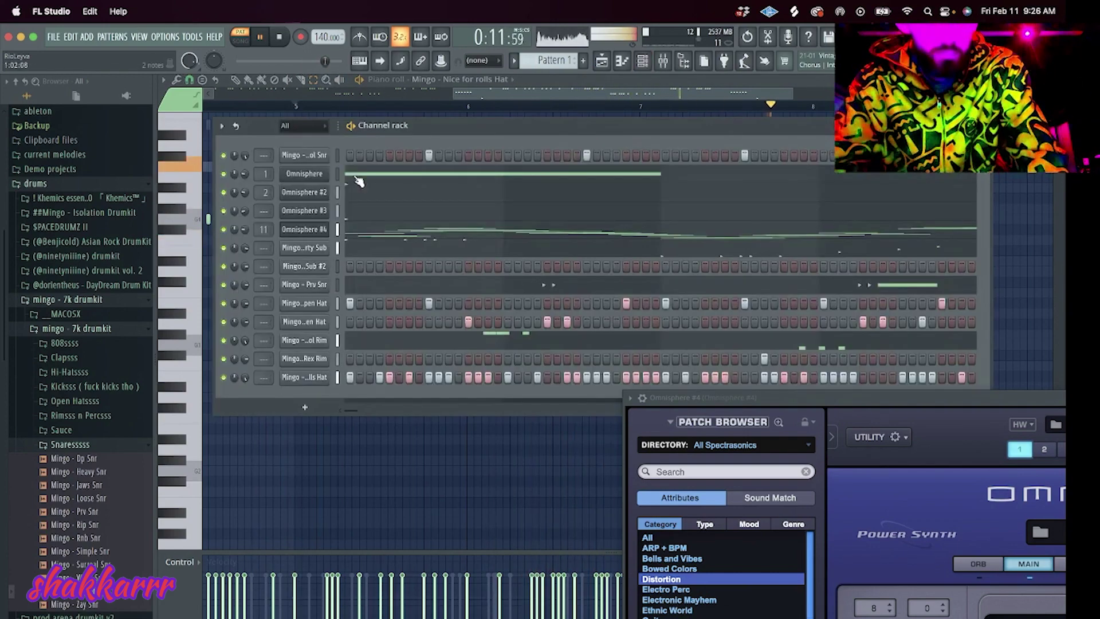
click(222, 126)
click(297, 278)
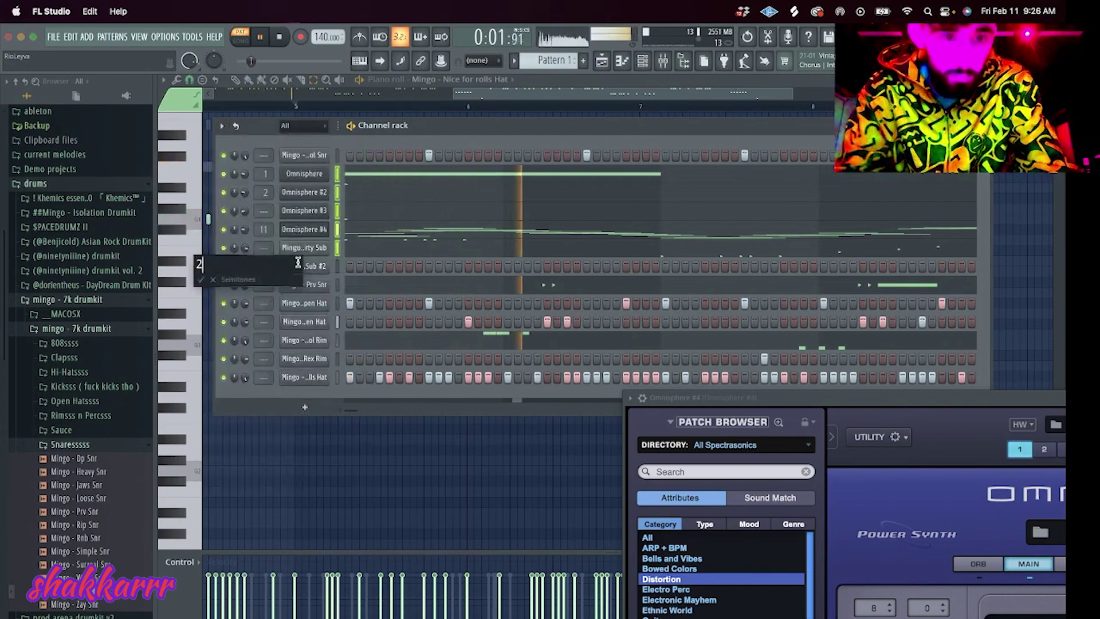
key(Return)
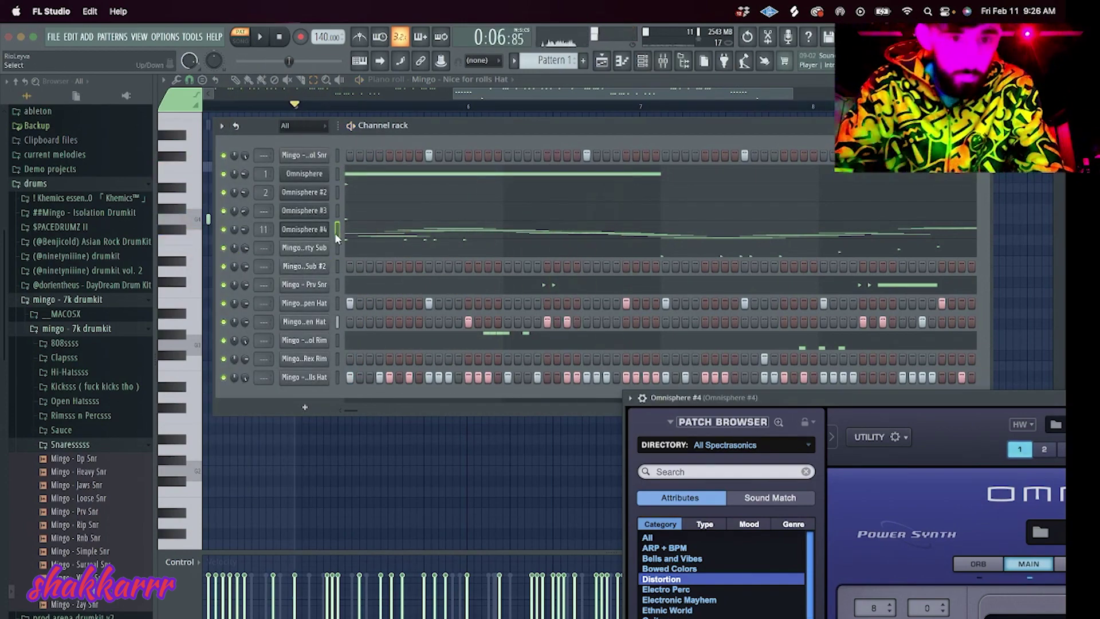
click(340, 230)
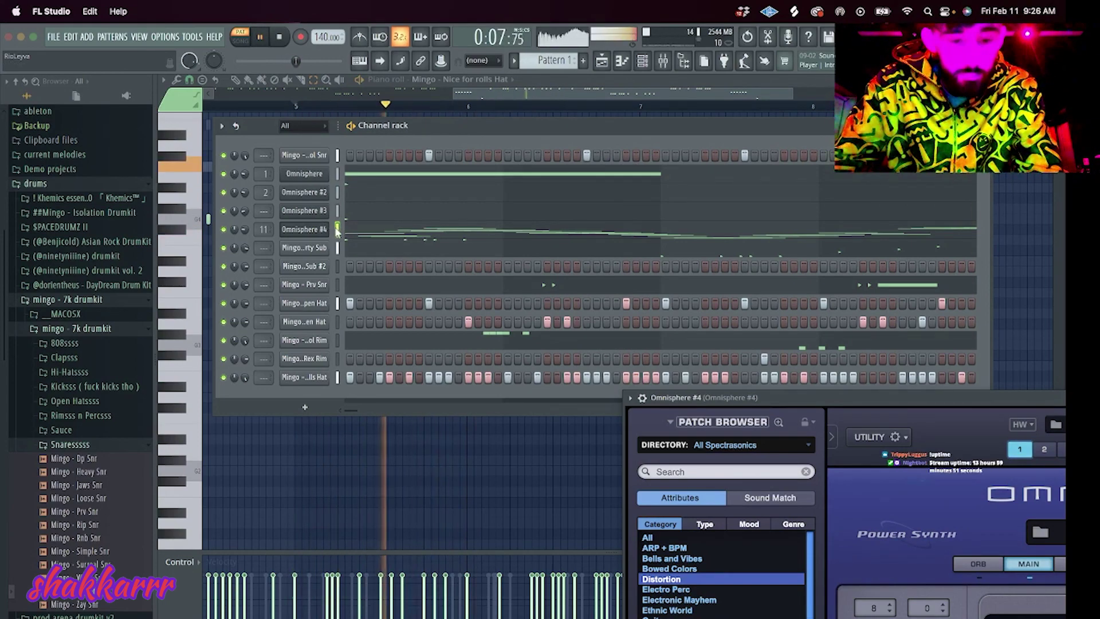
click(260, 34)
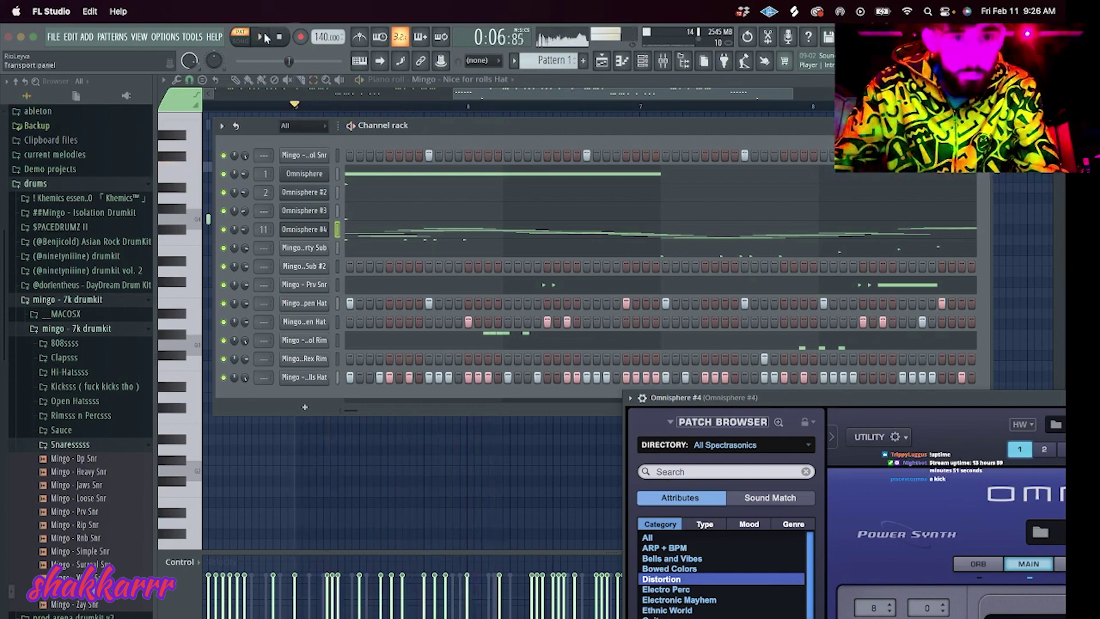
key(ctrl+z)
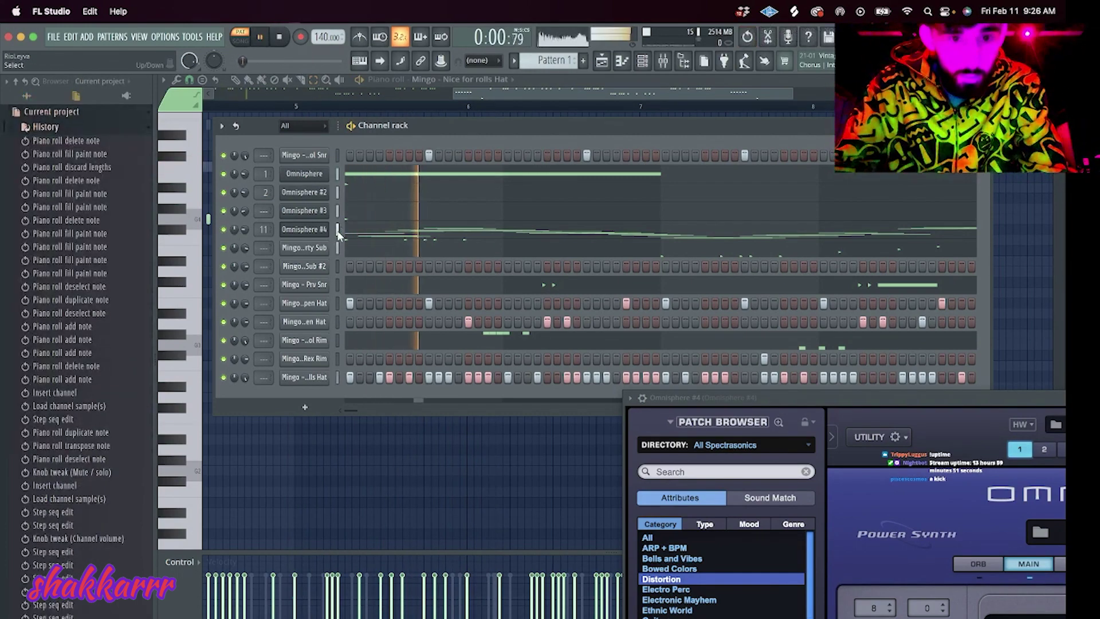
Try lowering the long notes of Omnisphere and Omnisphere #2 by semitone steps in the piano roll.
click(347, 173)
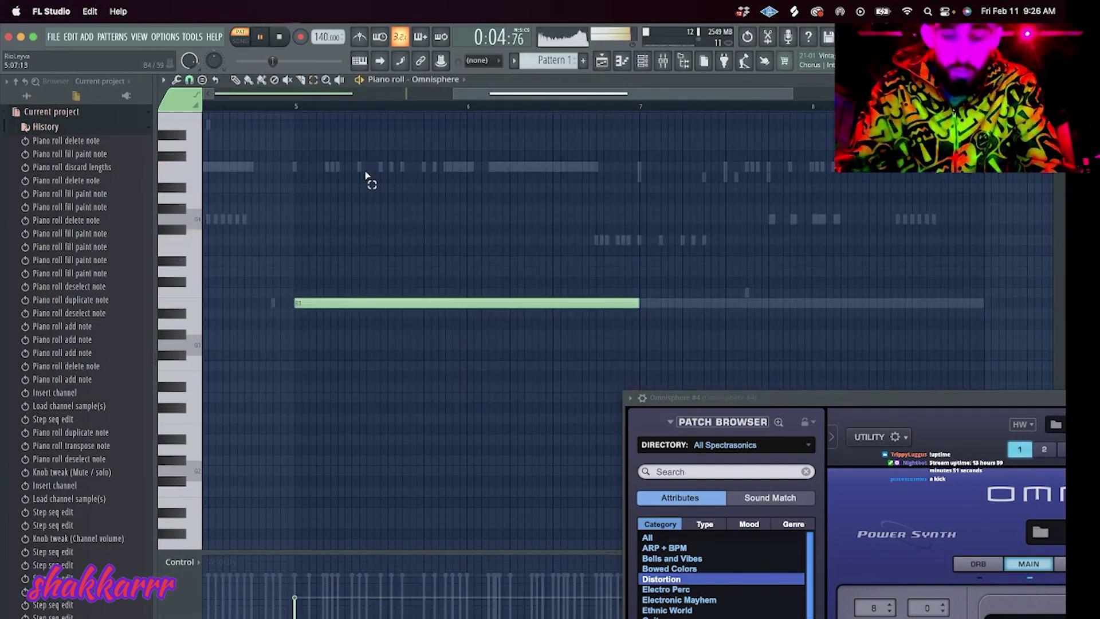
key(shift+Down)
click(434, 80)
click(466, 110)
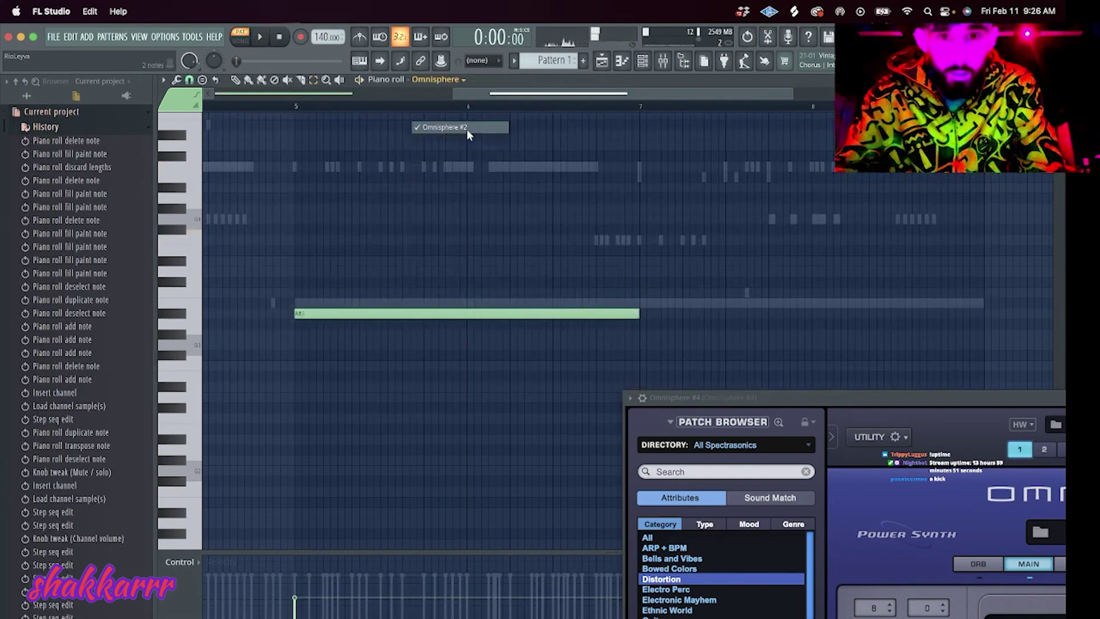
click(461, 80)
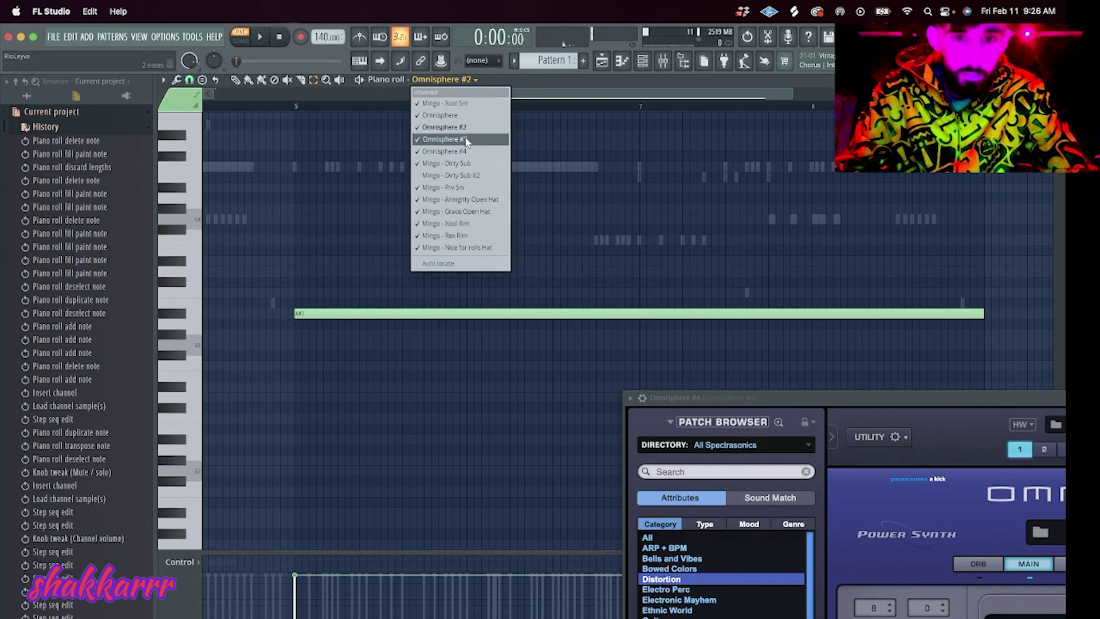
key(Escape)
key(shift+Down)
click(463, 80)
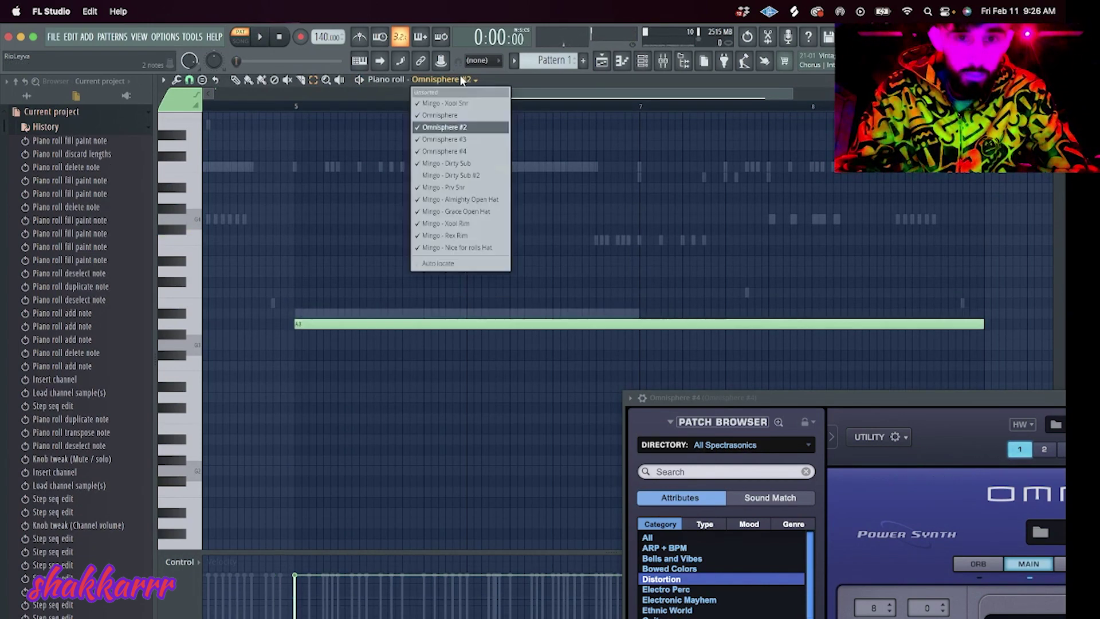
click(469, 139)
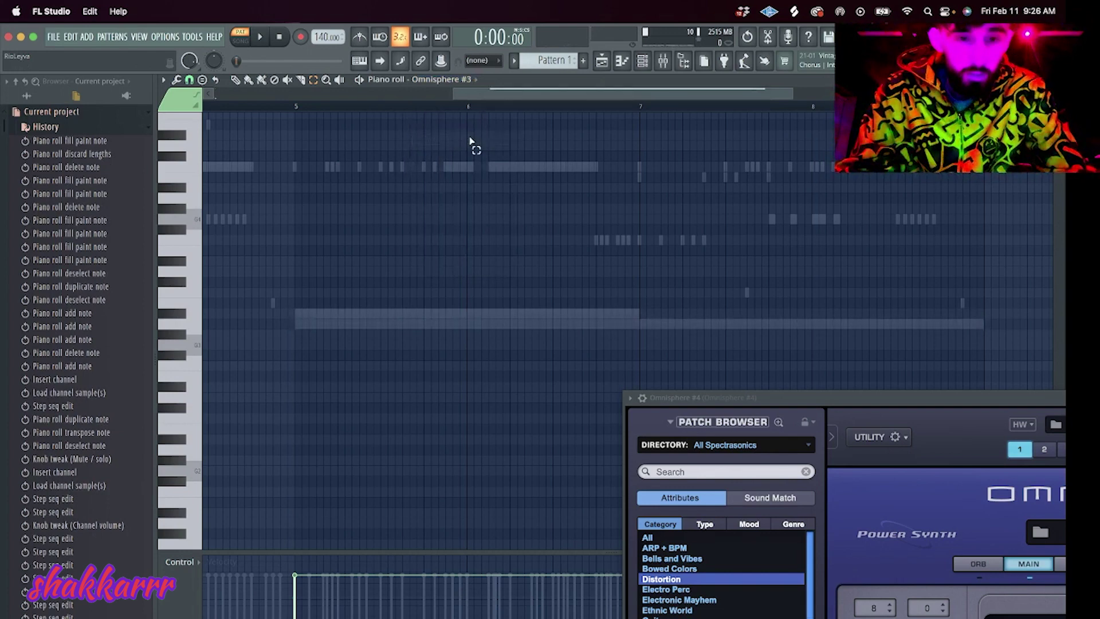
key(ctrl+z)
key(ctrl+z)
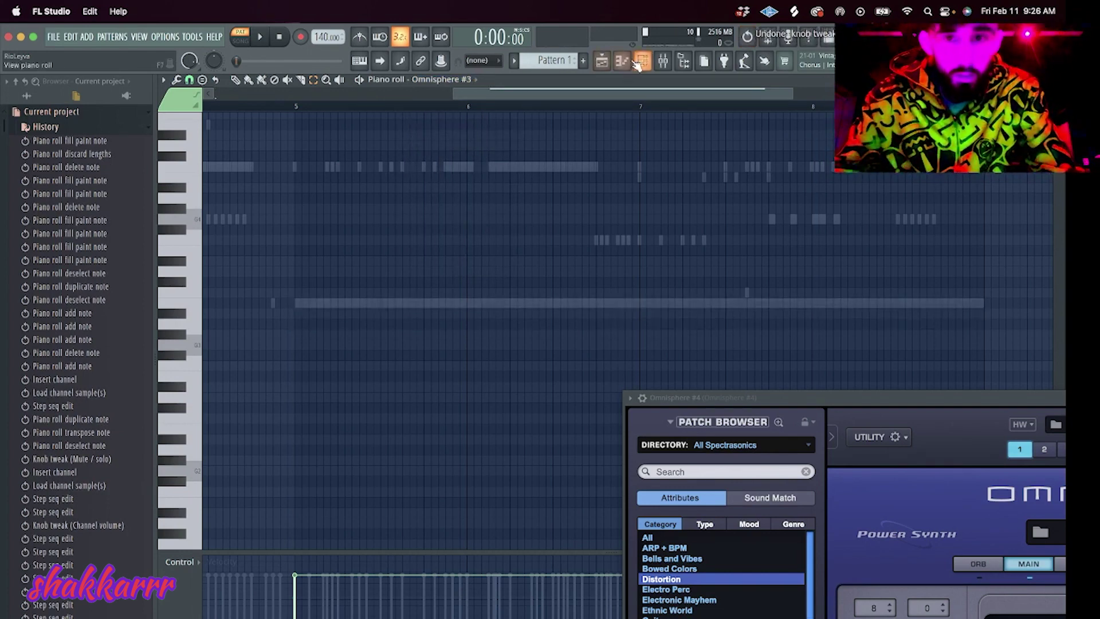
Lower the long notes of Omnisphere and Omnisphere #2 by one semitone.
click(639, 60)
click(384, 173)
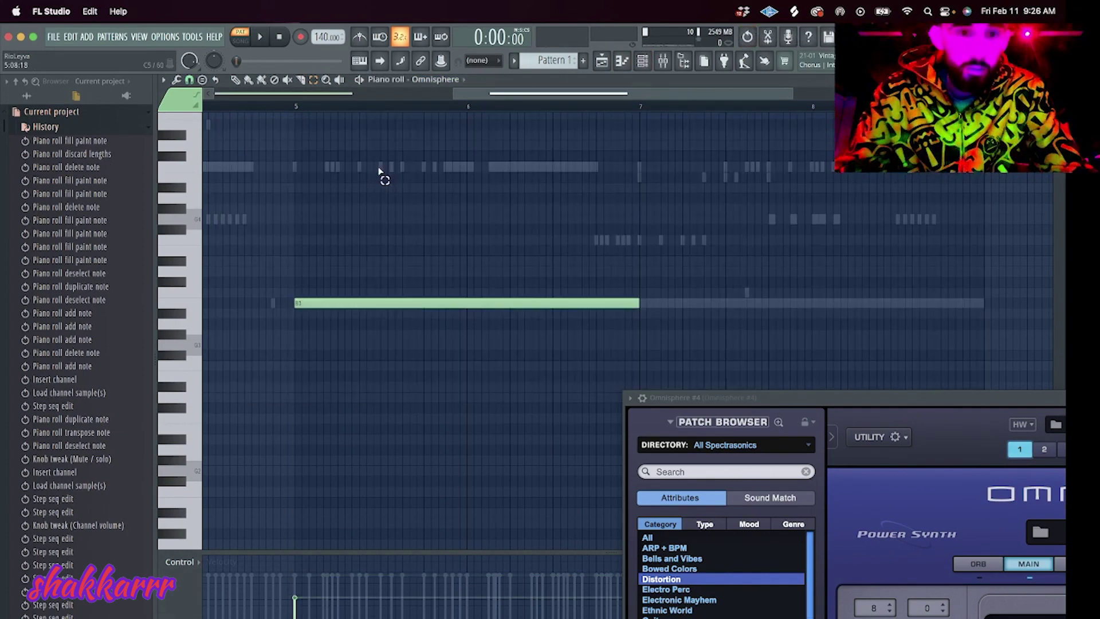
key(Down)
click(441, 80)
click(452, 127)
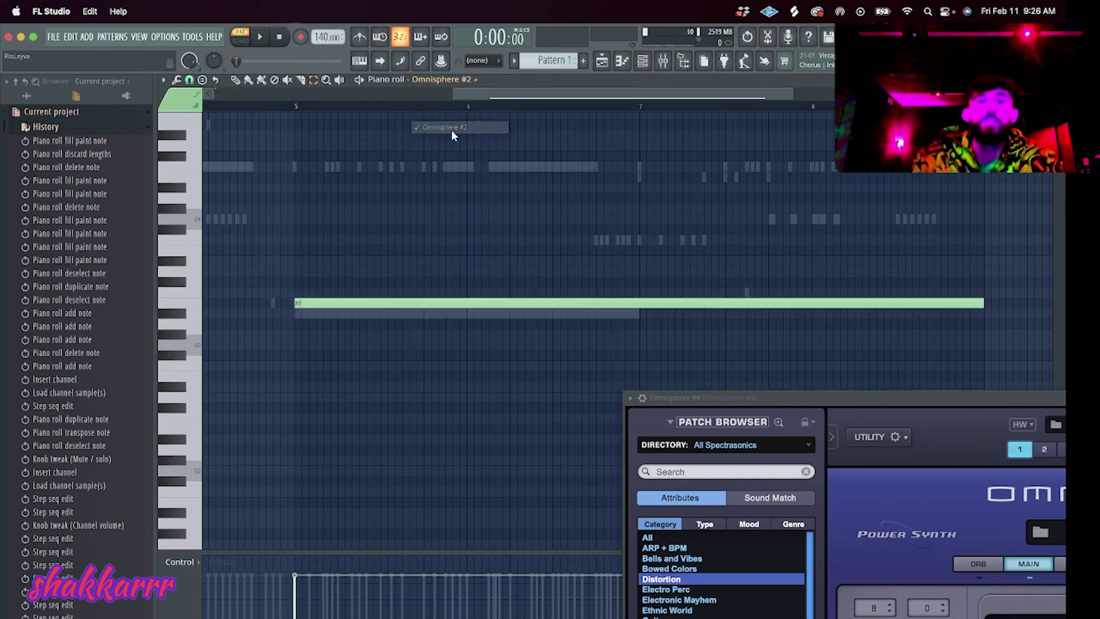
Lower the notes of Omnisphere #3, Omnisphere #4 and Mingo - Dirty Sub by one semitone.
click(461, 80)
click(464, 139)
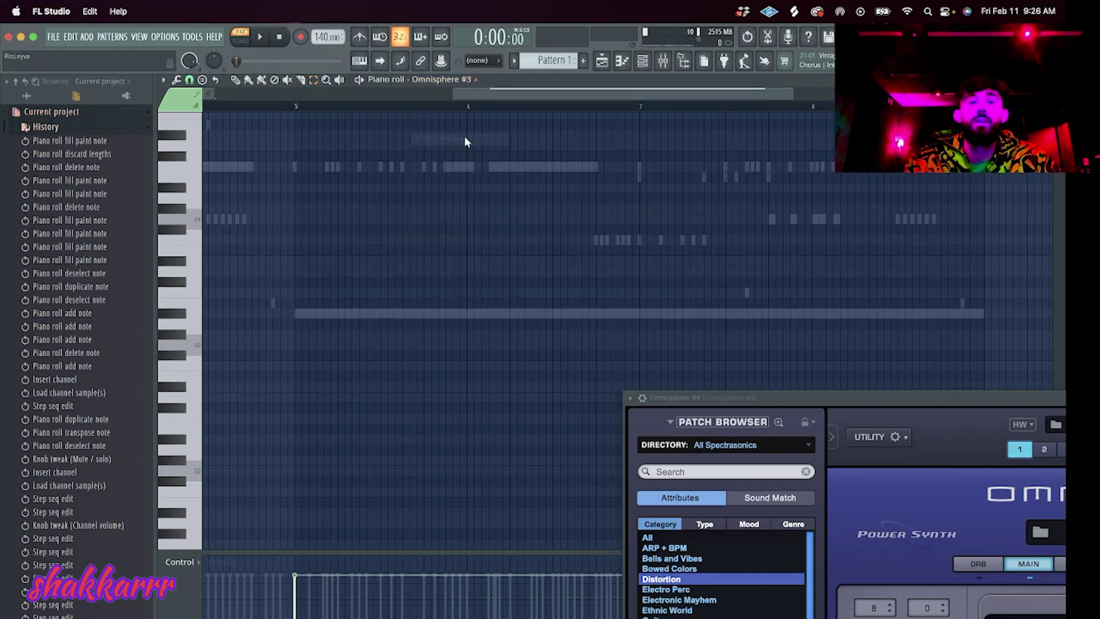
click(460, 80)
click(460, 150)
click(444, 80)
click(449, 163)
click(459, 79)
click(469, 176)
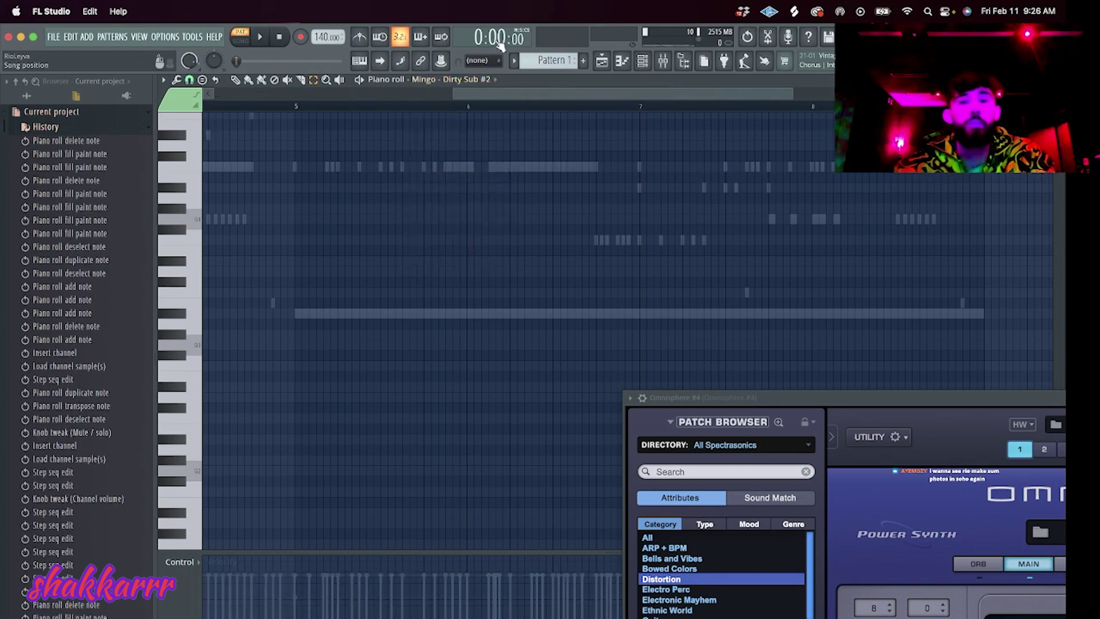
Play the pattern from the start and unmute Omnisphere #4 in the channel rack.
click(217, 99)
key(space)
key(F6)
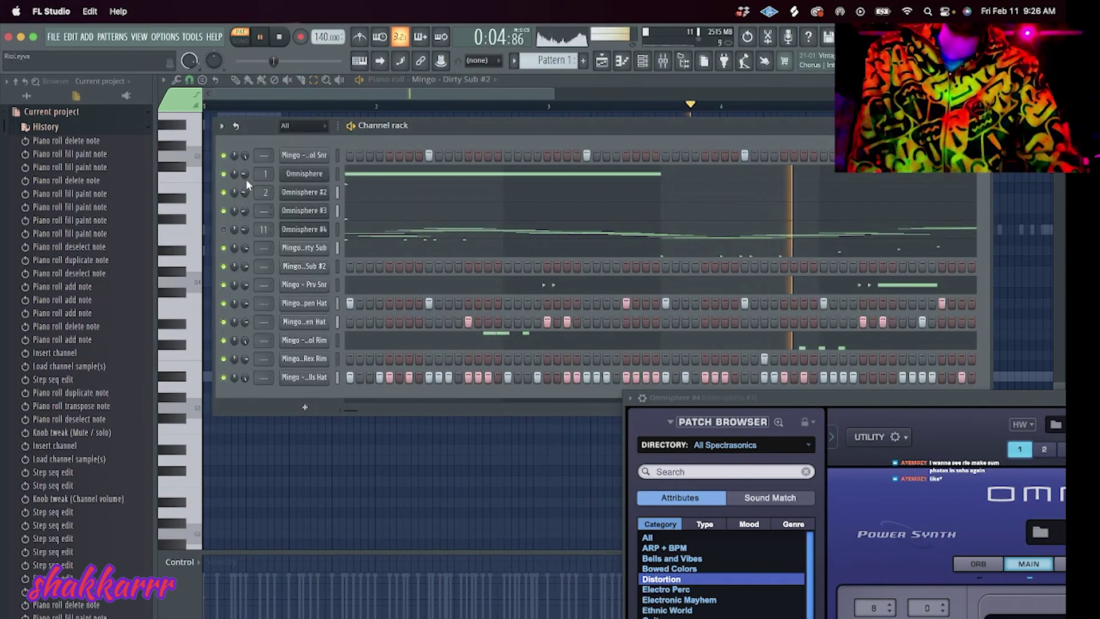
scroll(244, 173, up, 2)
click(224, 229)
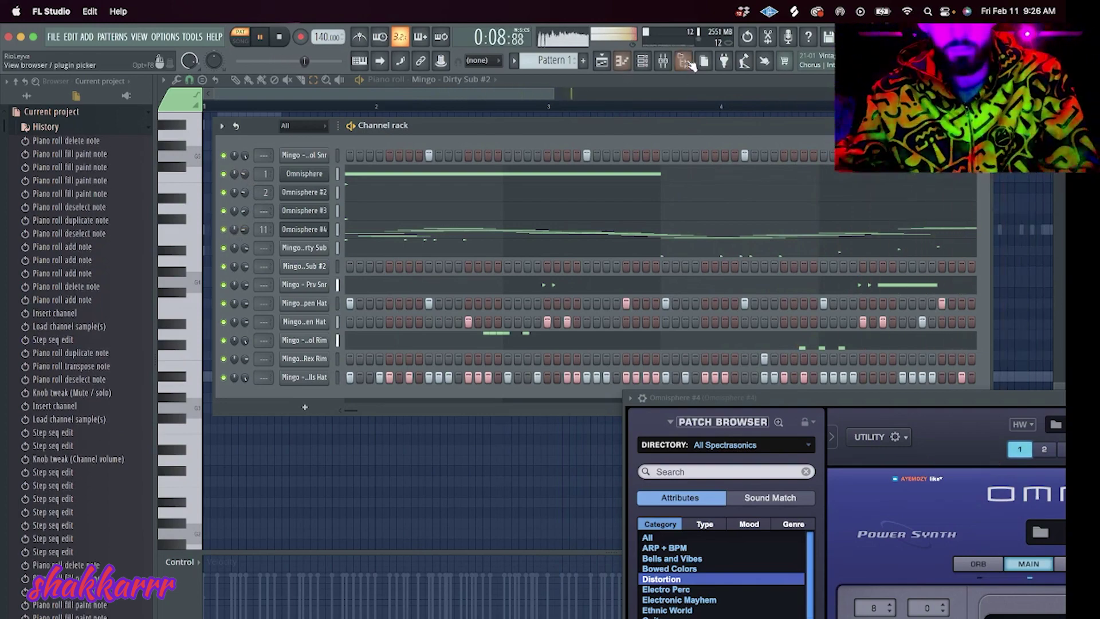
Load the Effectrix effect into the free slot 6 of the Omnisphere #4 mixer insert.
click(663, 61)
click(981, 227)
click(762, 49)
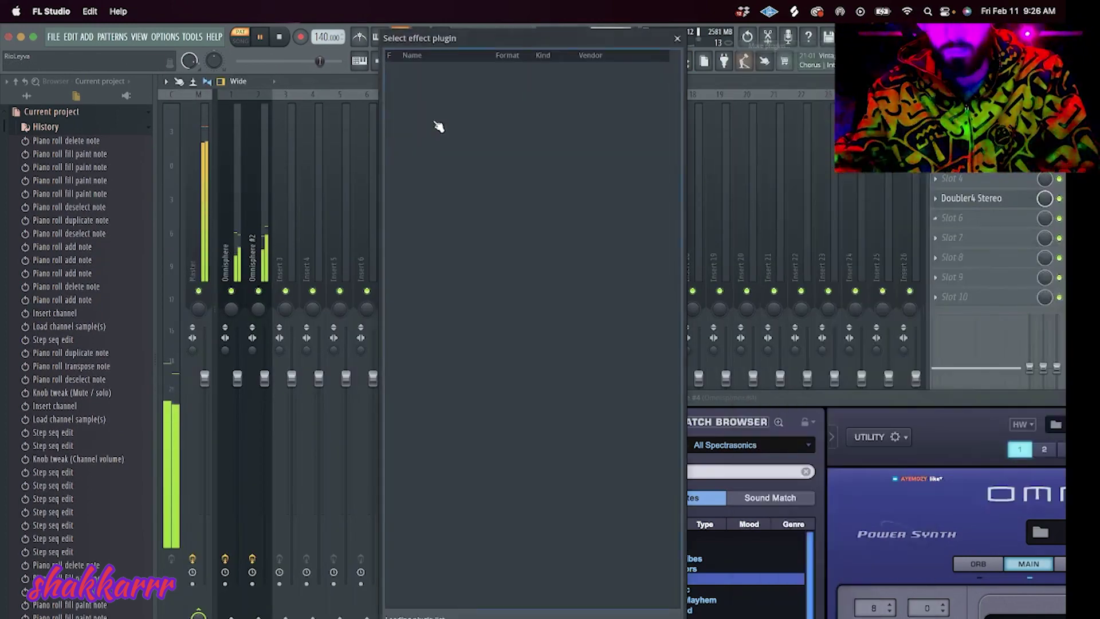
text(eff)
click(434, 114)
double_click(434, 114)
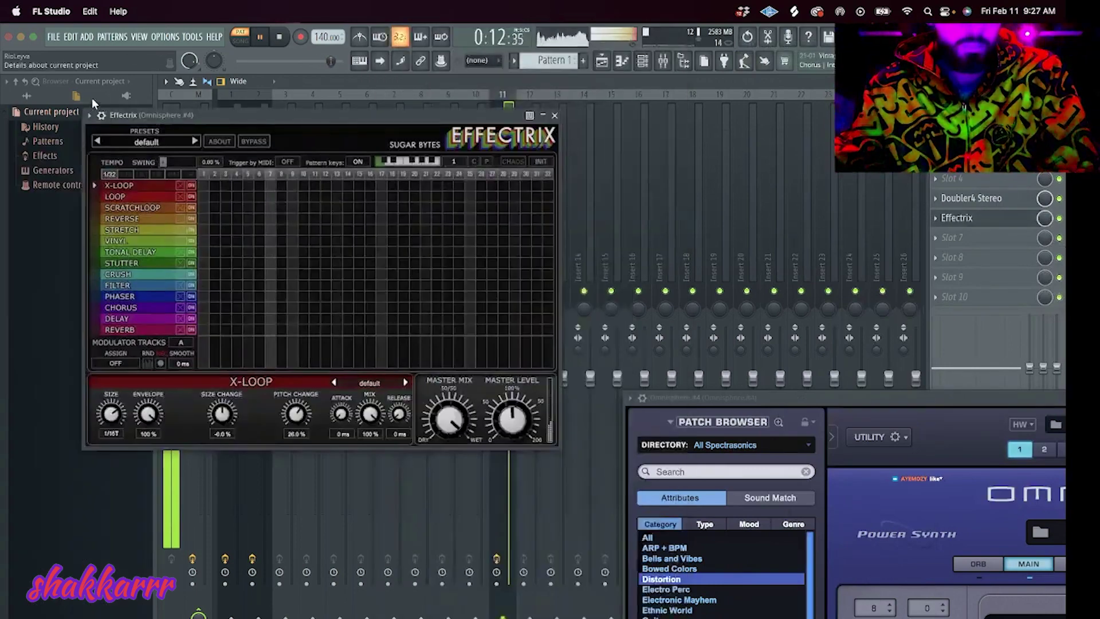
Choose the Factoryv1.3 preset Binary Confusion in Effectrix and close the plugin window.
click(146, 141)
mouse_move(173, 253)
mouse_move(211, 232)
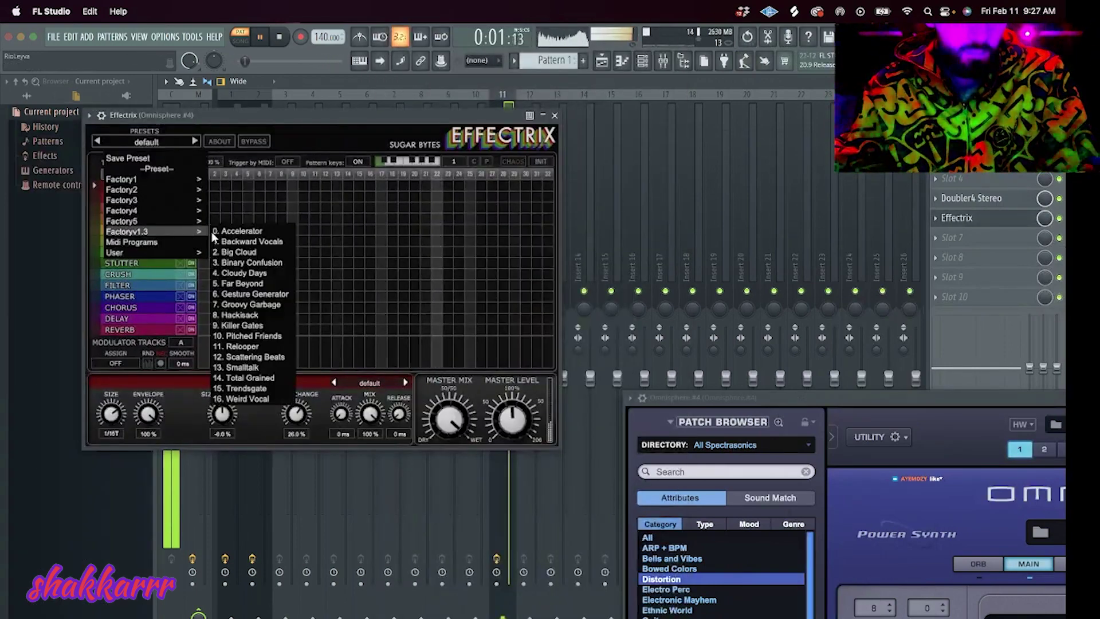
click(243, 264)
click(557, 115)
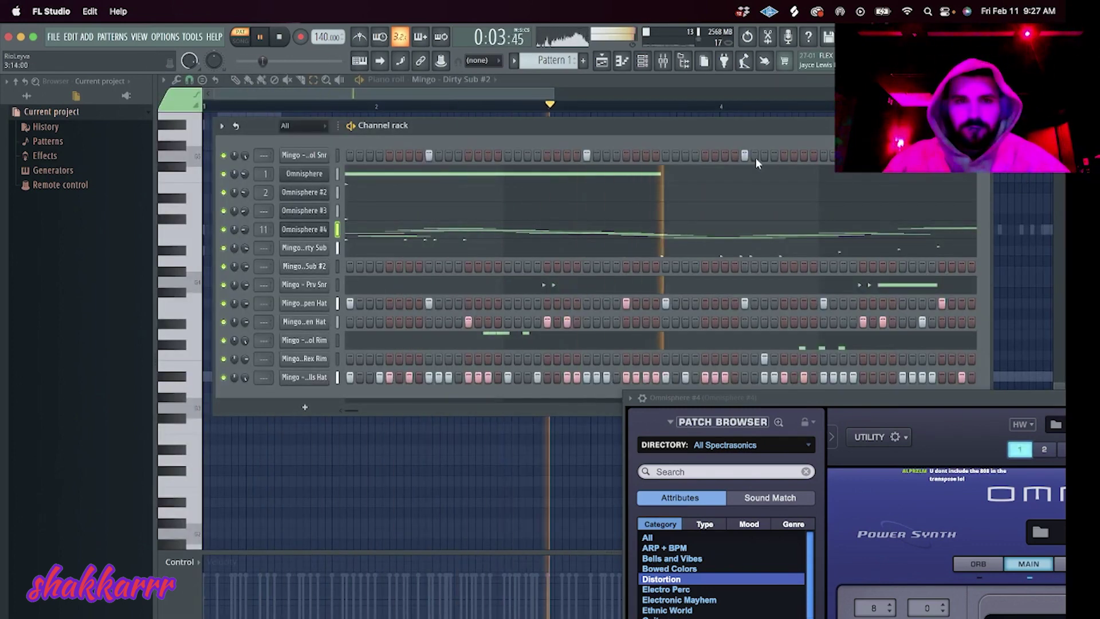
Boost the gain of the Mingo - Xool Snr sample by about 7% in its precomputed effects.
click(303, 155)
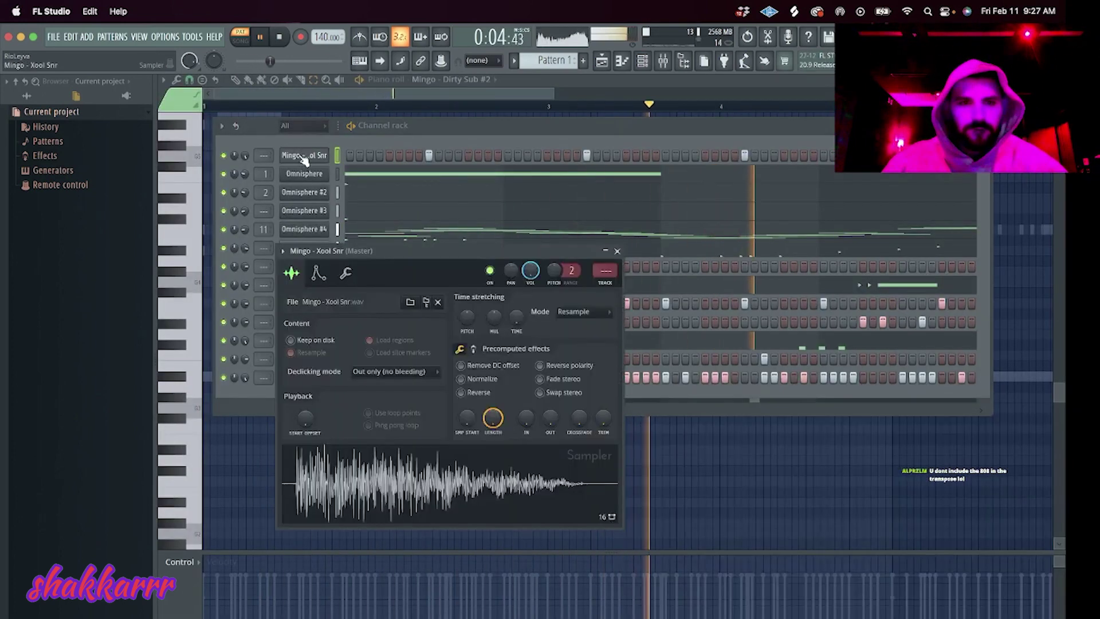
click(473, 348)
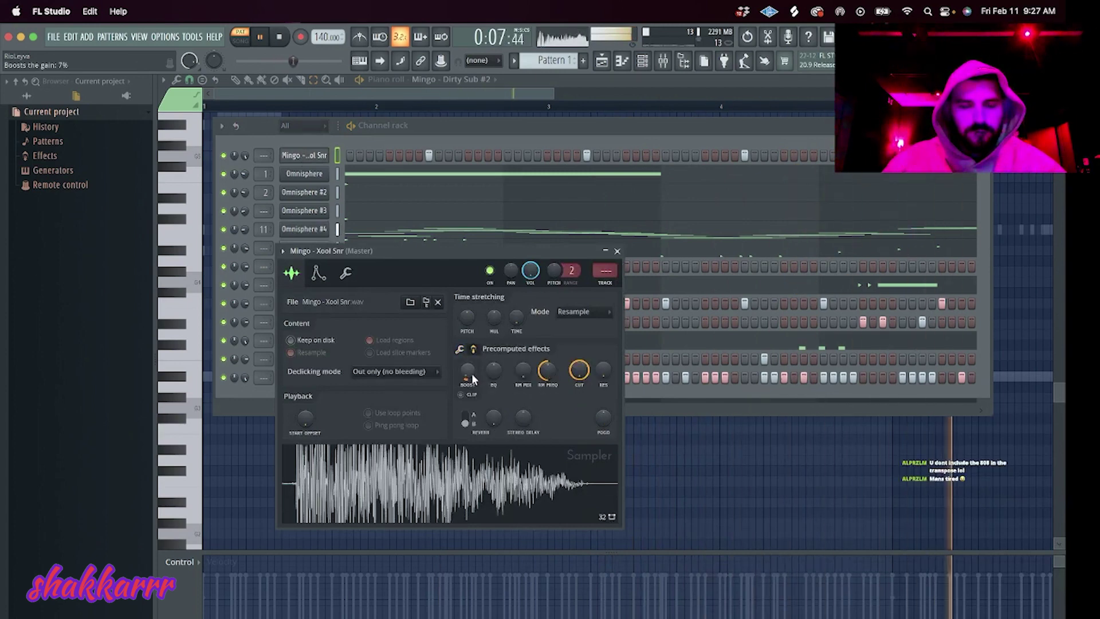
click(616, 251)
Split Pattern 1 by channel and delete the combined clip from track 1 of the playlist.
click(606, 65)
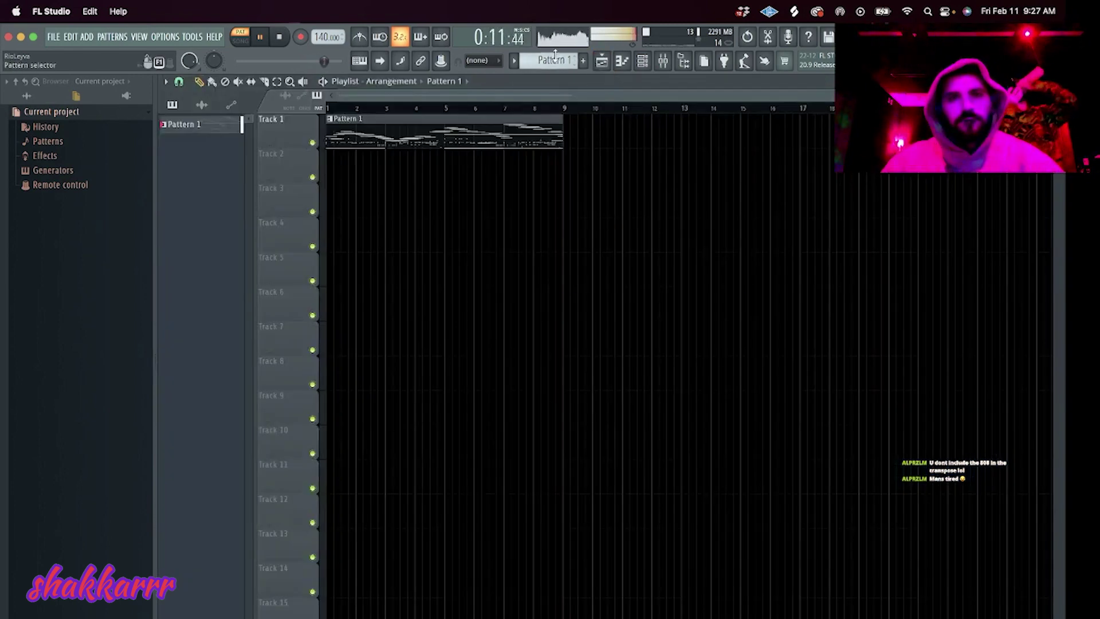
click(555, 54)
click(607, 241)
drag(545, 251, 352, 125)
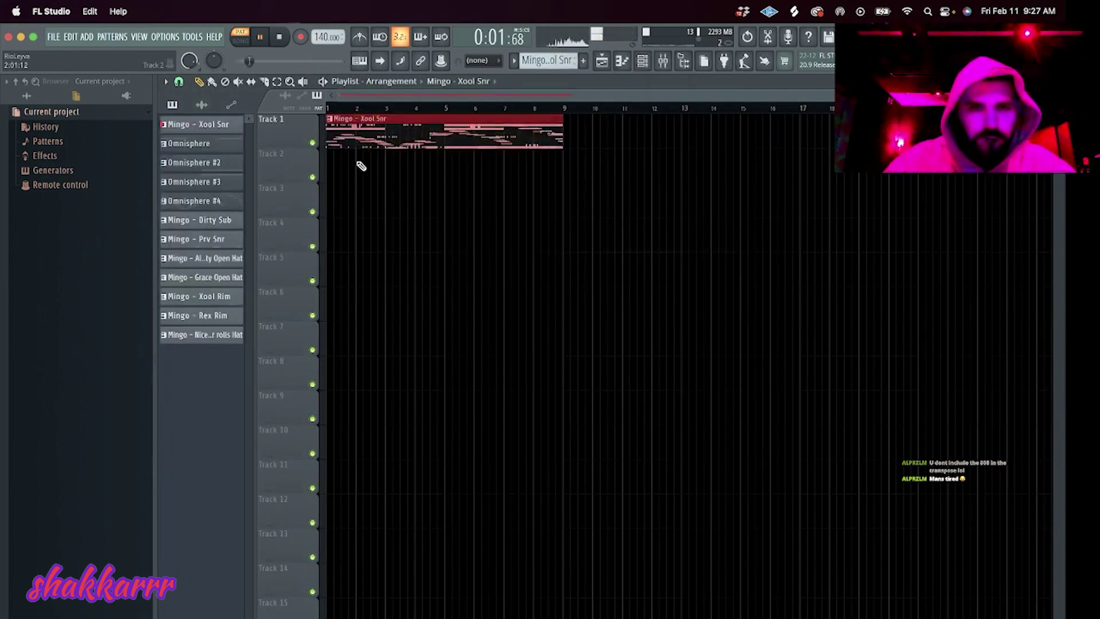
key(Delete)
Place all the split patterns at bar 1 on playlist tracks 1 to 12 and stop playback.
click(204, 220)
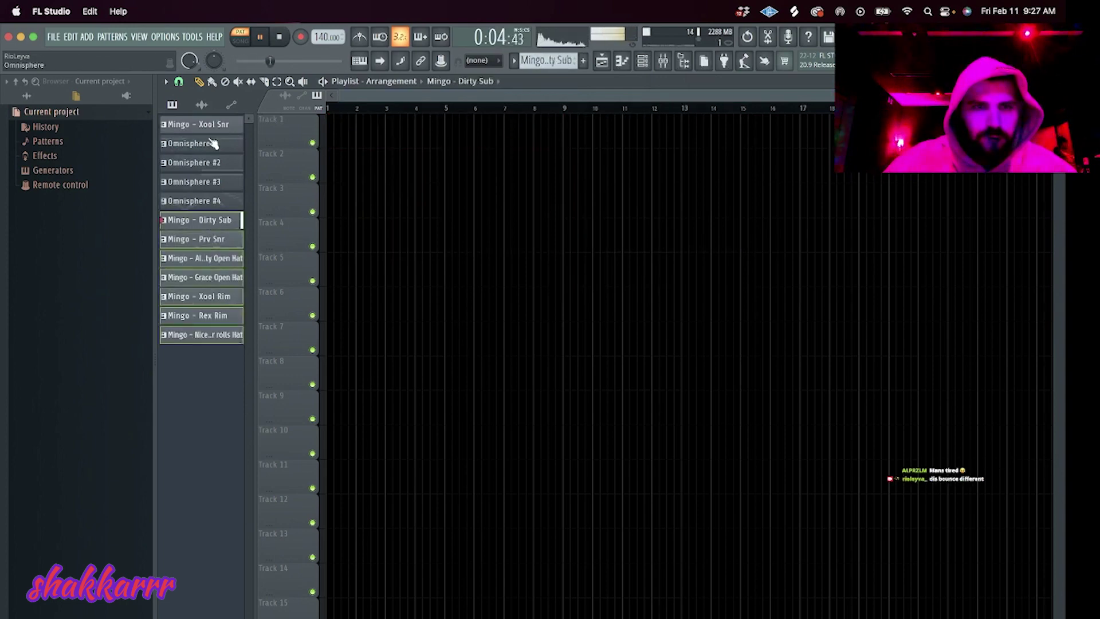
drag(212, 143, 330, 125)
key(space)
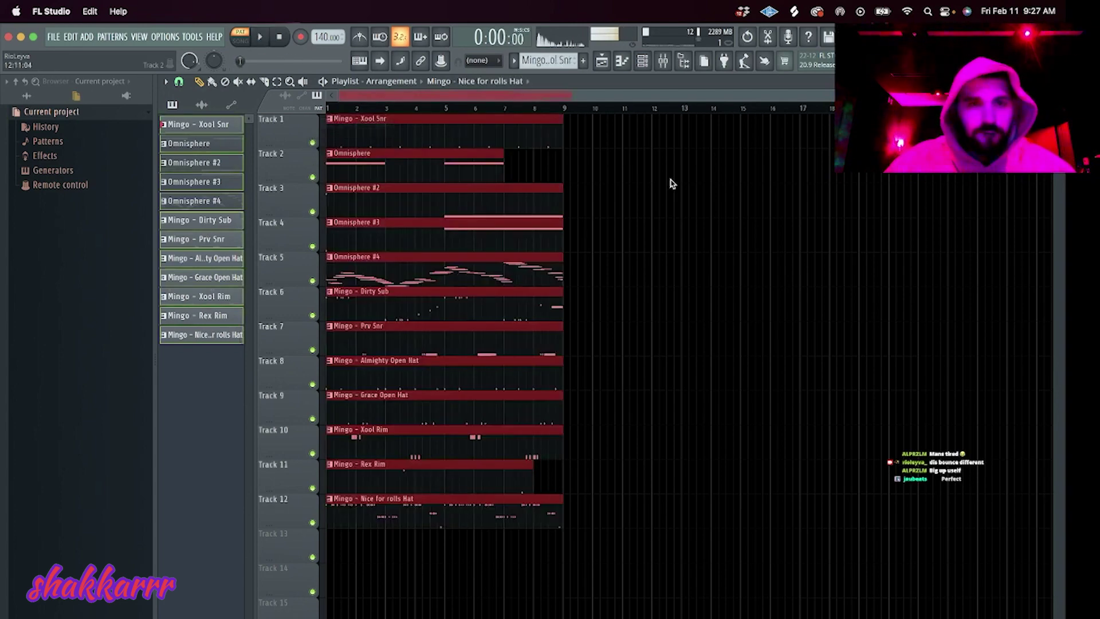
Rearrange the playlist clips with the Omnisphere layers on tracks 1 to 4, drums on tracks 6 to 12 and Dirty Sub on track 13.
drag(399, 125, 320, 525)
scroll(378, 449, down, 6)
drag(383, 450, 332, 143)
scroll(337, 224, up, 8)
drag(336, 224, 338, 119)
drag(373, 287, 361, 535)
drag(353, 336, 354, 578)
drag(344, 539, 318, 268)
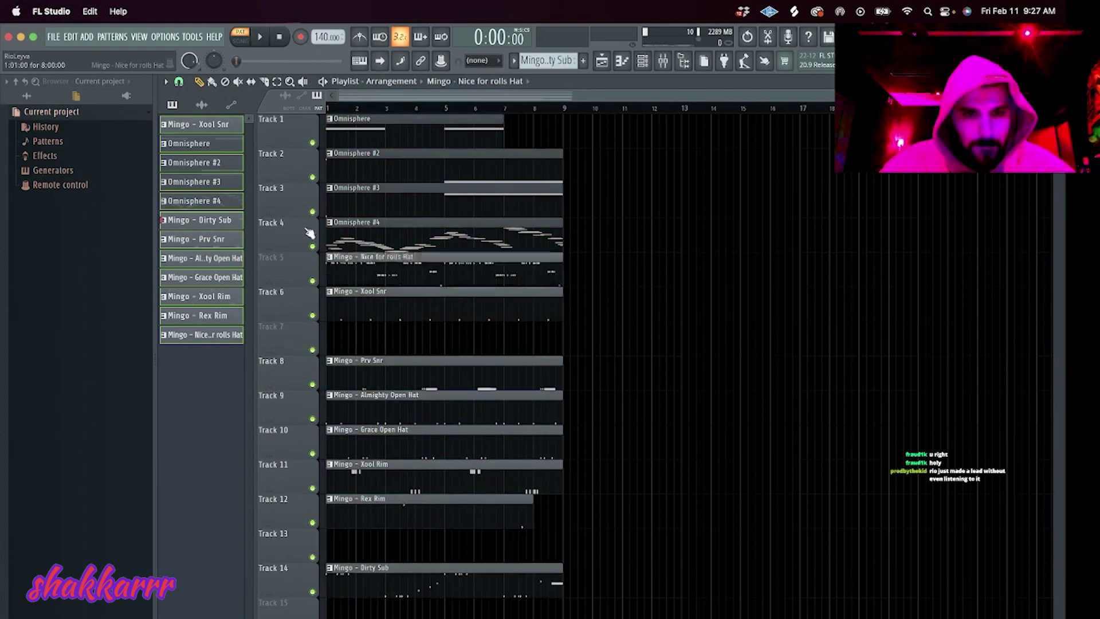
drag(331, 212, 320, 350)
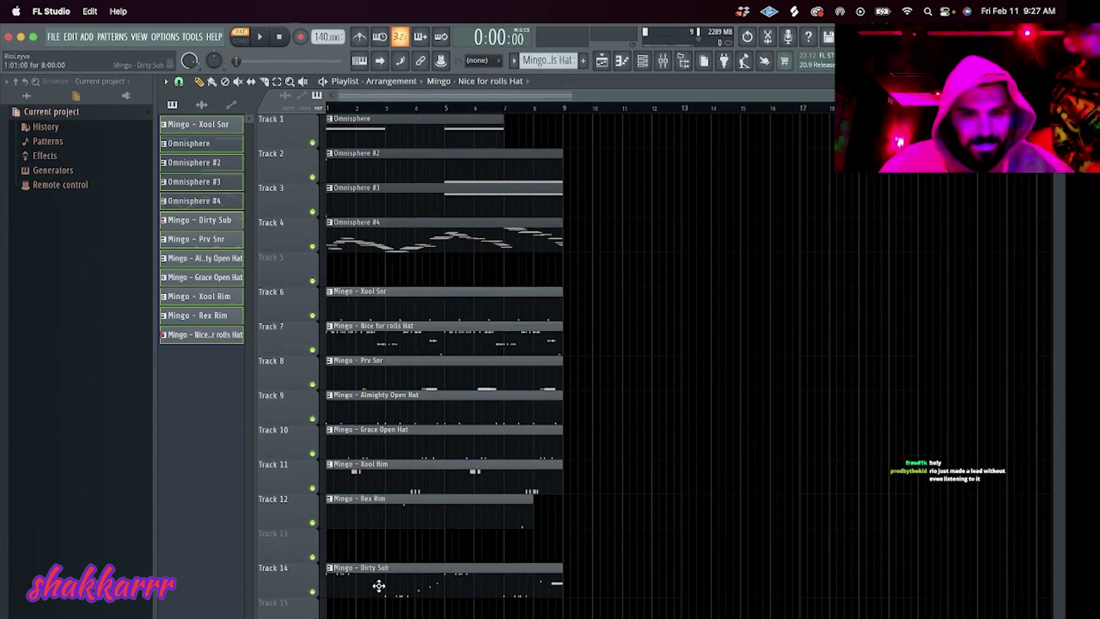
drag(379, 586, 370, 540)
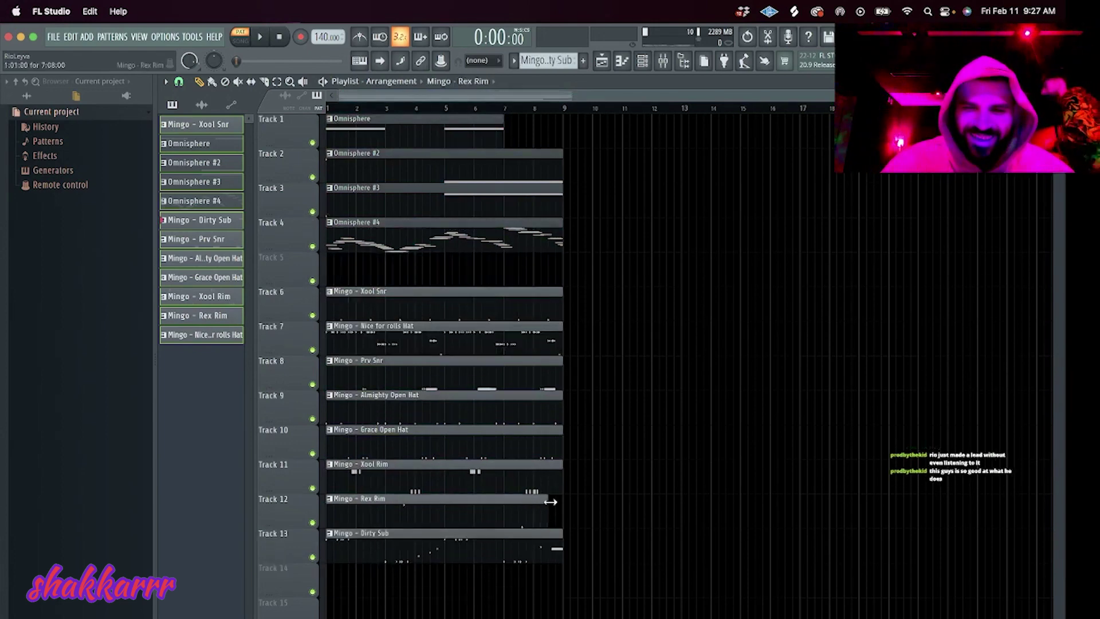
Extend the Rex Rim and Omnisphere clips to bar 9.
drag(587, 562, 373, 322)
click(512, 142)
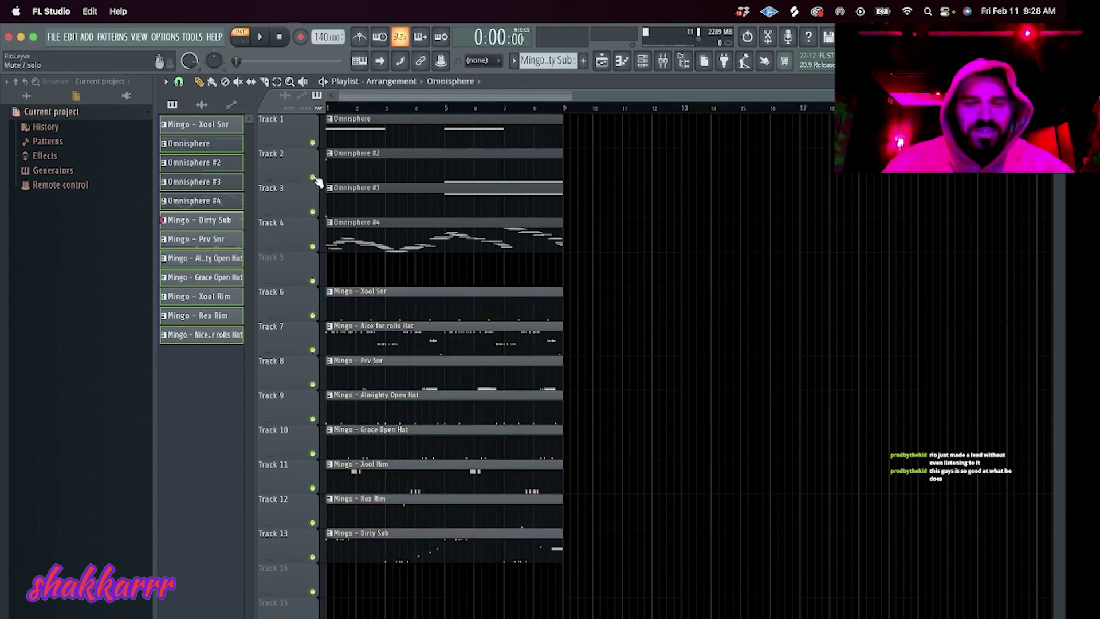
Audition the Omnisphere layers by muting playlist tracks 2 to 4, playing, and switching the active melody track from 1 to 4.
click(312, 246)
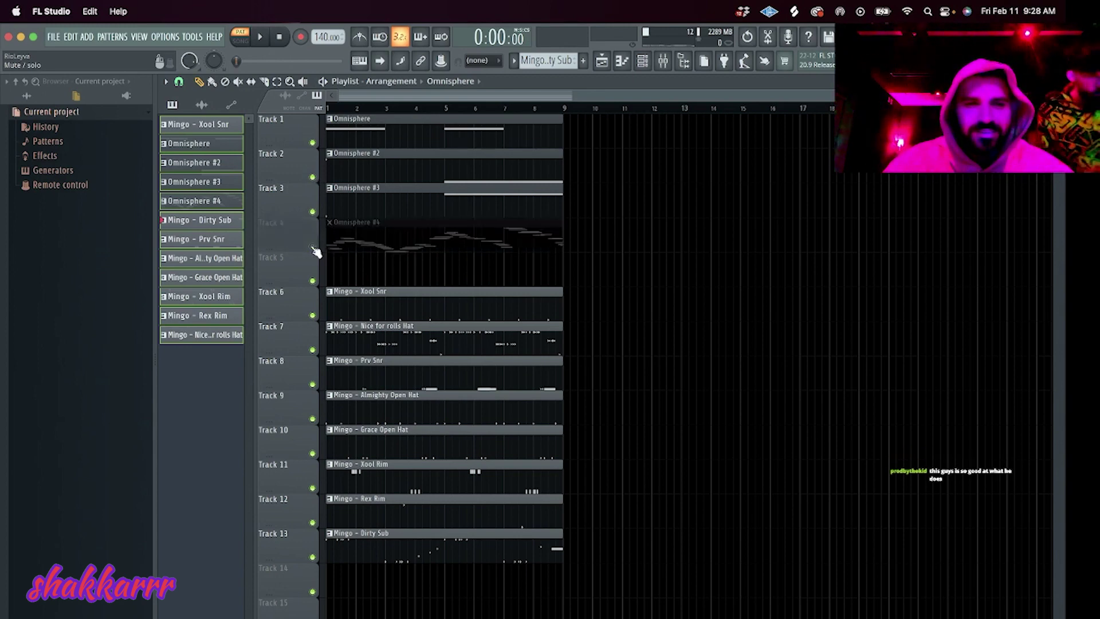
click(312, 211)
click(312, 177)
click(312, 142)
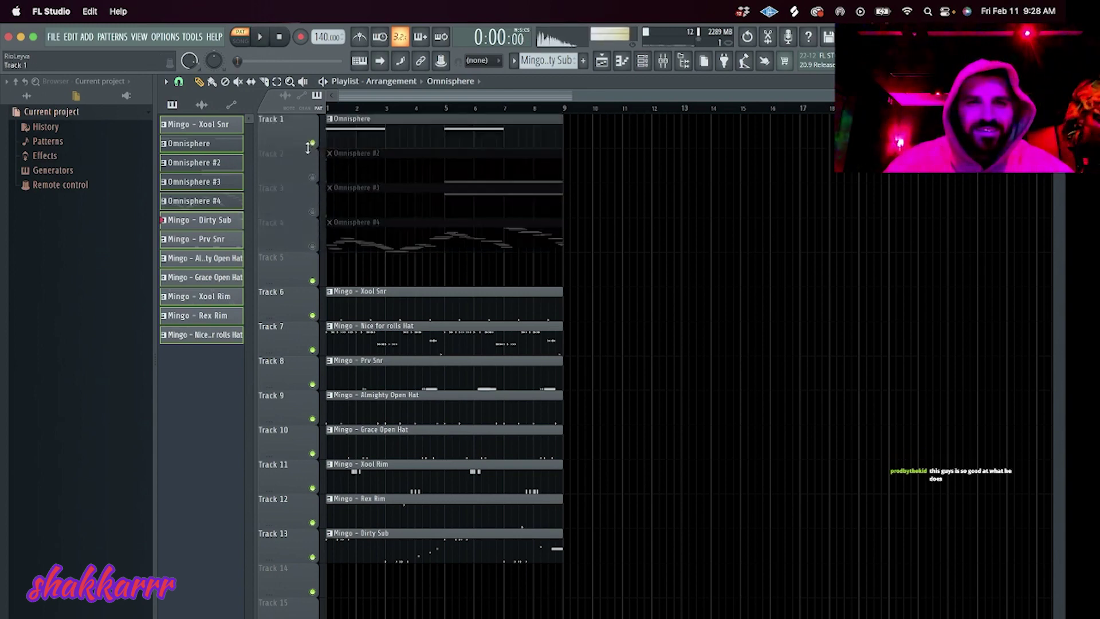
double_click(315, 152)
key(space)
key(F6)
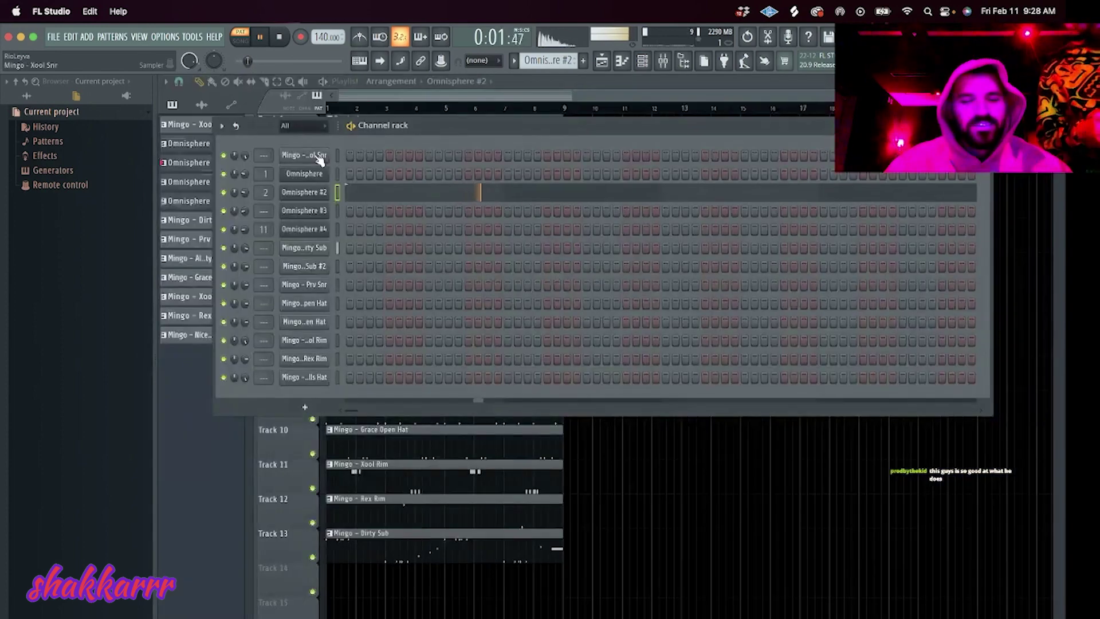
key(F6)
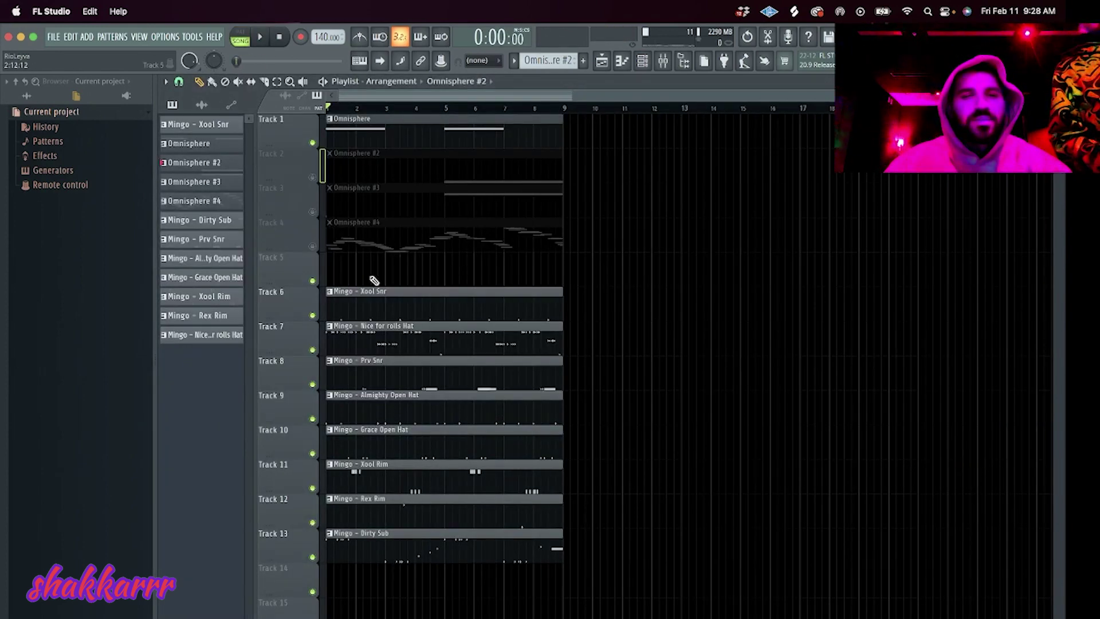
click(317, 245)
click(317, 143)
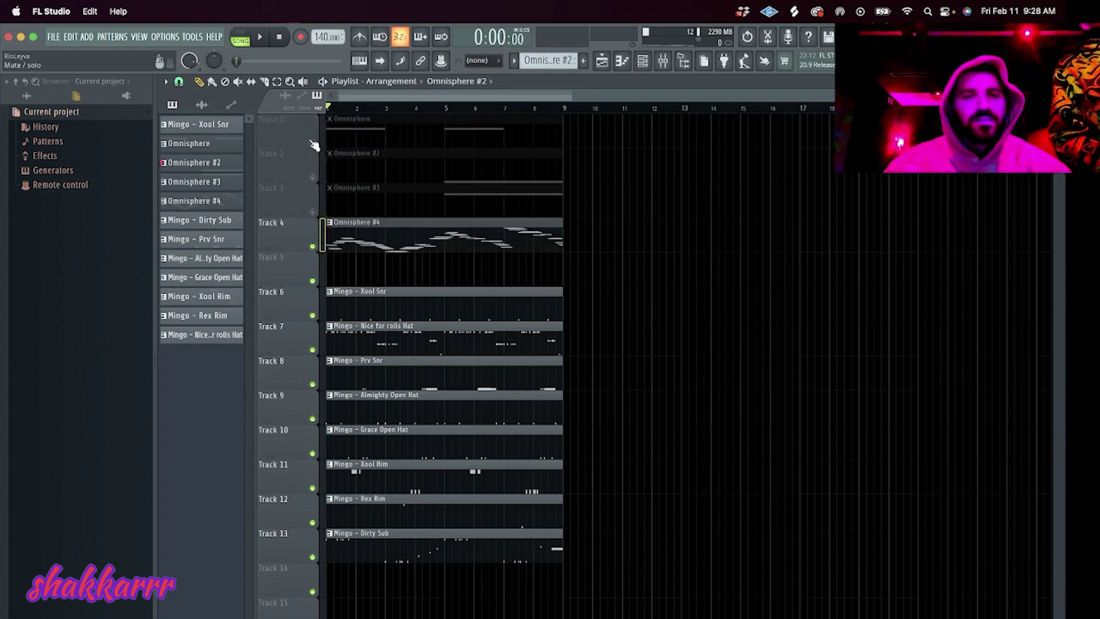
Duplicate the drum and Dirty Sub clips to bars 9 to 17 and delete the originals at bar 1.
drag(354, 290, 452, 299)
key(ctrl+b)
key(Delete)
Unmute playlist tracks 1, 2 and 3.
click(313, 143)
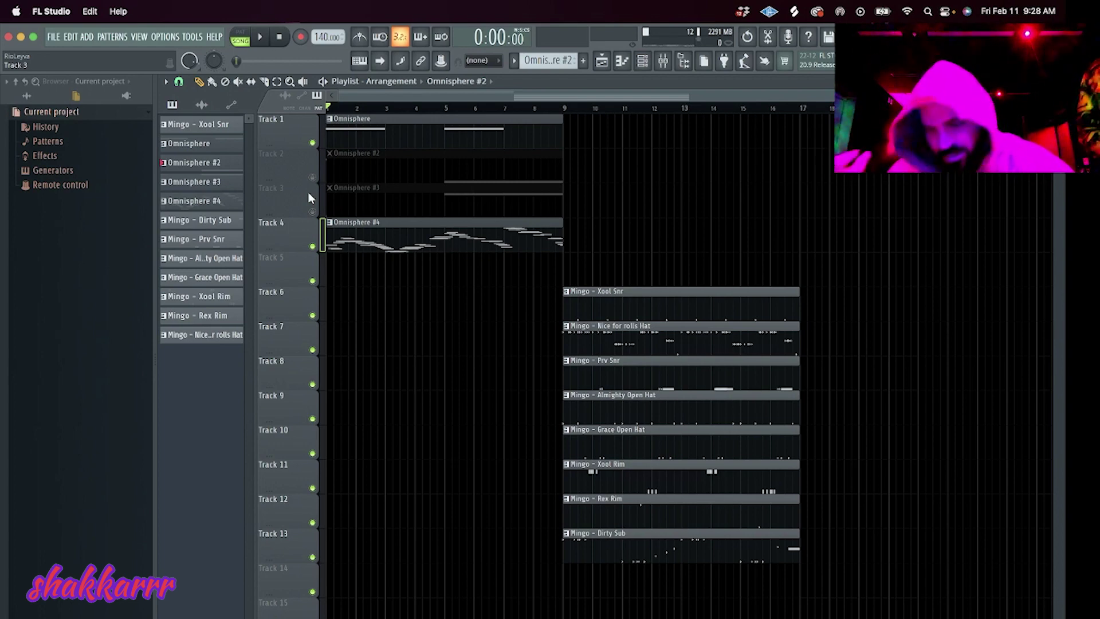
click(312, 212)
click(313, 177)
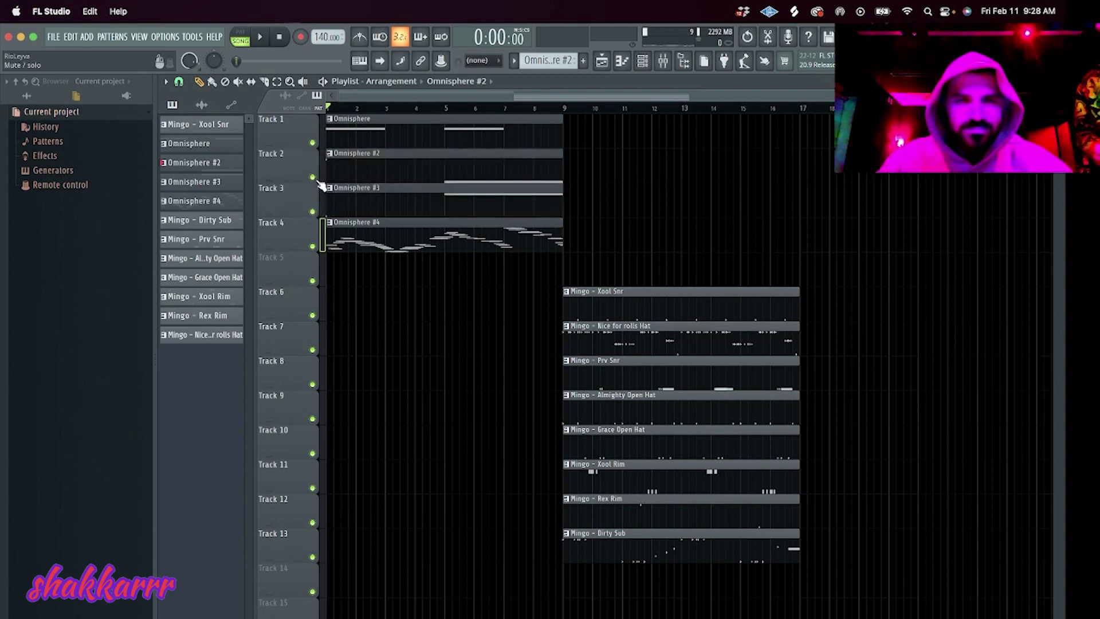
Duplicate the four Omnisphere clips to bar 9 and undo the deletion of the first Omnisphere #2 clip.
drag(339, 115, 459, 319)
key(ctrl+b)
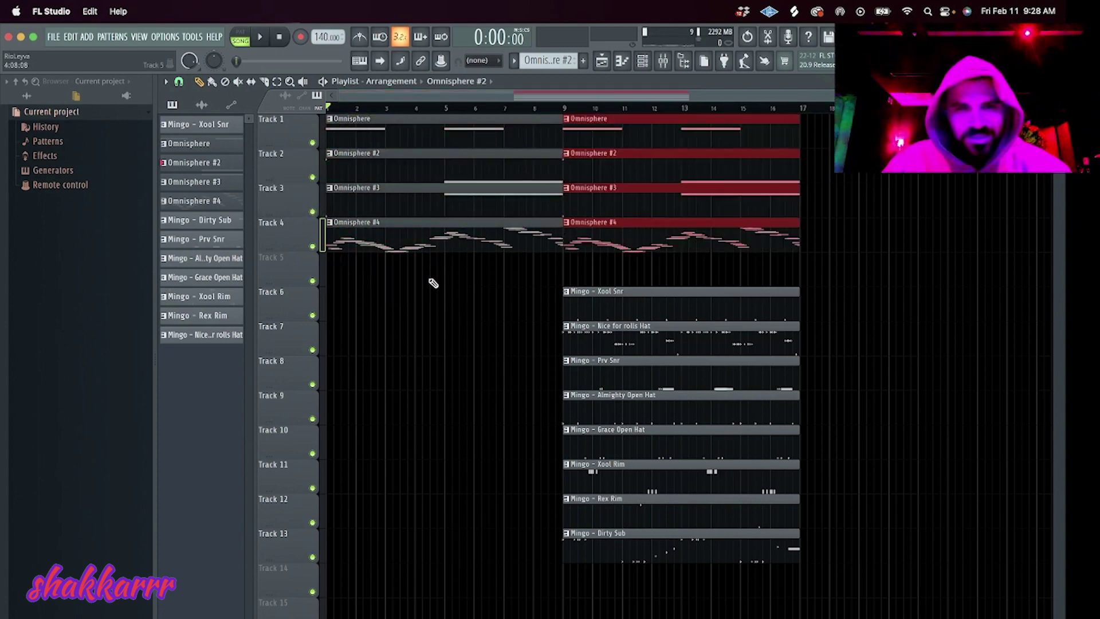
right_click(393, 150)
key(ctrl+z)
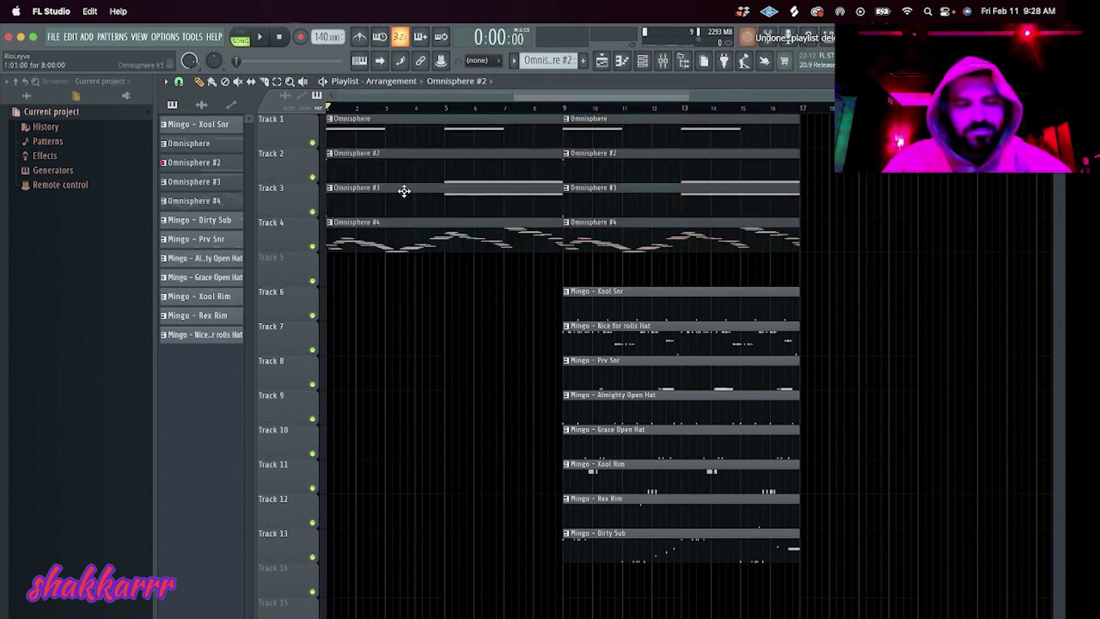
Delete the Omnisphere, Omnisphere #2 and Omnisphere #3 clips at bar 1 and move their copies from bar 9 back to bar 1.
right_click(443, 195)
right_click(435, 166)
right_click(425, 147)
key(space)
drag(608, 202, 372, 202)
drag(624, 172, 388, 172)
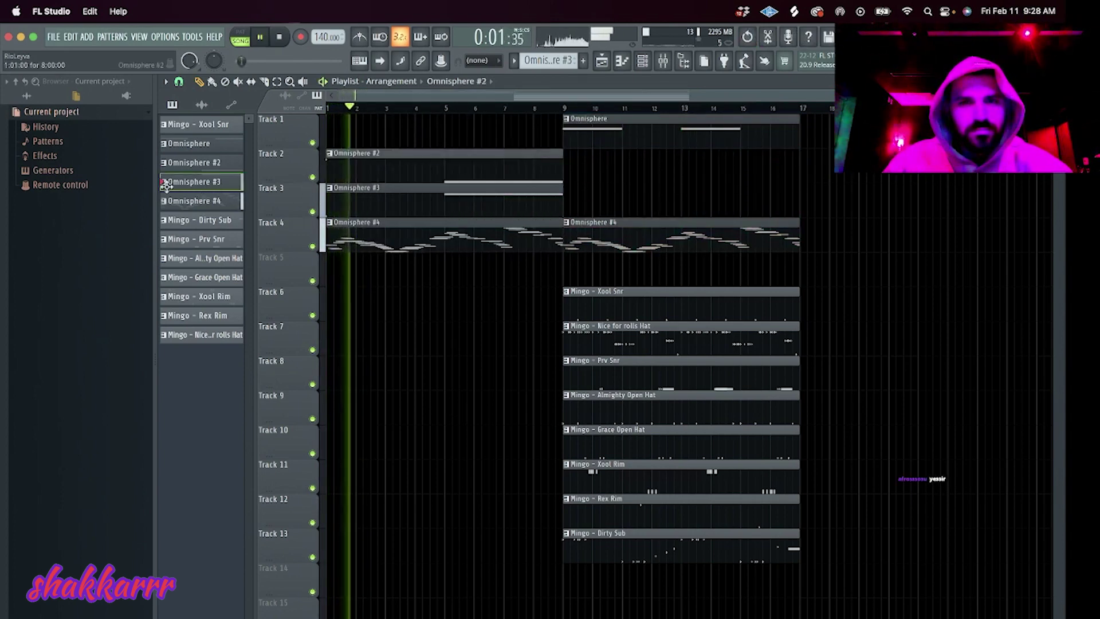
drag(584, 128, 348, 128)
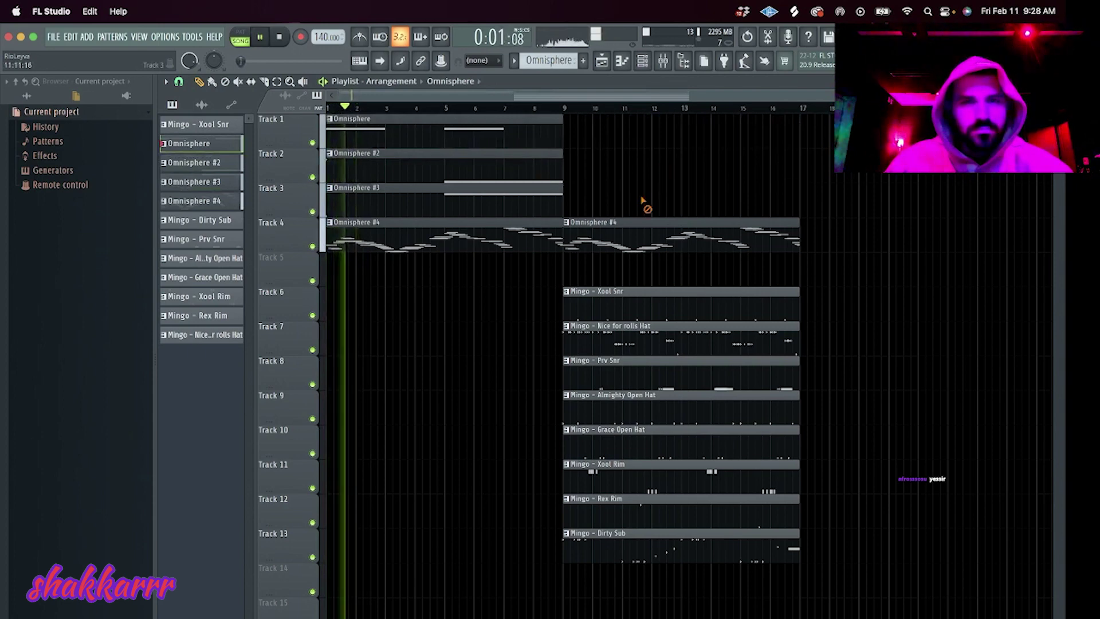
Place a shortened Dirty Sub copy at bars 3 to 9 on track 13 and re-place the Omnisphere #4 clip at bar 9.
right_click(642, 235)
drag(611, 253, 611, 616)
drag(582, 548, 237, 538)
right_click(461, 508)
drag(620, 527, 385, 549)
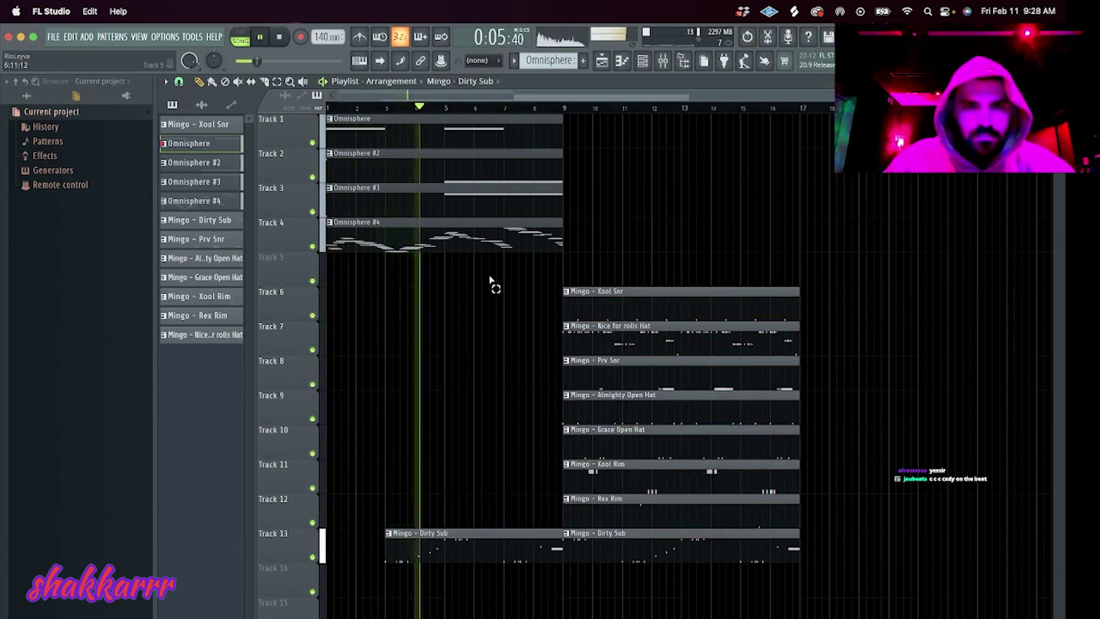
click(570, 235)
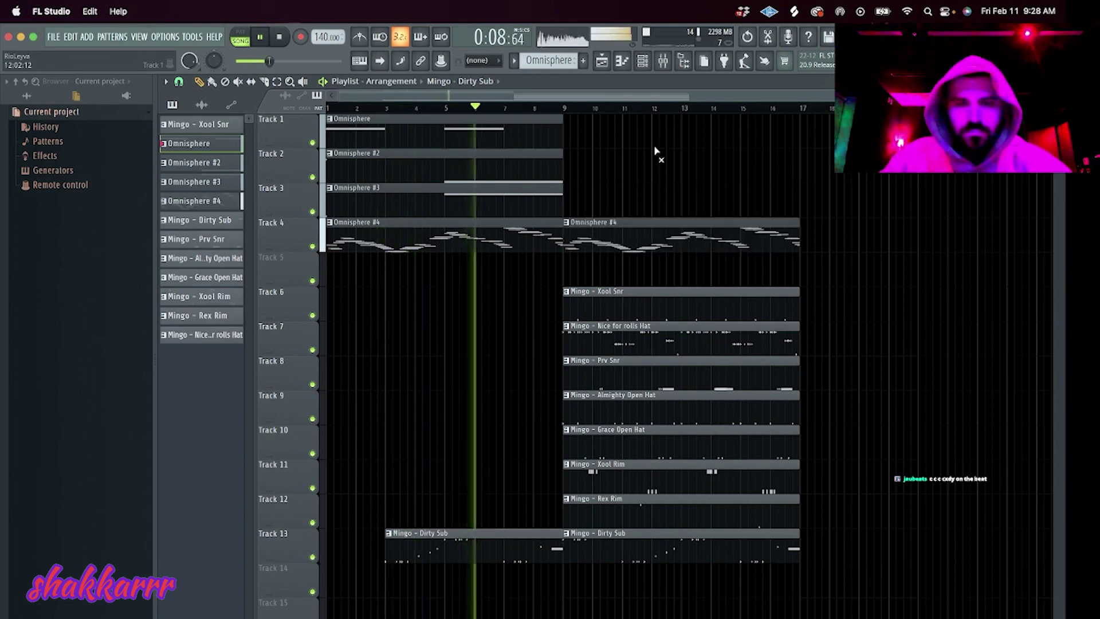
Add half-bar drum clips just before bar 9 on tracks 6 to 12 and move the Almighty Open Hat clip to bar 17.
drag(586, 507, 532, 323)
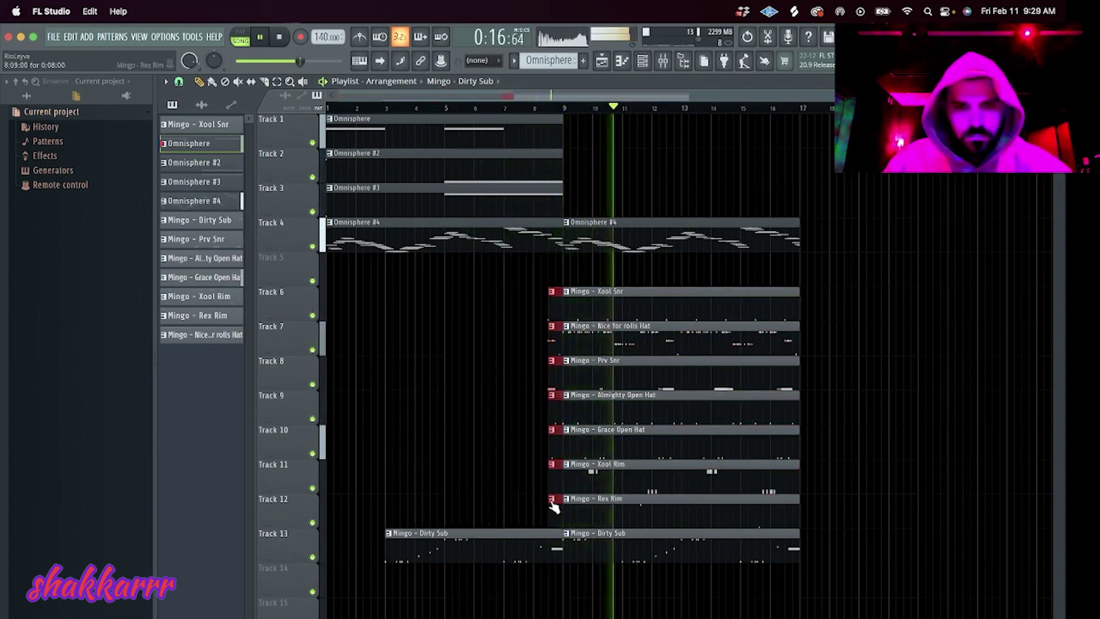
drag(675, 449, 872, 392)
click(659, 411)
drag(658, 411, 895, 411)
Duplicate the snare, rolls hat, rim, Dirty Sub and Omnisphere #4 clips from bar 9 to bar 17.
drag(848, 445, 625, 567)
drag(626, 424, 634, 320)
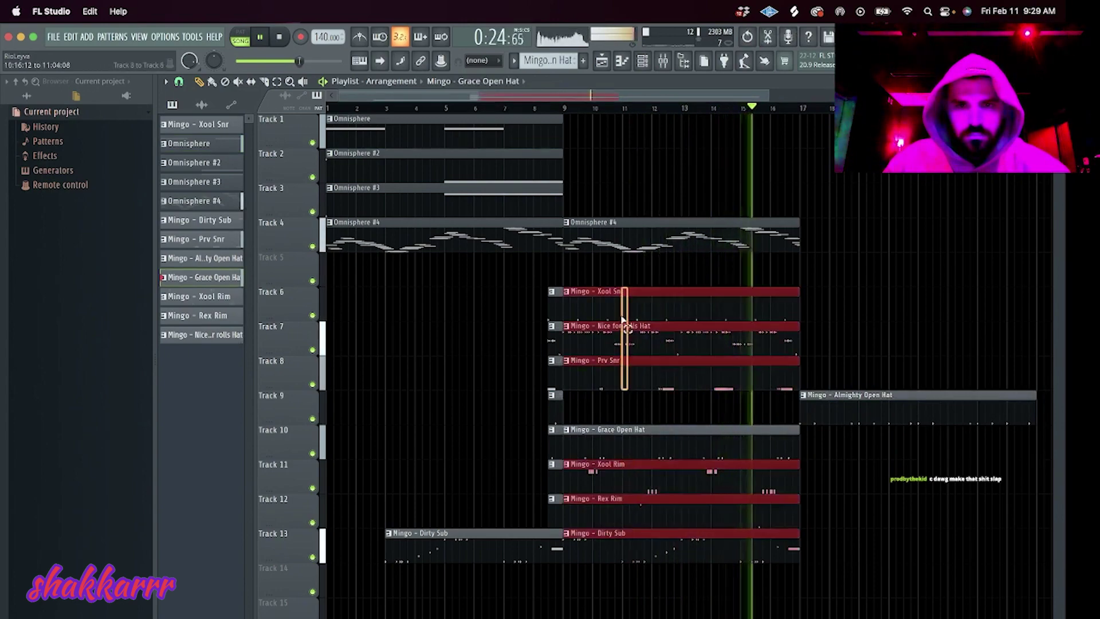
key(ctrl+b)
click(572, 229)
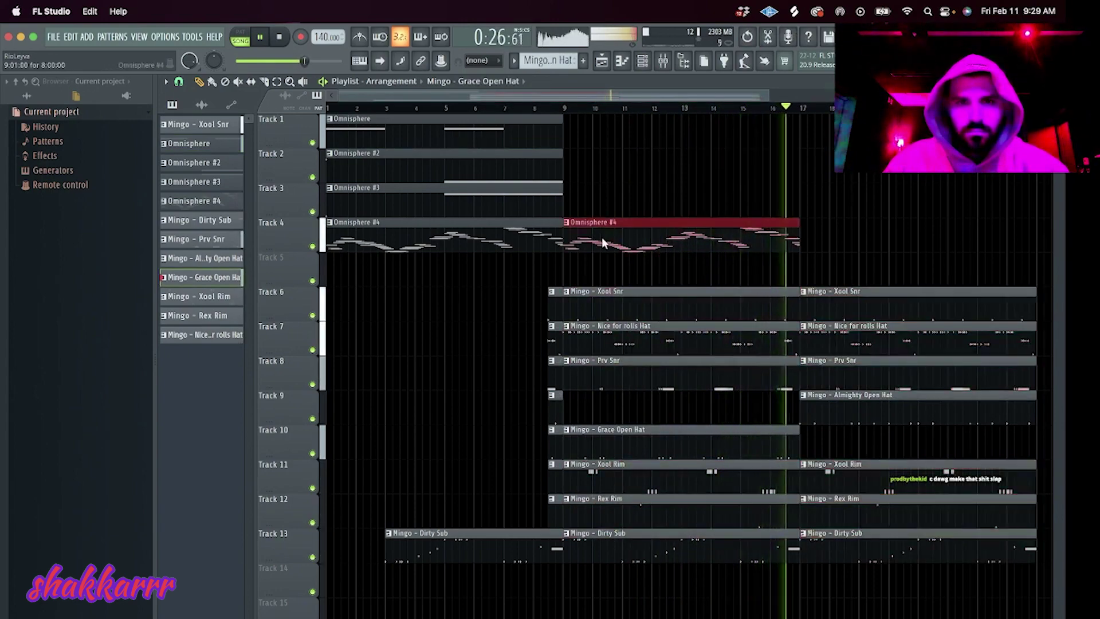
key(ctrl+b)
Duplicate the clips on tracks 1 to 3 to bar 17, removing the extra copies so bars 9 to 17 stay empty.
drag(559, 209, 477, 125)
key(ctrl+b)
key(ctrl+b)
key(ctrl+b)
key(Delete)
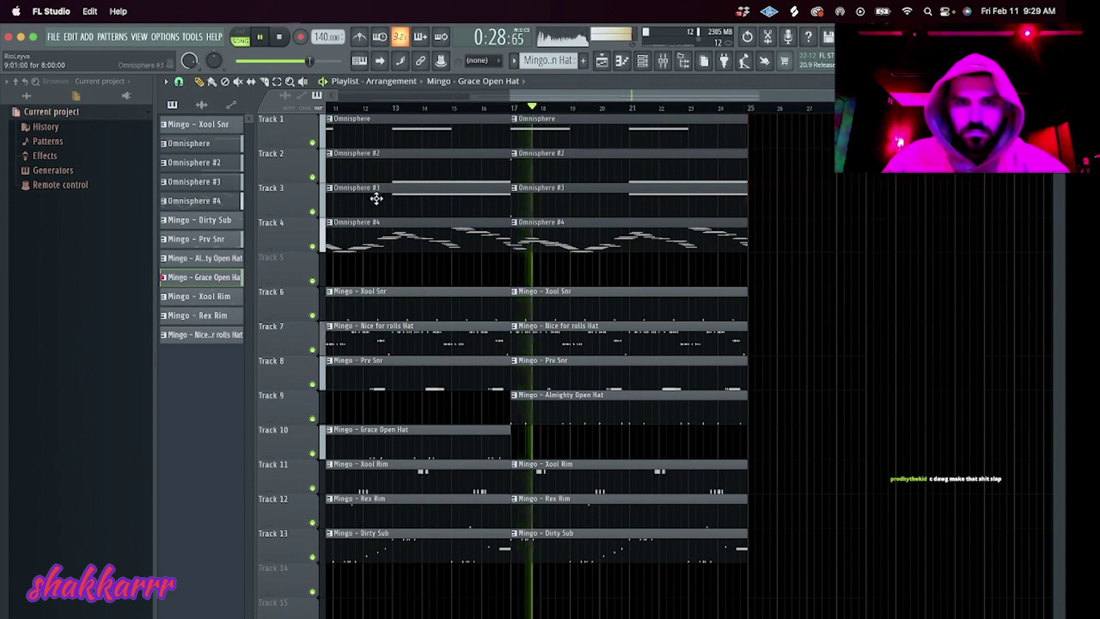
drag(373, 196, 544, 170)
key(Delete)
Duplicate the whole arrangement section from bars 9 to 25 so the copy starts at bar 25.
scroll(569, 130, down, 3)
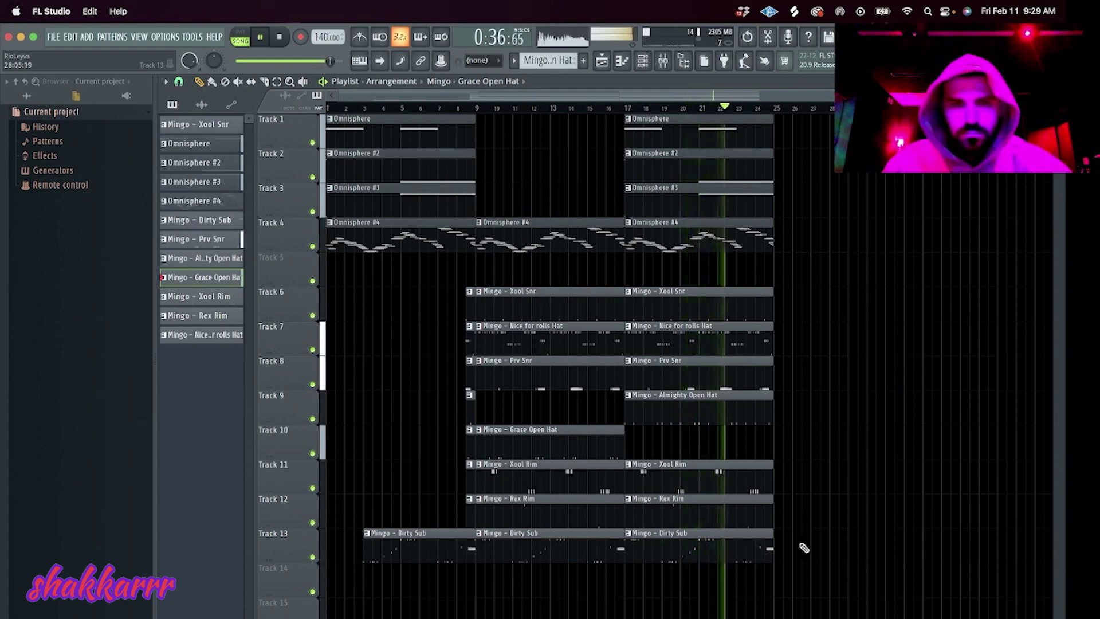
drag(802, 549, 486, 118)
key(ctrl+b)
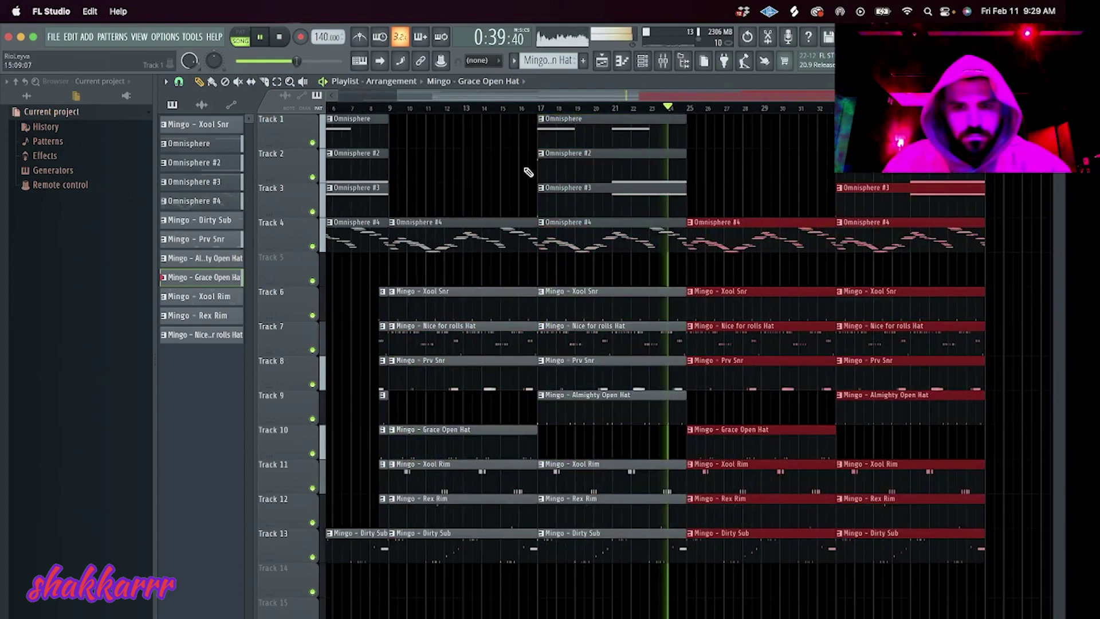
Trim the start of the drum clips at bar 25 to about the middle of bar 26 and deselect them.
drag(688, 292, 722, 297)
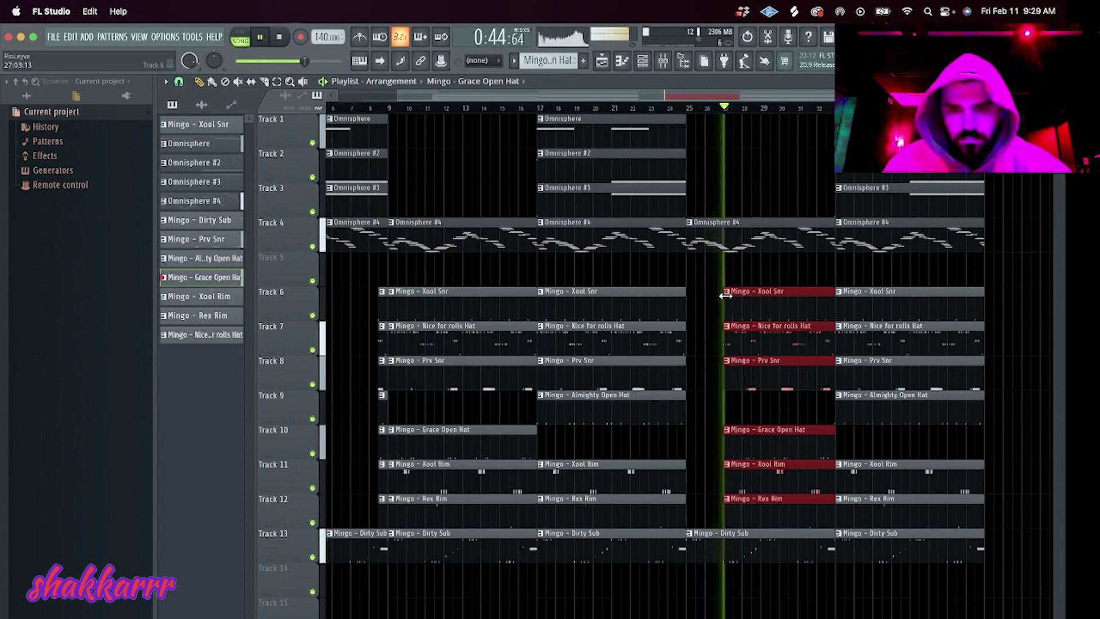
key(ctrl+d)
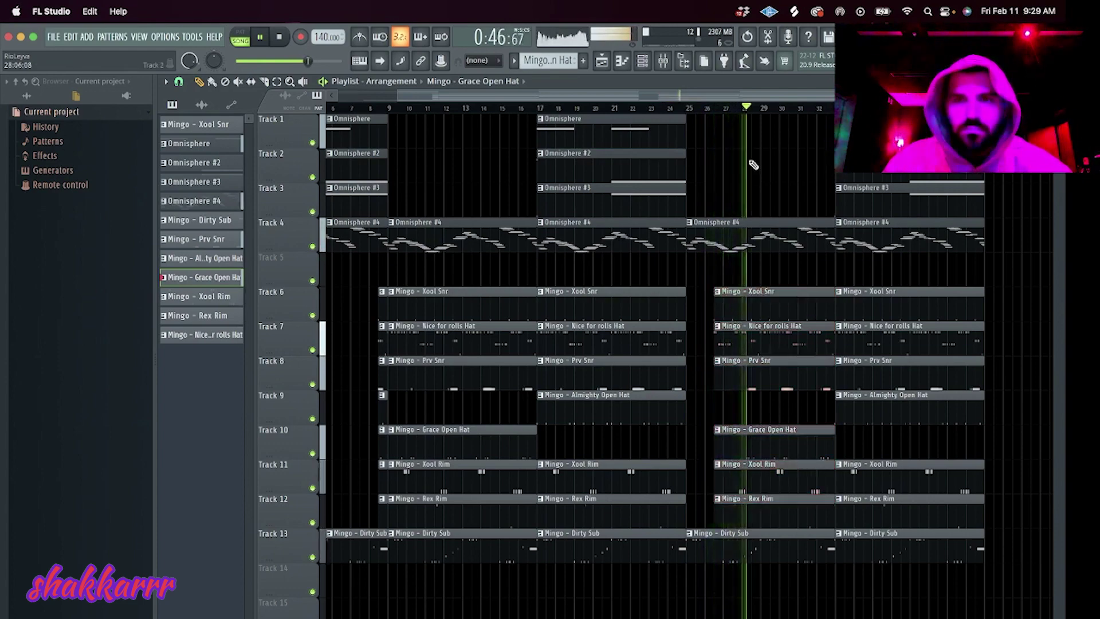
Copy the Omnisphere #2 clip on Track 2 from bar 17 to bar 25.
ctrl+scroll(567, 344, down, 2)
scroll(572, 229, down, 1)
drag(535, 171, 672, 197)
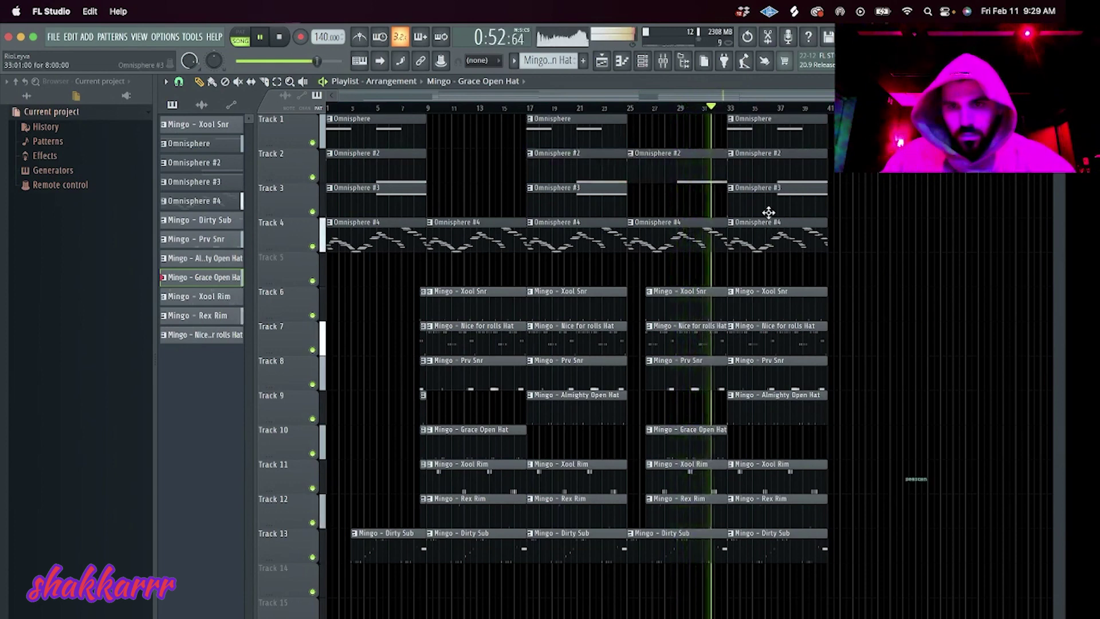
right_click(775, 243)
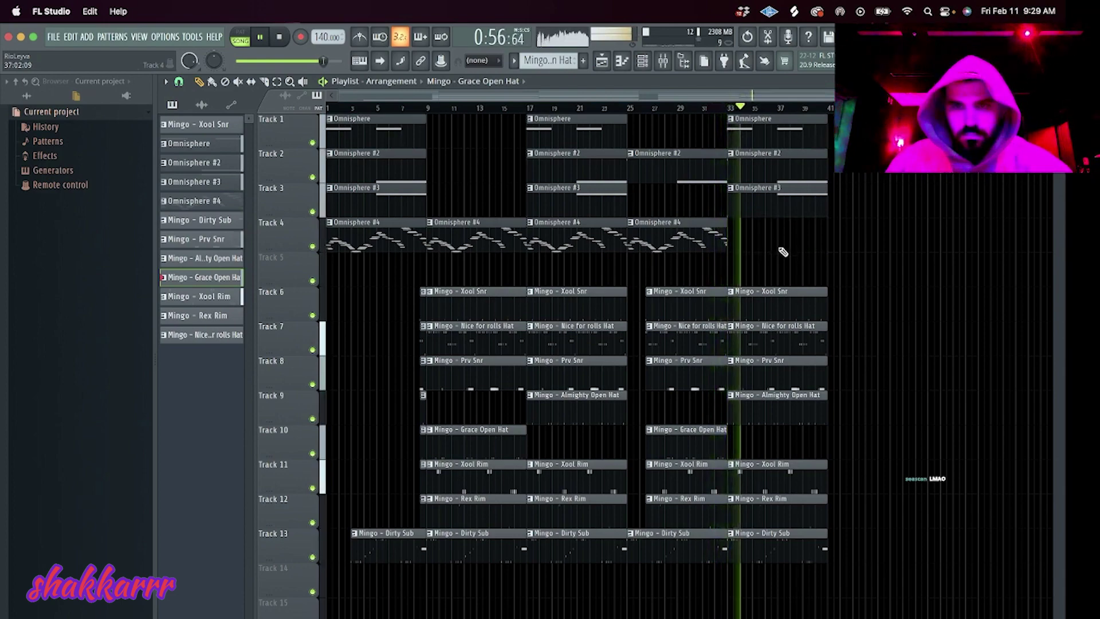
click(642, 61)
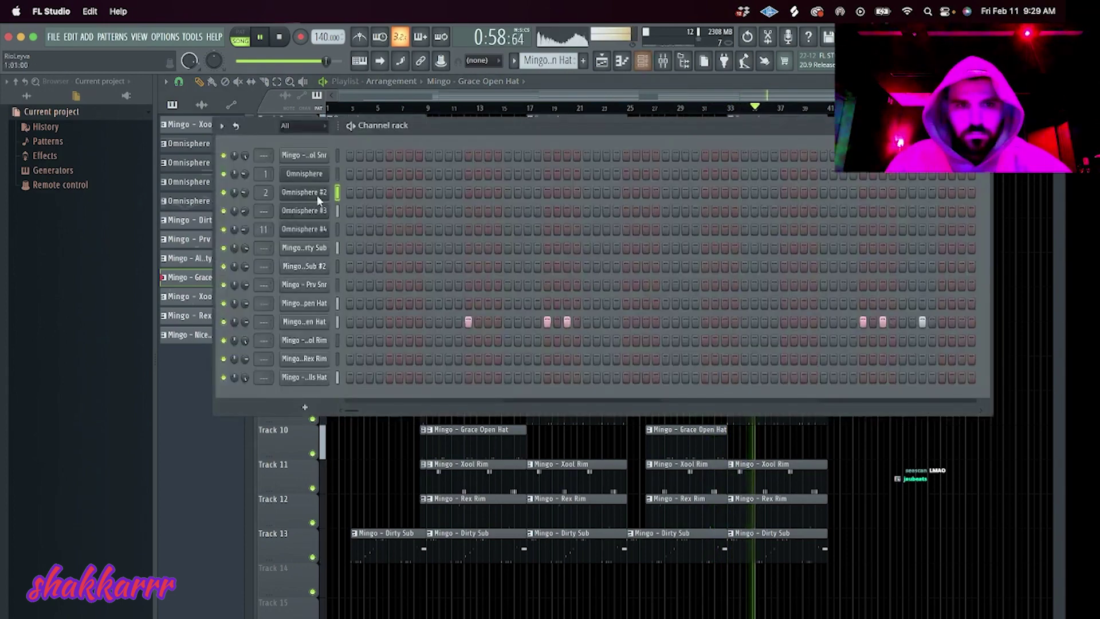
key(F6)
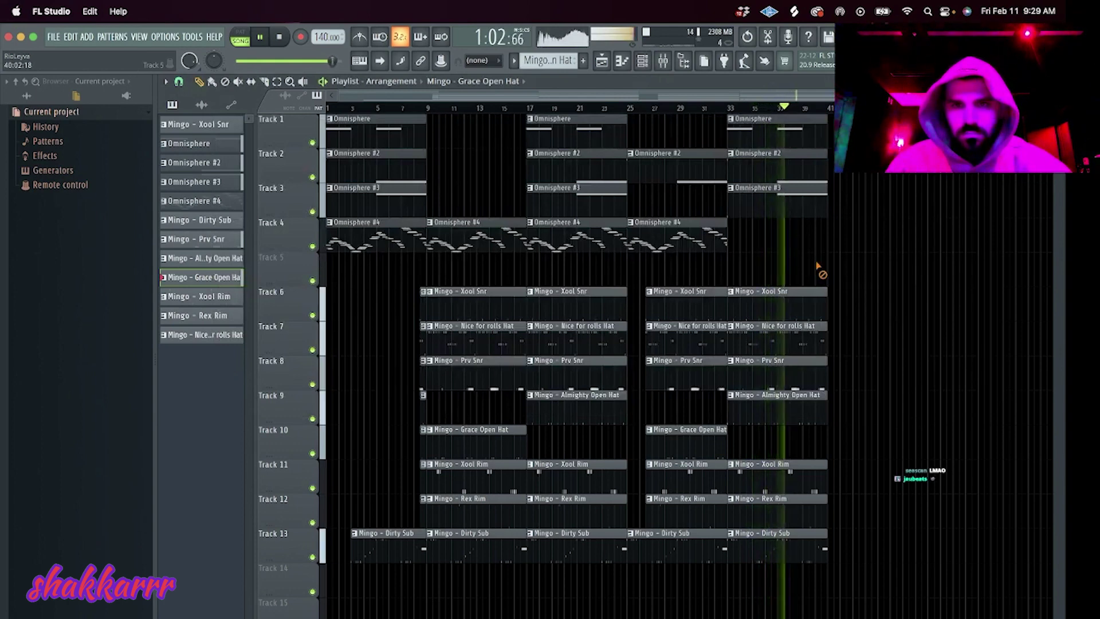
click(710, 229)
click(744, 235)
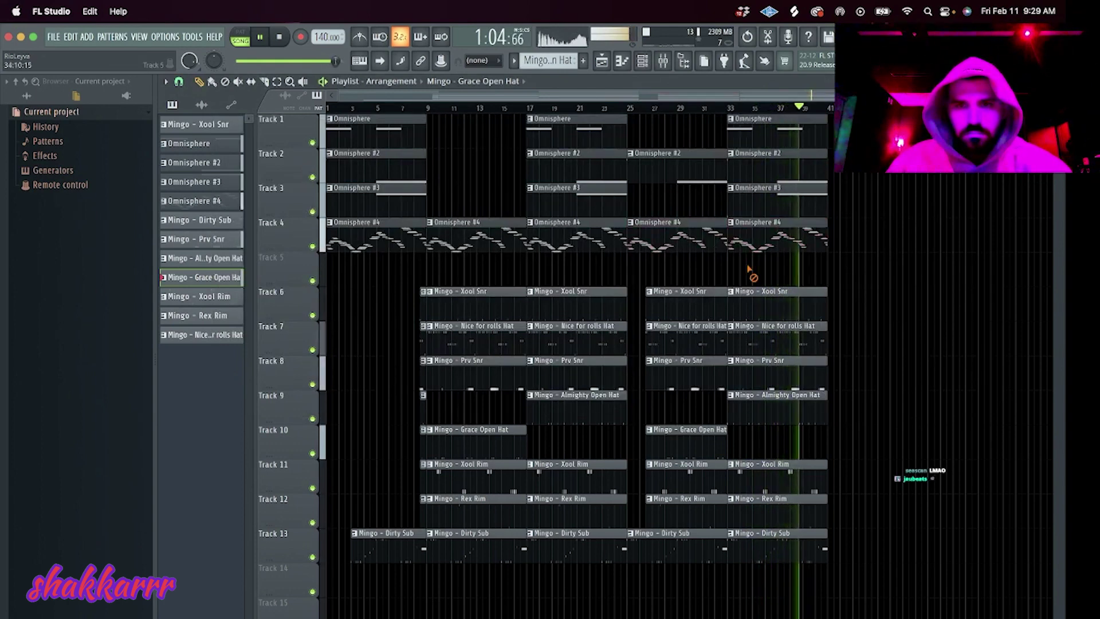
Make the Omnisphere #4 clip at bar 33 on Track 4 a unique pattern and open it.
click(731, 225)
click(760, 299)
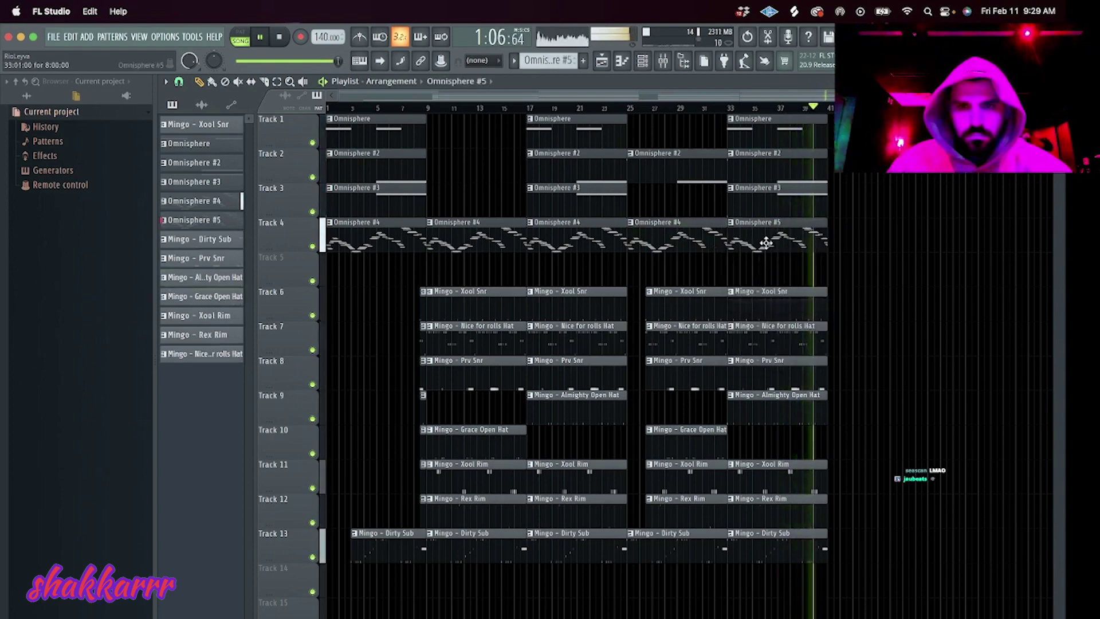
double_click(770, 246)
key(ctrl+v)
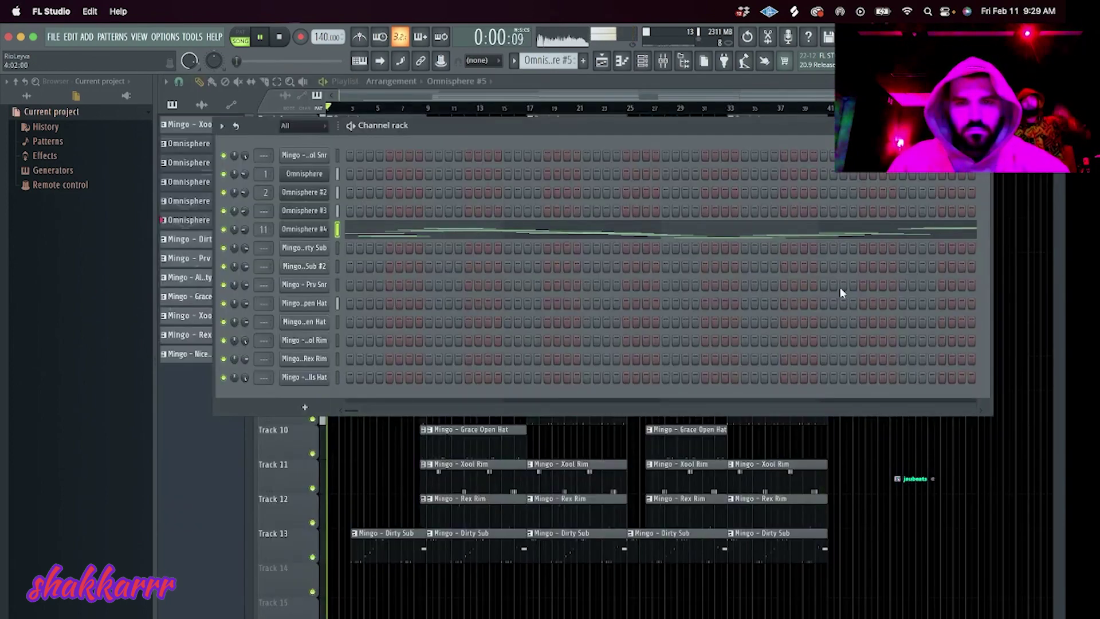
Replace the Omnisphere #4 clip at bar 25 with a copy of Omnisphere #5 and move both Omnisphere #5 clips to Track 5.
scroll(583, 117, down, 2)
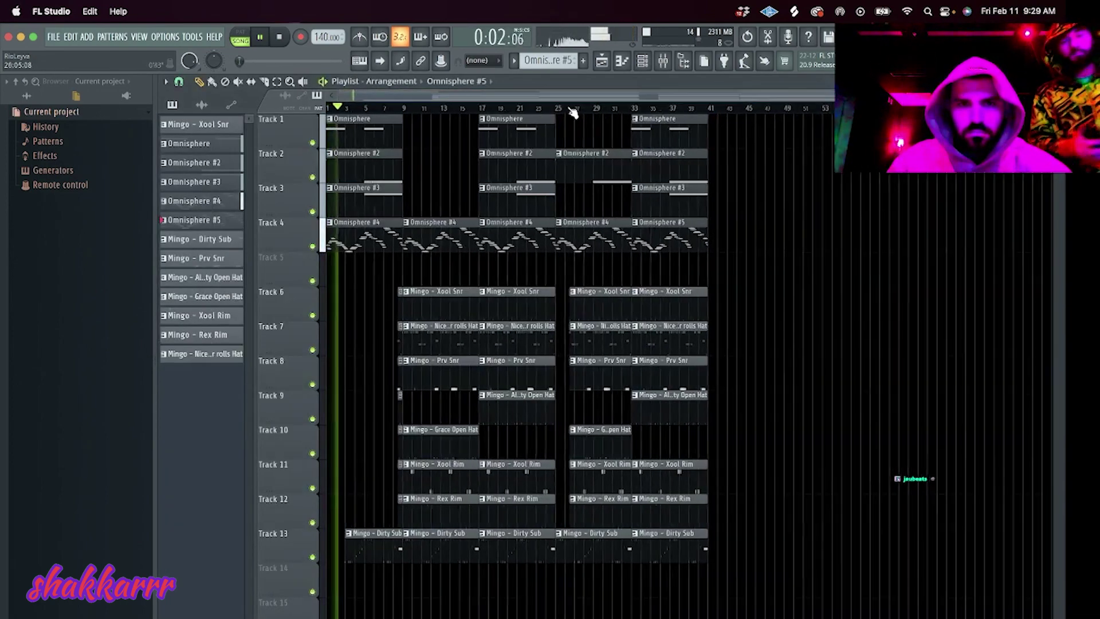
right_click(590, 234)
drag(657, 234, 582, 235)
drag(667, 238, 667, 272)
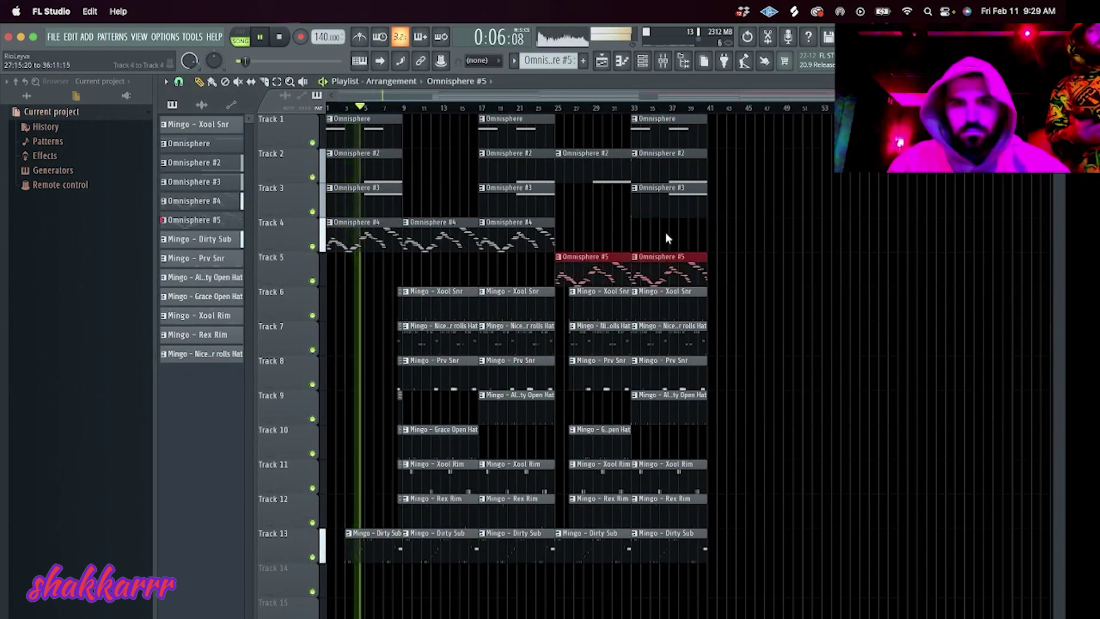
Move the clips on tracks 7 to 13 down one track and delete the short drum pieces before bar 9 on tracks 8 to 13.
drag(746, 596, 146, 342)
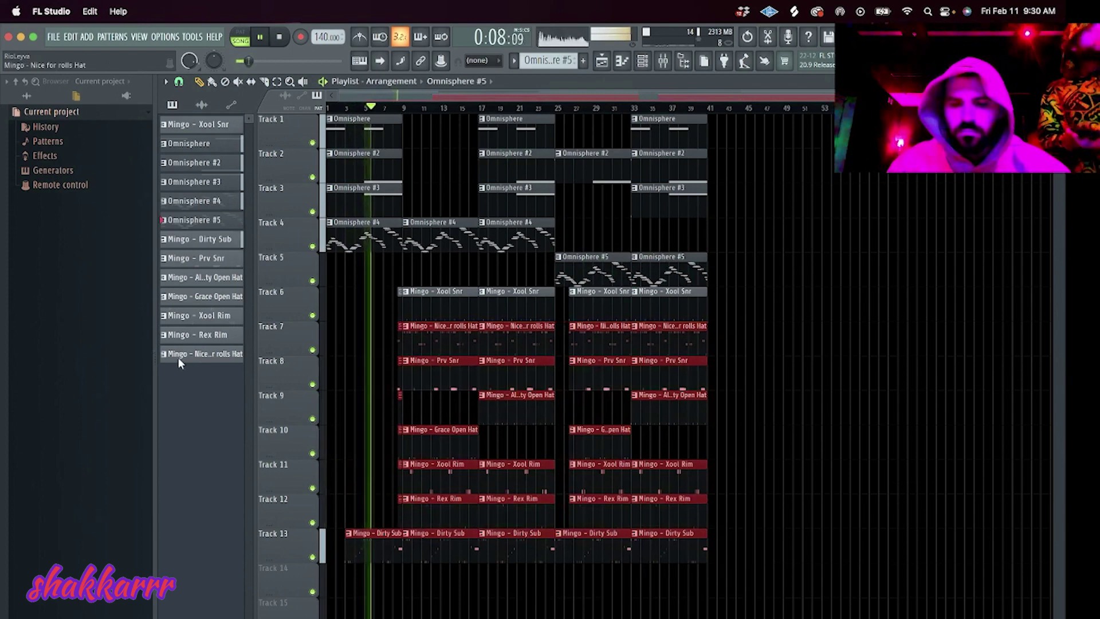
key(Down)
click(376, 354)
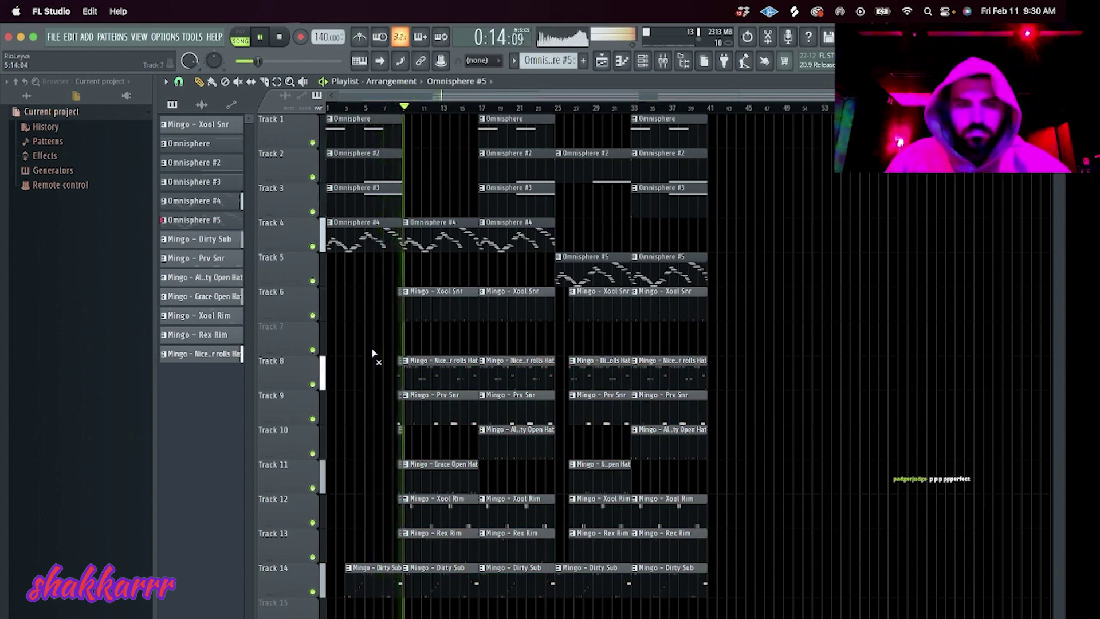
drag(400, 368, 394, 519)
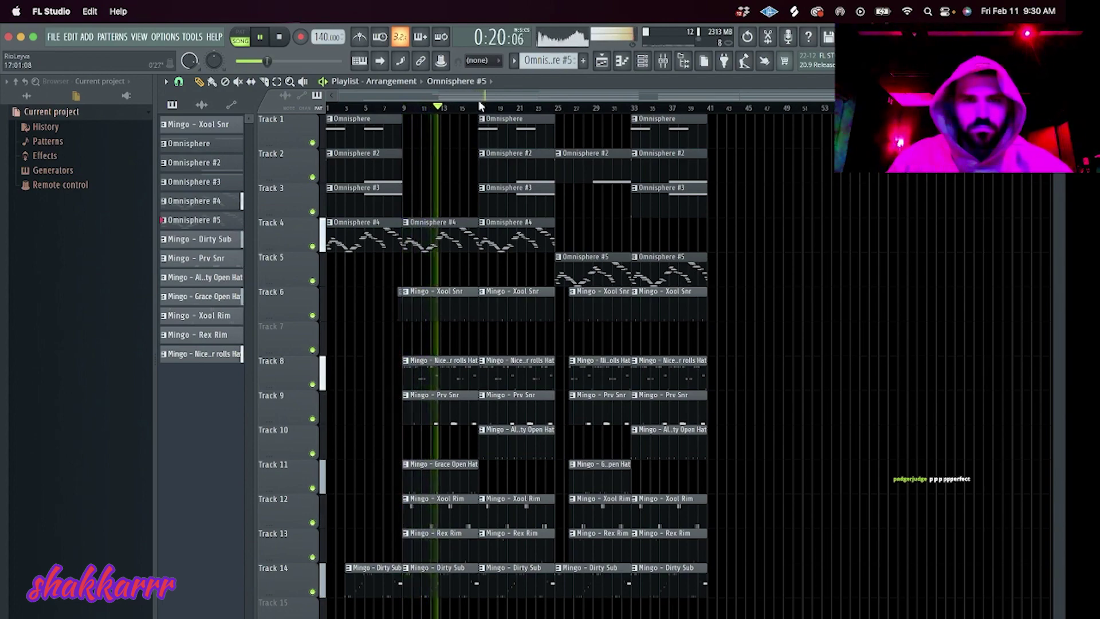
scroll(484, 326, up, 3)
drag(530, 292, 581, 593)
drag(644, 567, 643, 289)
drag(538, 286, 562, 586)
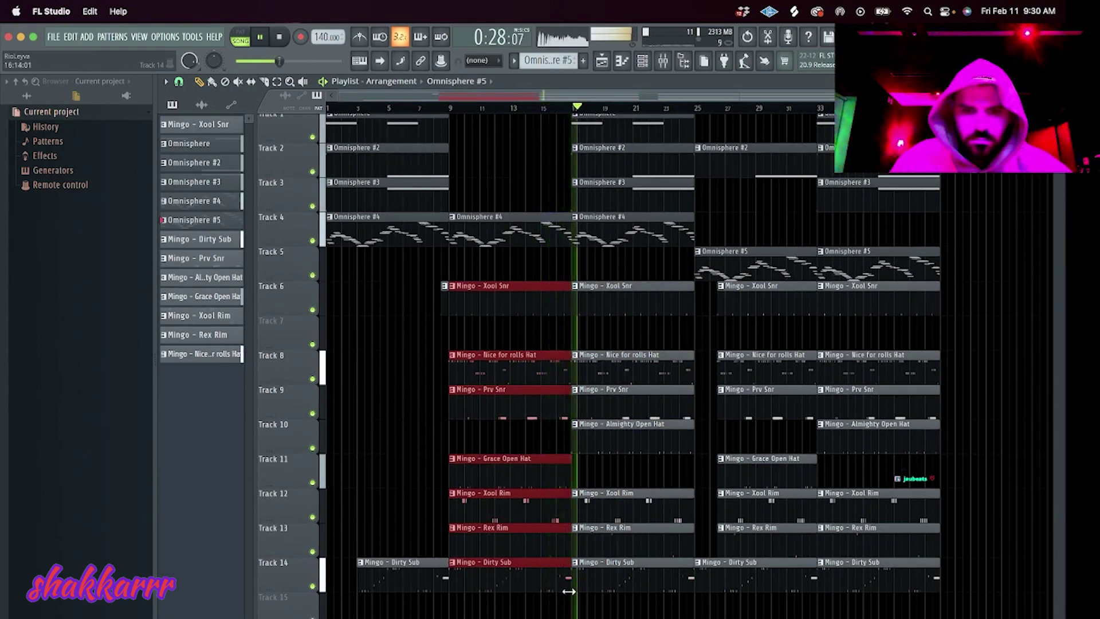
click(561, 586)
Duplicate the whole 40-bar arrangement twice so the copies start at bars 41 and 81, and stop playback.
scroll(572, 343, down, 3)
scroll(798, 319, down, 2)
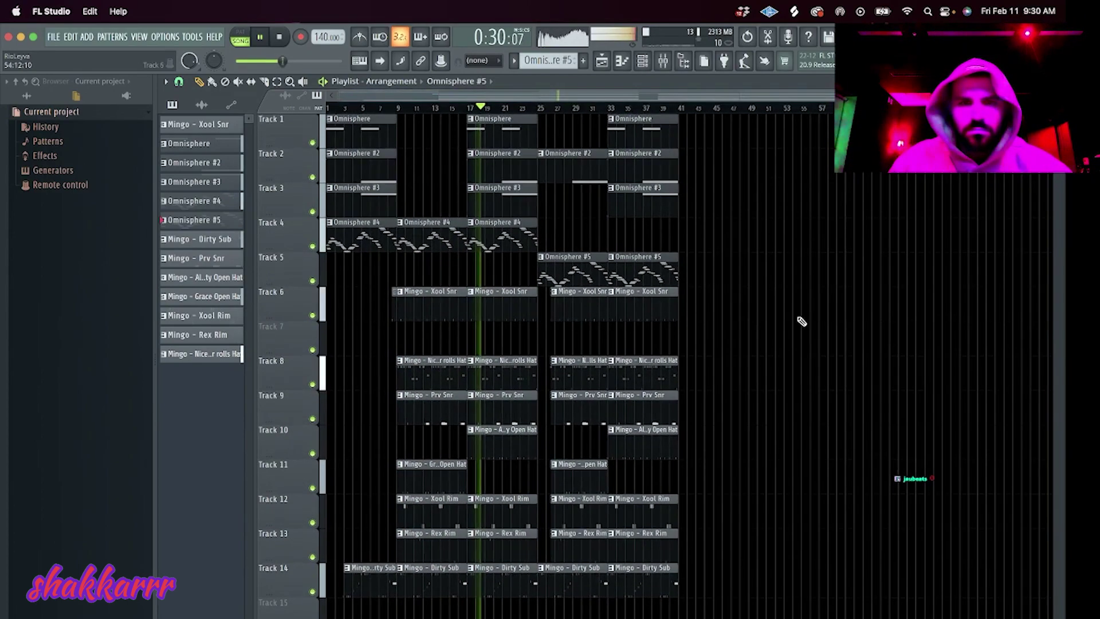
key(ctrl+a)
key(ctrl+b)
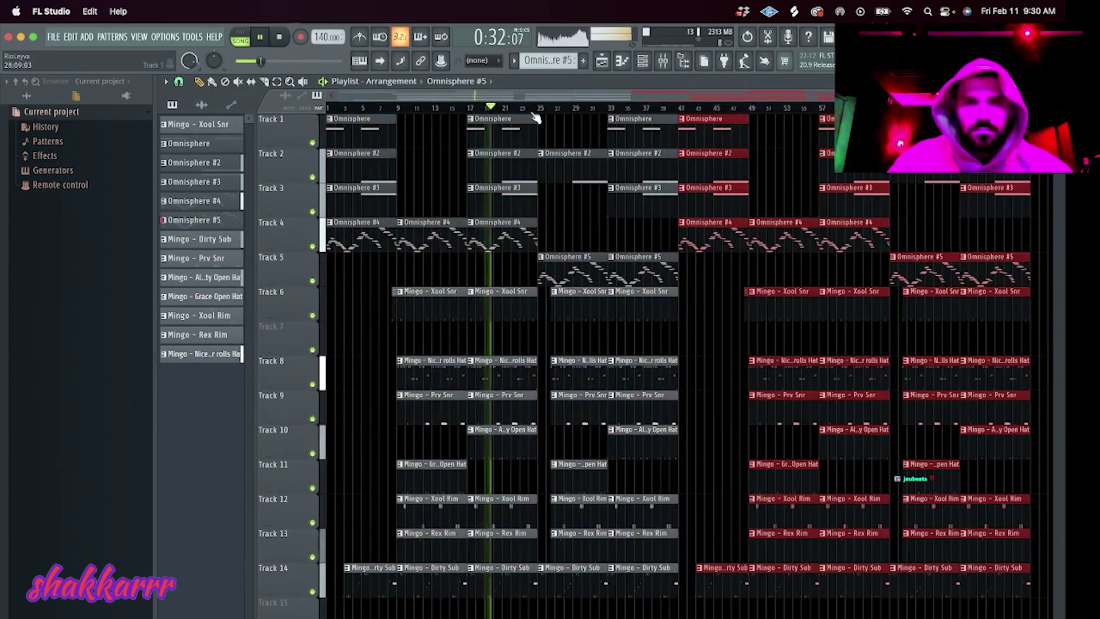
scroll(528, 98, down, 3)
key(ctrl+b)
scroll(528, 98, down, 1)
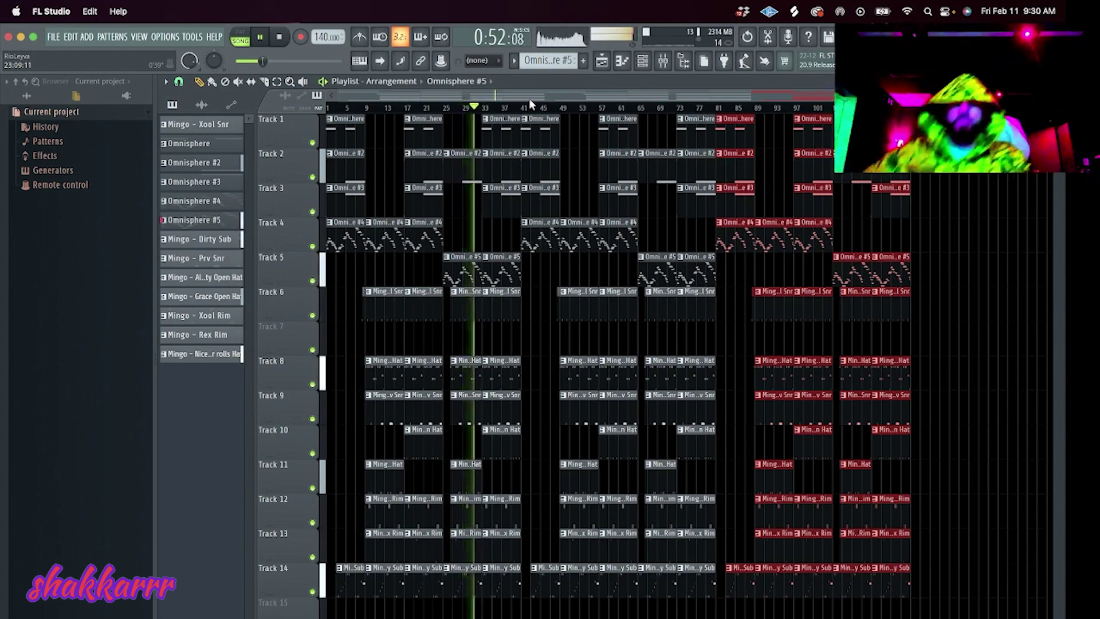
key(space)
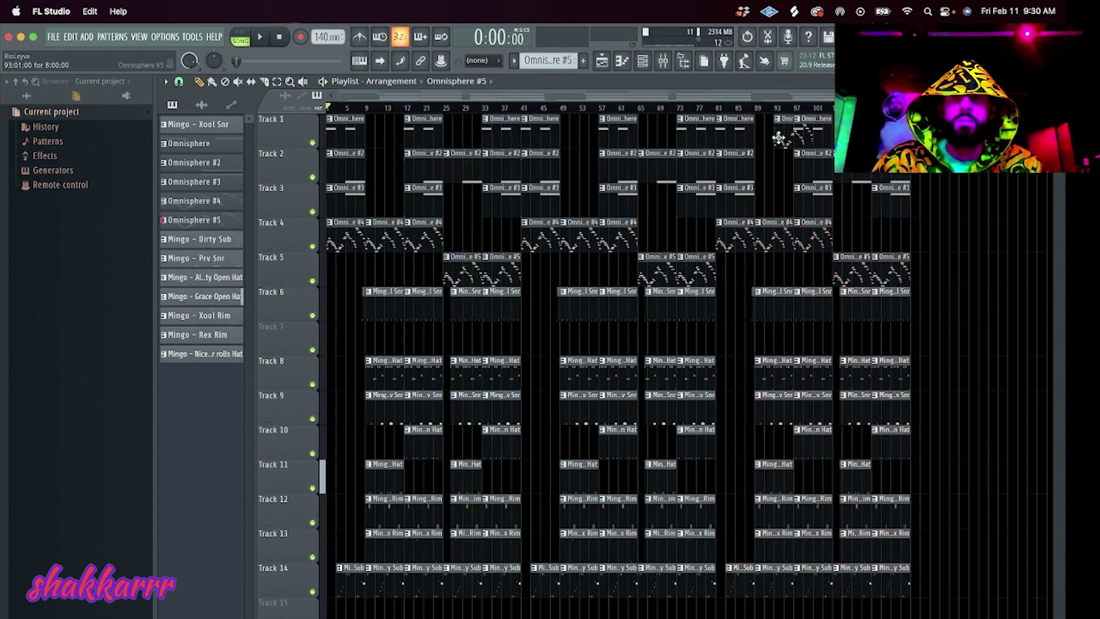
Start saving the project and create a folder named "Rio x Cxdy - Flair 140 BPM" inside Stems.
key(super+s)
click(541, 188)
click(538, 201)
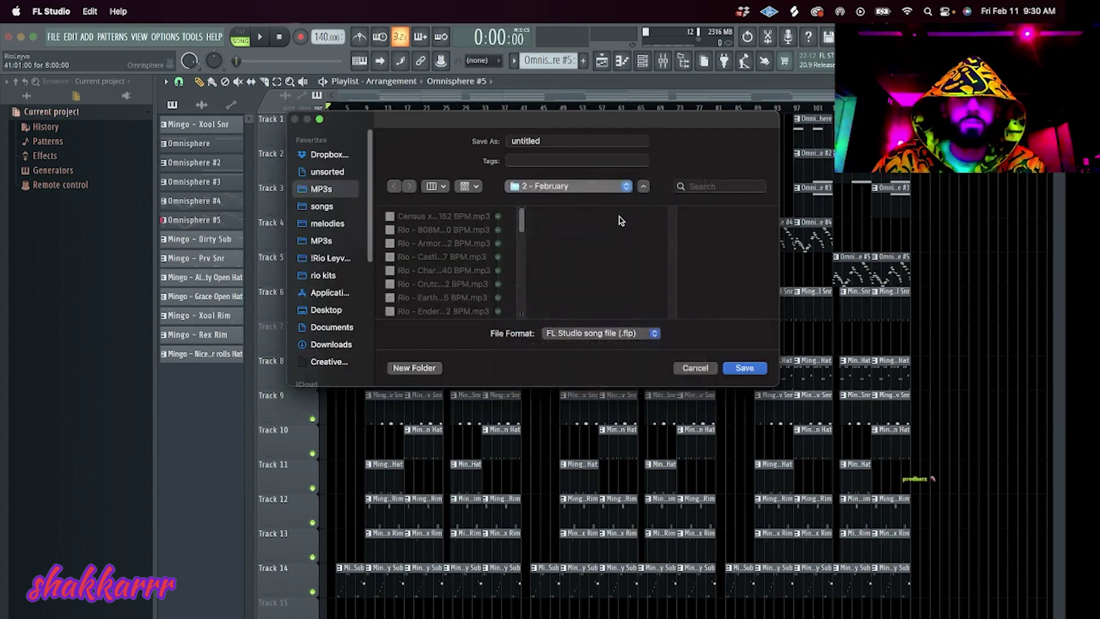
click(567, 229)
key(shift+super+n)
text(Rio x Cxdy - Flair 140 BPM)
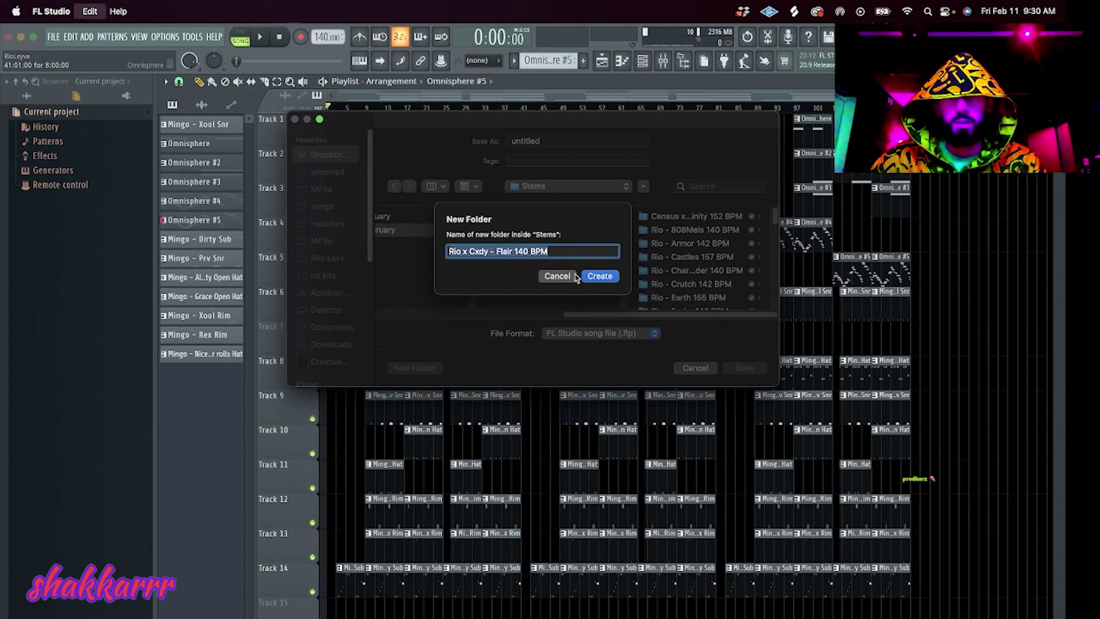
key(Return)
Save the project in the new folder under the name "Rio x Cxdy - Flair 140 BPM".
drag(332, 131, 156, 122)
text(Rio x Cxdy - Flair 140 BPM)
key(Return)
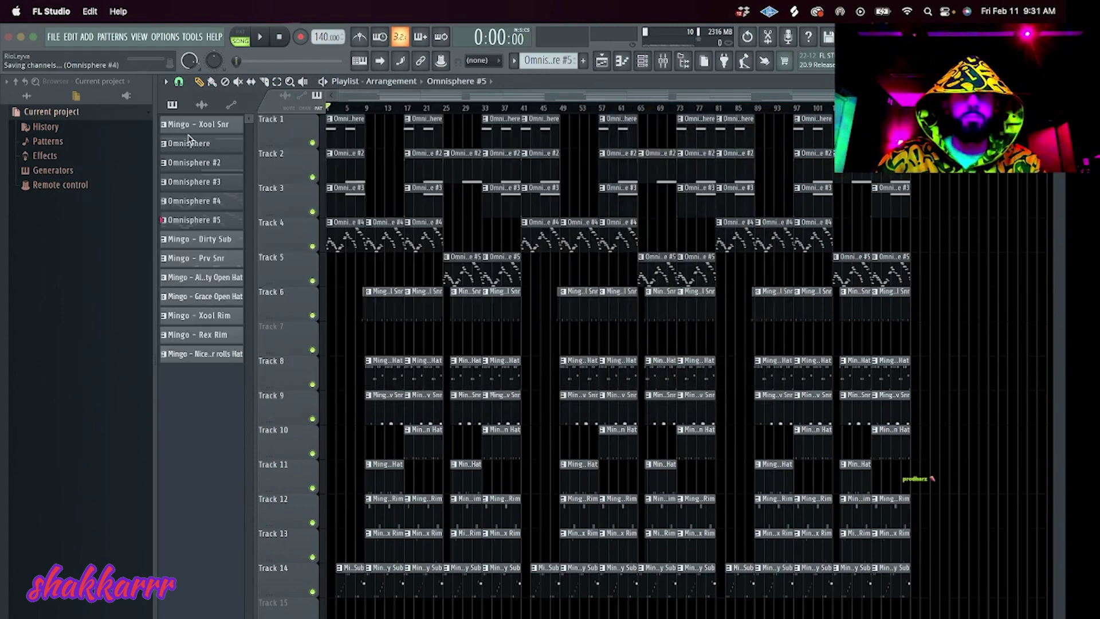
Render the full song to a 192 kbps stereo MP3 named "Rio x Cxdy - Flair 140 BPM".
key(super+shift+r)
click(568, 186)
click(573, 199)
click(744, 367)
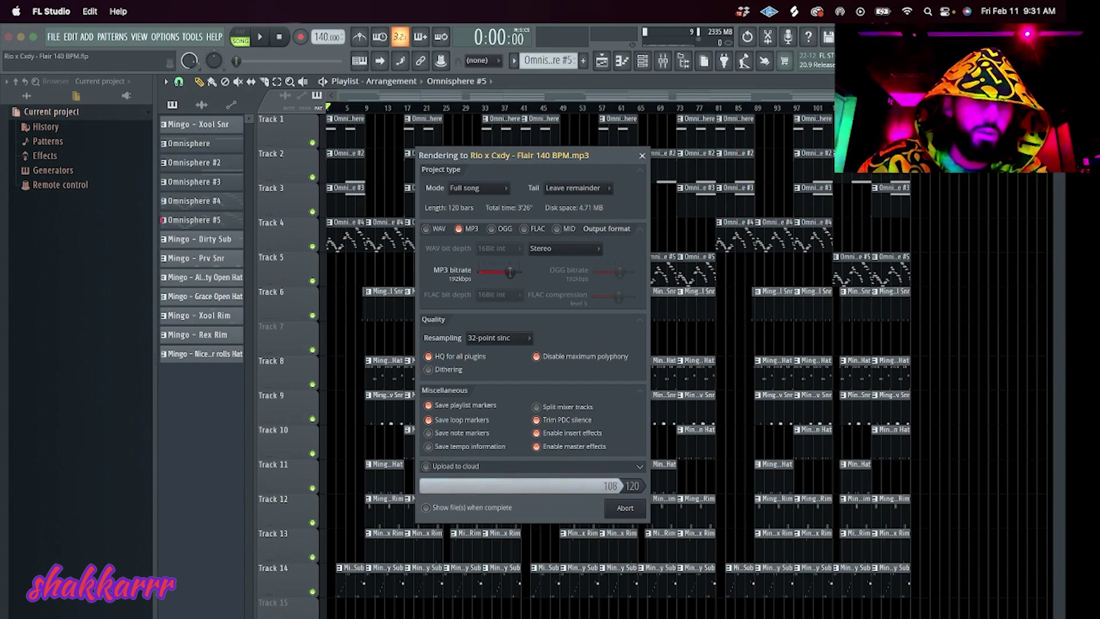
Switch to Finder's MP3s folder, preview "Rio - Tech 140 BPM.mp3", and go back to the chat in Streamlabs Desktop.
key(super+Tab)
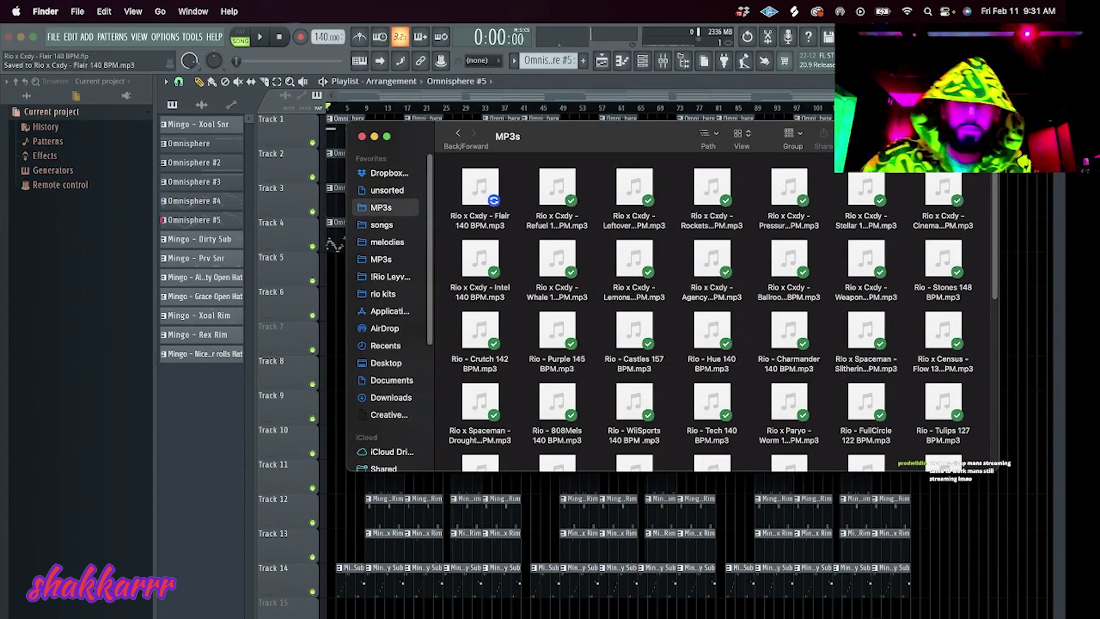
key(super+Tab)
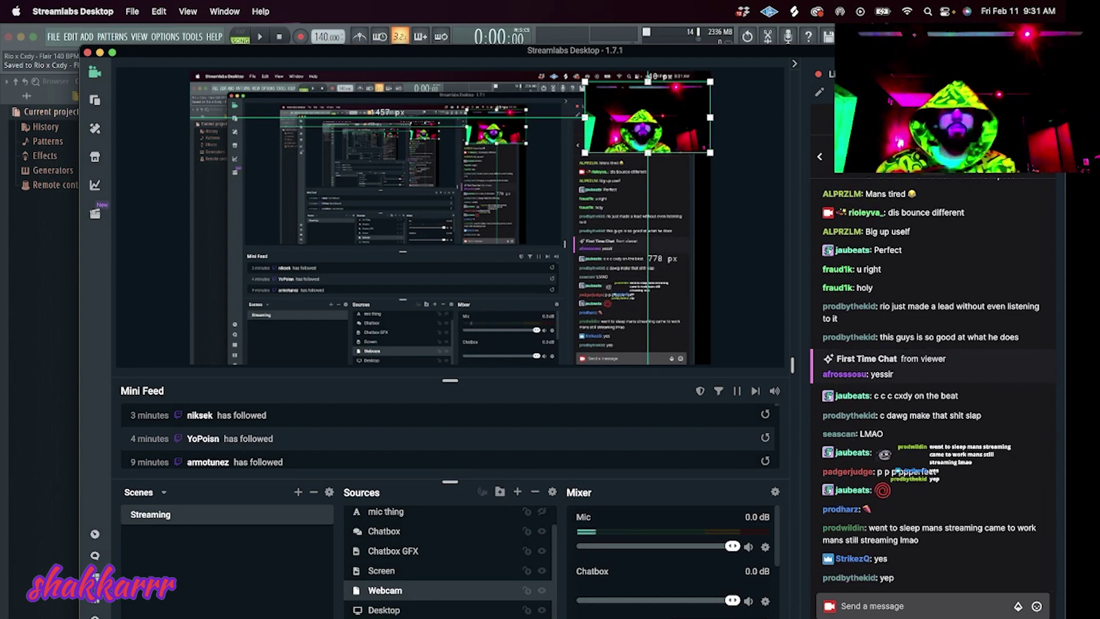
key(super+Tab)
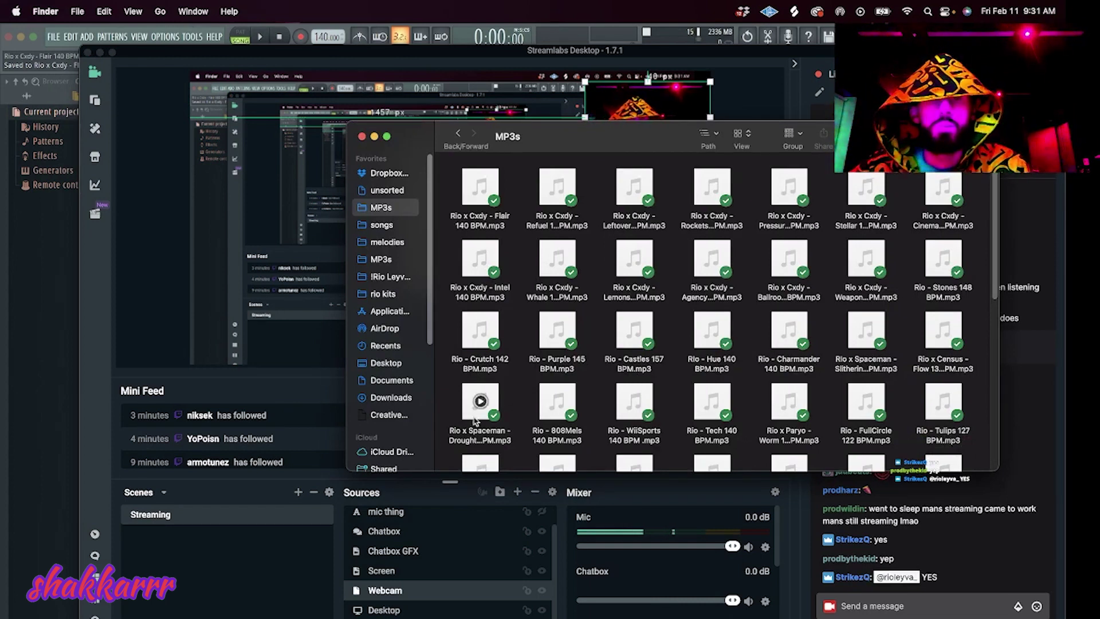
click(711, 401)
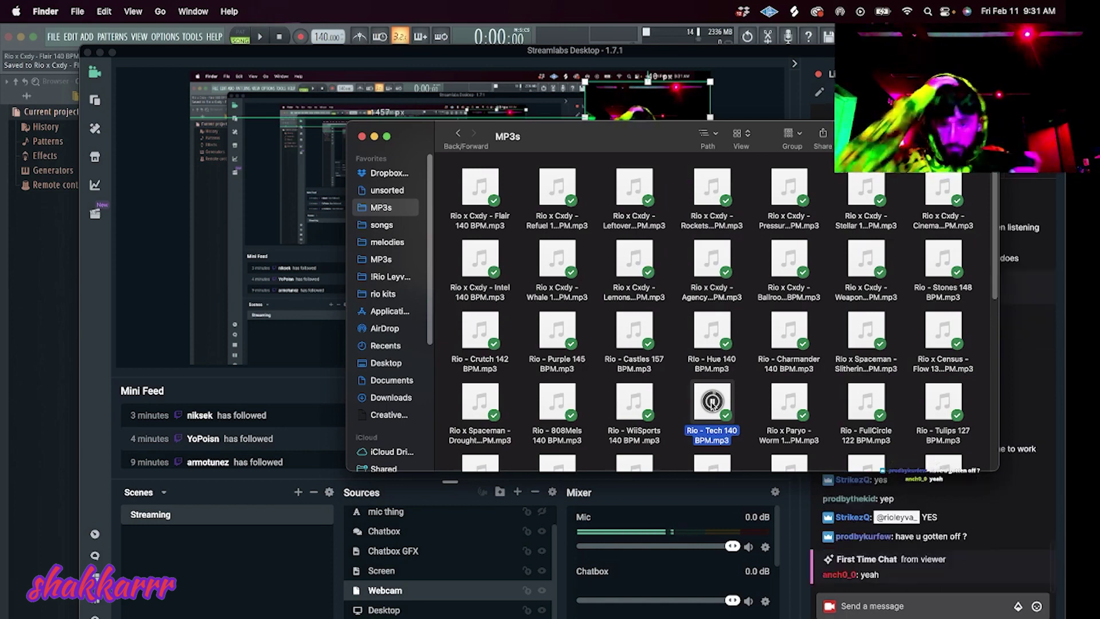
click(827, 69)
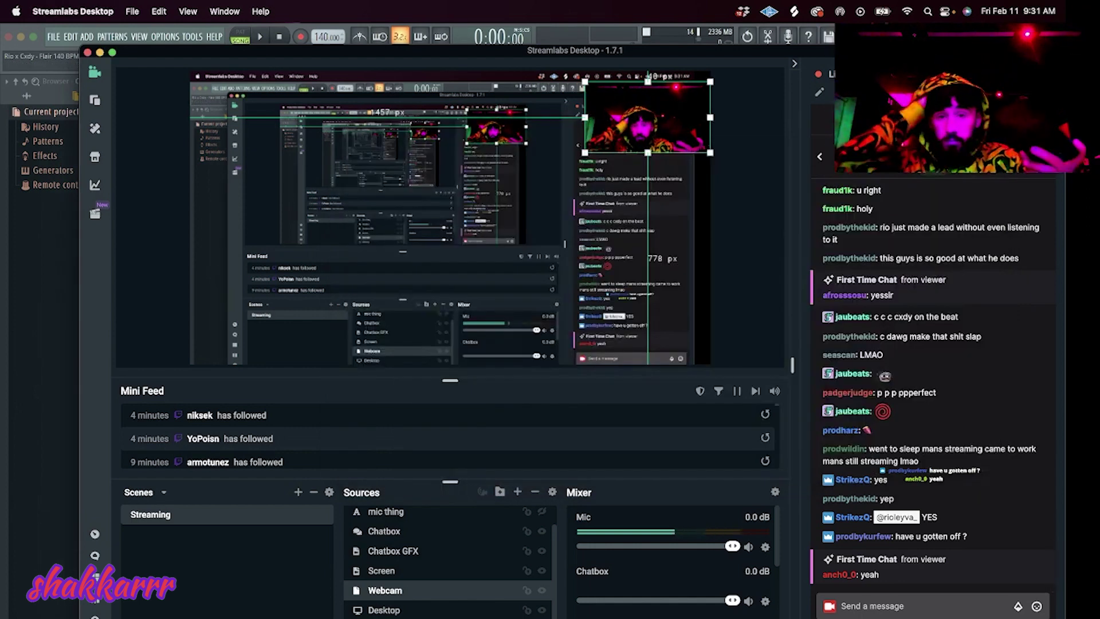